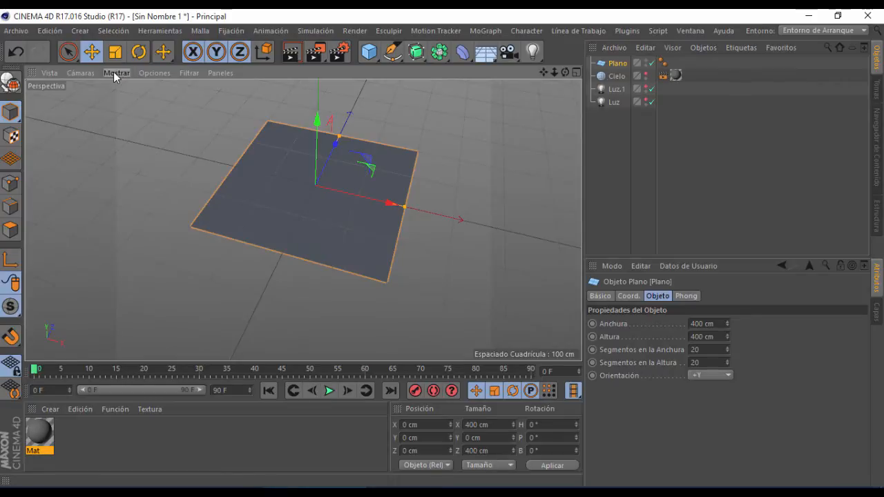
# Step: Switch the viewport shading to a mode that shows the plane's segment lines
pyautogui.click(115, 73)
pyautogui.click(130, 101)
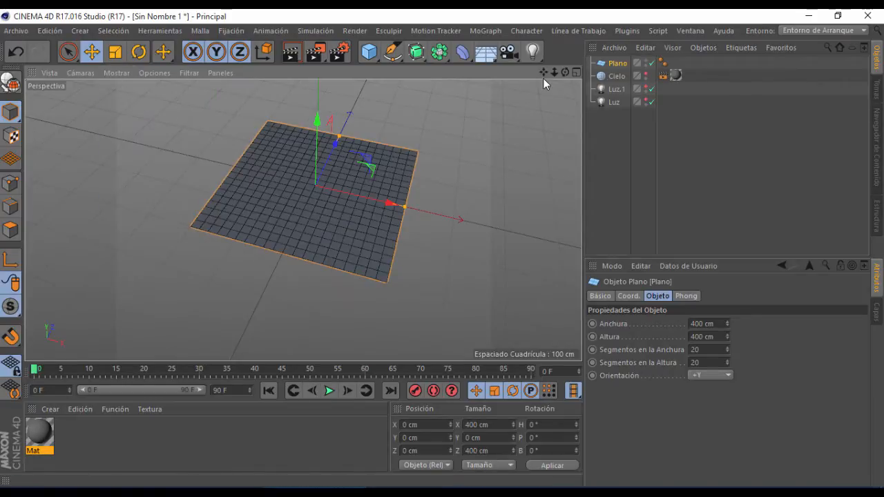
pyautogui.moveTo(566, 71); pyautogui.dragTo(553, 72)
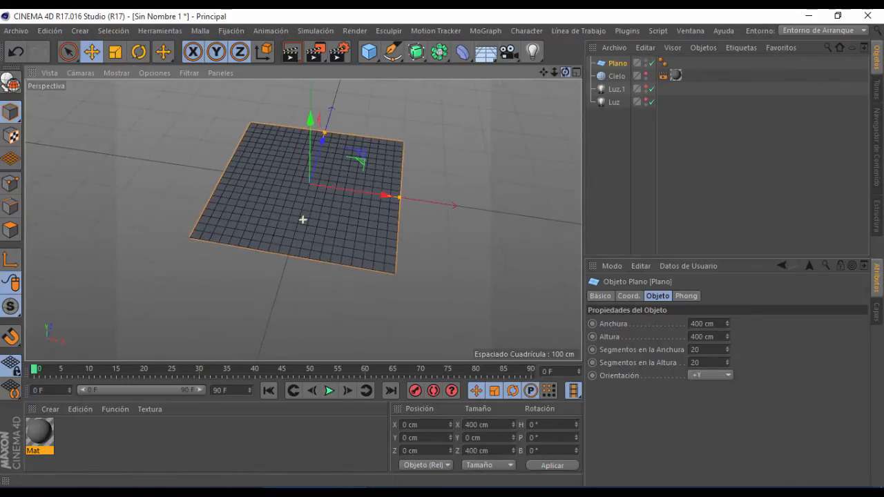
# Step: Set the plane to 3 width segments, 3 height segments and a size of 50 by 50 cm
pyautogui.click(712, 349)
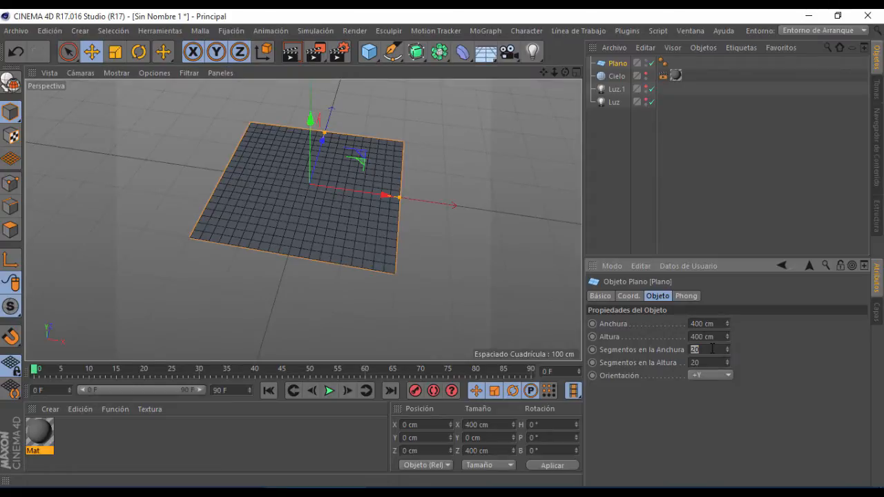
pyautogui.write('3')
pyautogui.click(706, 362)
pyautogui.click(712, 323)
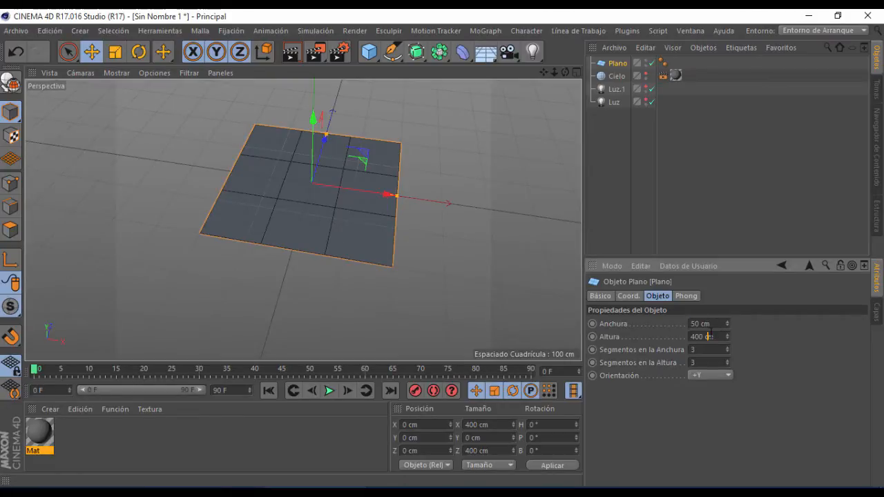
pyautogui.click(708, 337)
pyautogui.write('50')
pyautogui.press('Return')
pyautogui.scroll(5, 299, 186)
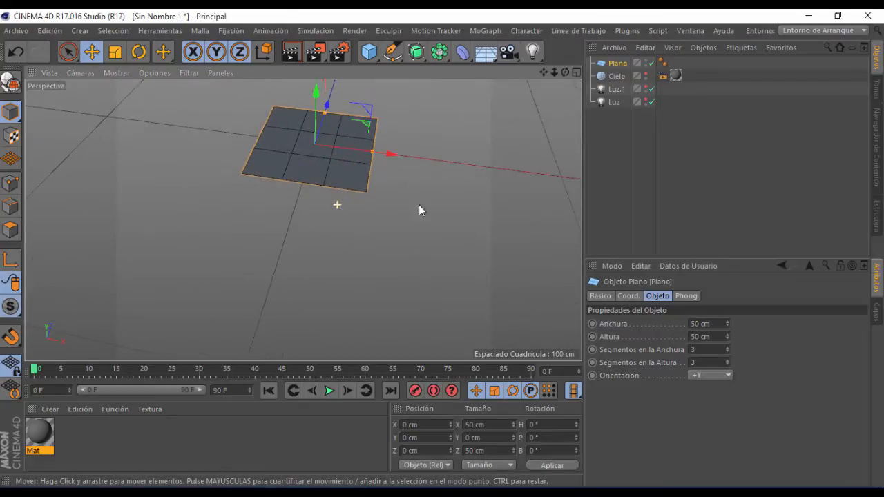
# Step: Move the plane about 27 cm along the X axis
pyautogui.moveTo(393, 153); pyautogui.dragTo(457, 183)
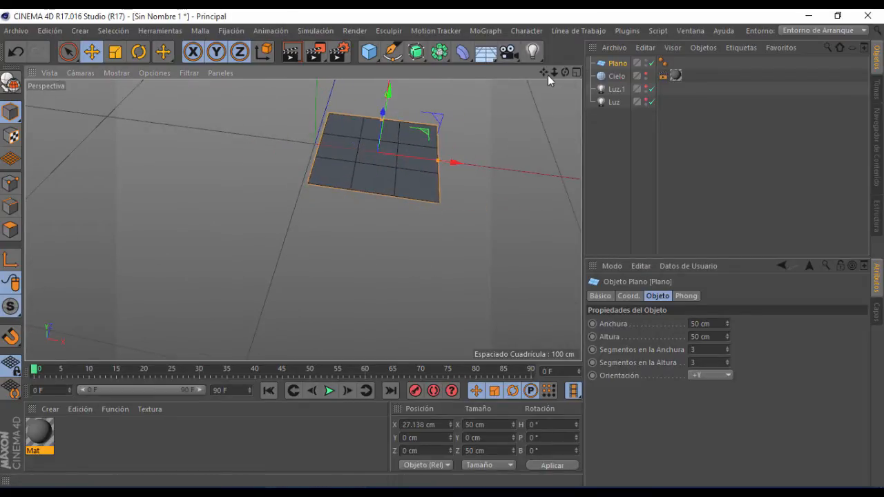
pyautogui.moveTo(545, 73); pyautogui.dragTo(303, 220)
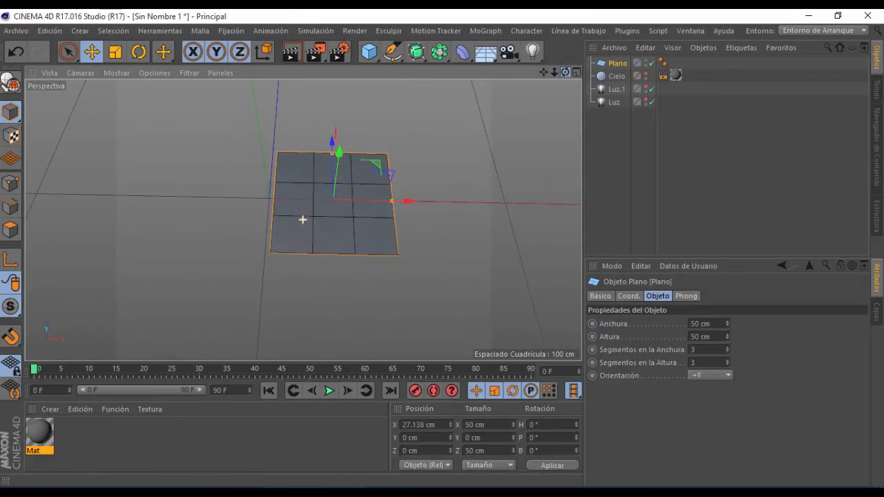
pyautogui.moveTo(566, 73); pyautogui.dragTo(289, 225)
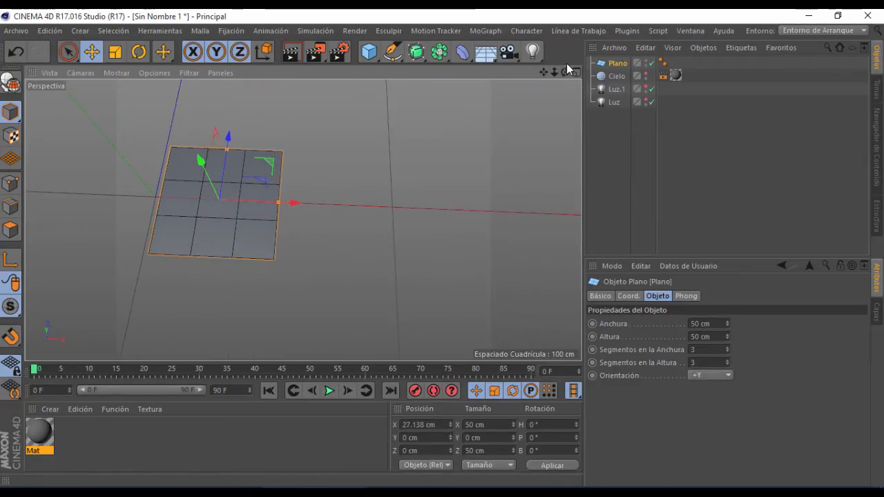
pyautogui.moveTo(545, 72); pyautogui.dragTo(304, 219)
pyautogui.moveTo(565, 73); pyautogui.dragTo(302, 219)
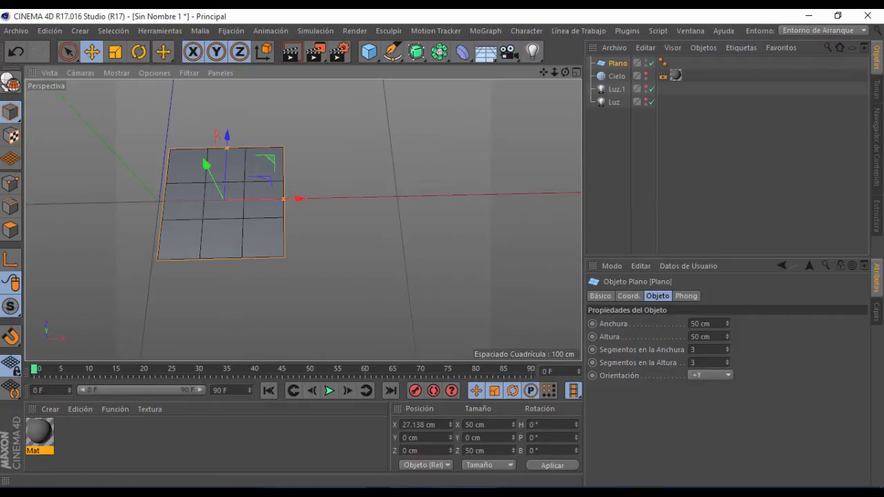
# Step: Try to shift the edges at the editable plane's positive X end along the Z axis
pyautogui.moveTo(442, 493)
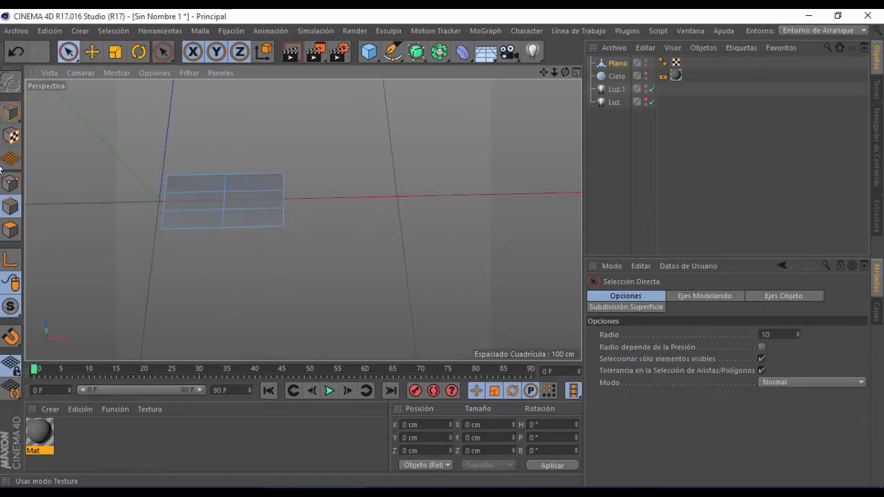
pyautogui.moveTo(289, 185)
pyautogui.mouseDown()
pyautogui.moveTo(286, 221)
pyautogui.moveTo(269, 236)
pyautogui.moveTo(256, 172)
pyautogui.mouseUp()
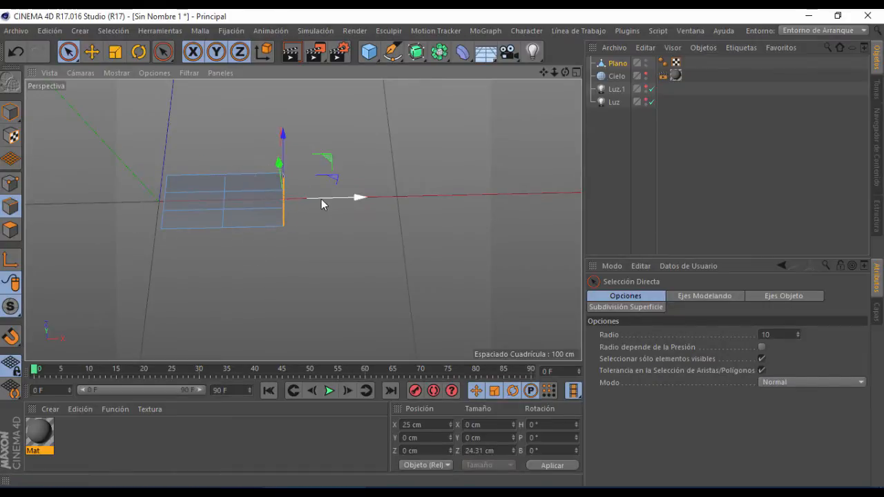
pyautogui.moveTo(285, 140); pyautogui.dragTo(289, 107)
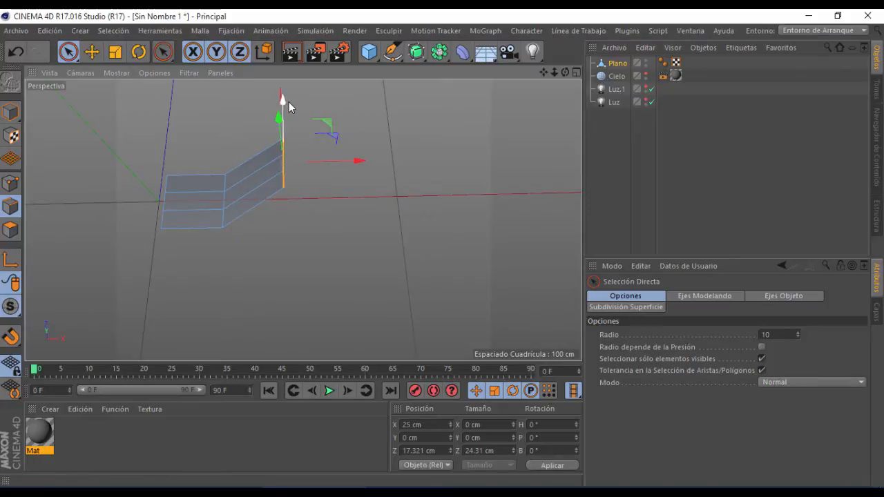
pyautogui.hotkey('ctrl', 'z')
pyautogui.click(405, 188)
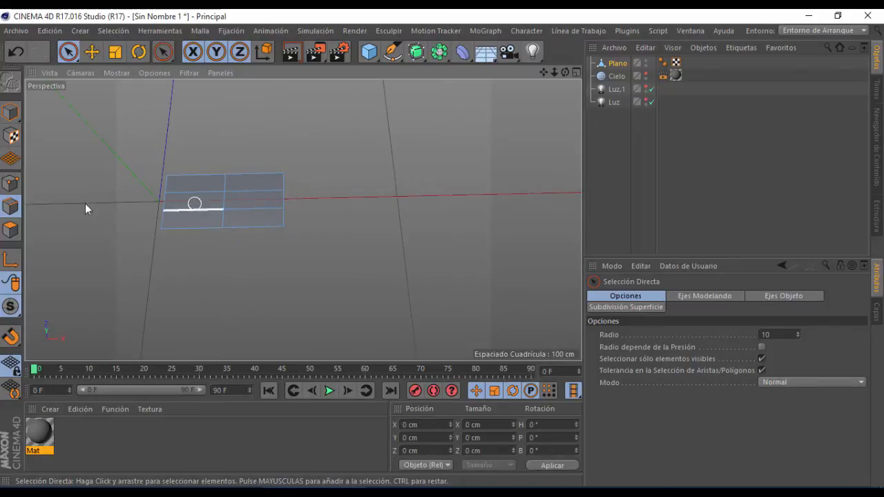
# Step: Move the three polygons on the plane's positive X half about 13 cm along Z to bend the shape, and return to model mode
pyautogui.click(11, 230)
pyautogui.moveTo(252, 186); pyautogui.dragTo(250, 233)
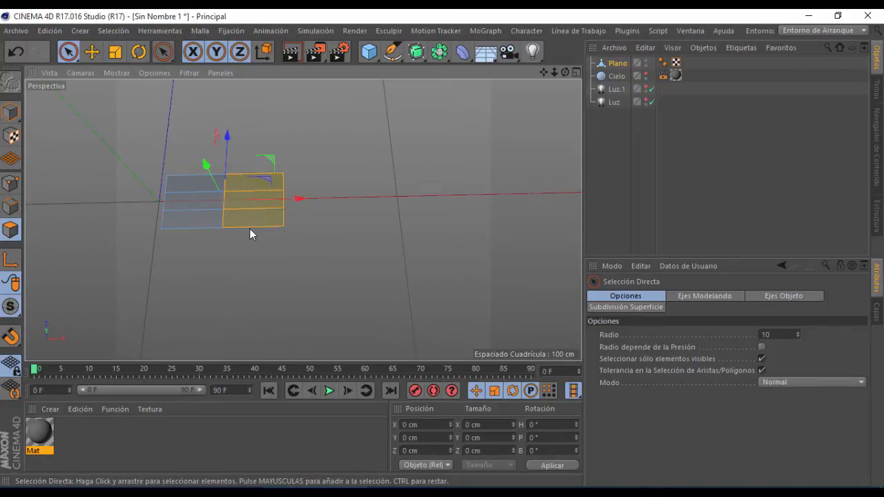
pyautogui.moveTo(253, 135); pyautogui.dragTo(261, 107)
pyautogui.click(327, 125)
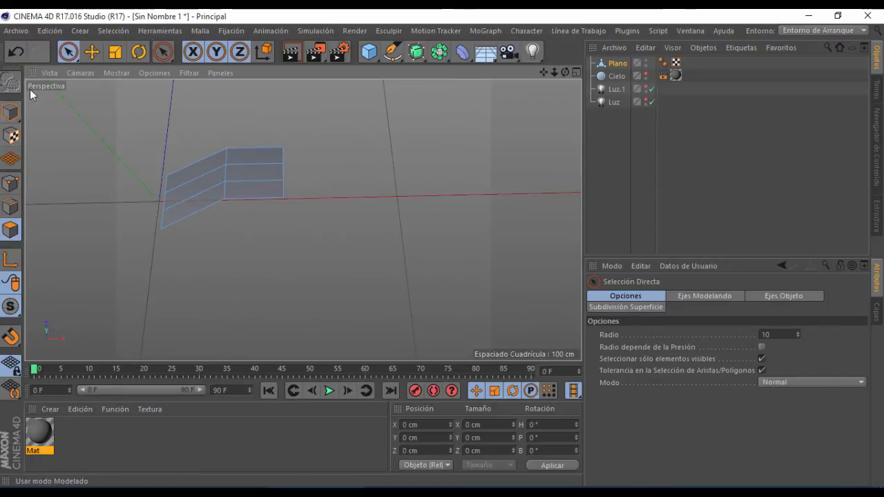
pyautogui.click(16, 117)
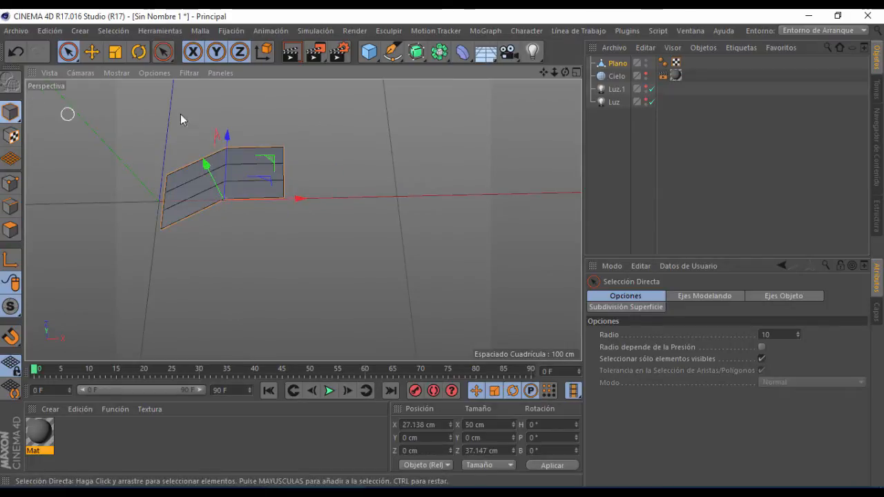
pyautogui.click(335, 157)
# Step: Duplicate the bent plane along X and shift the copy's far edges along Z to form a straight diagonal strip
pyautogui.moveTo(544, 71); pyautogui.dragTo(496, 110)
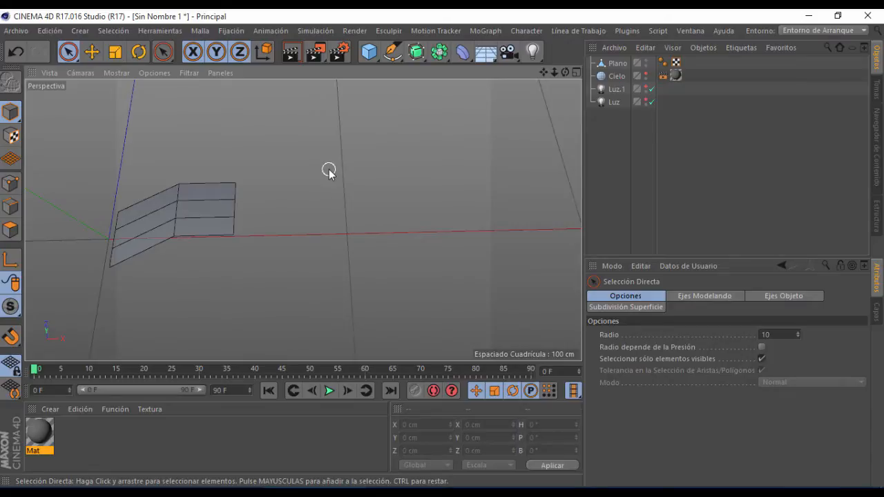
pyautogui.moveTo(563, 72); pyautogui.dragTo(509, 99)
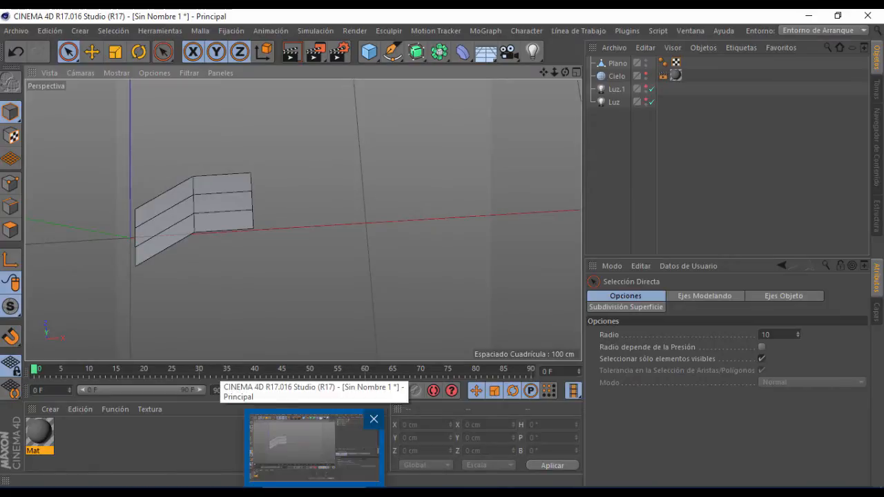
pyautogui.click(235, 207)
pyautogui.keyDown('ctrl'); pyautogui.moveTo(270, 229); pyautogui.dragTo(394, 223); pyautogui.keyUp('ctrl')
pyautogui.click(10, 207)
pyautogui.click(380, 208)
pyautogui.click(11, 112)
pyautogui.click(455, 238)
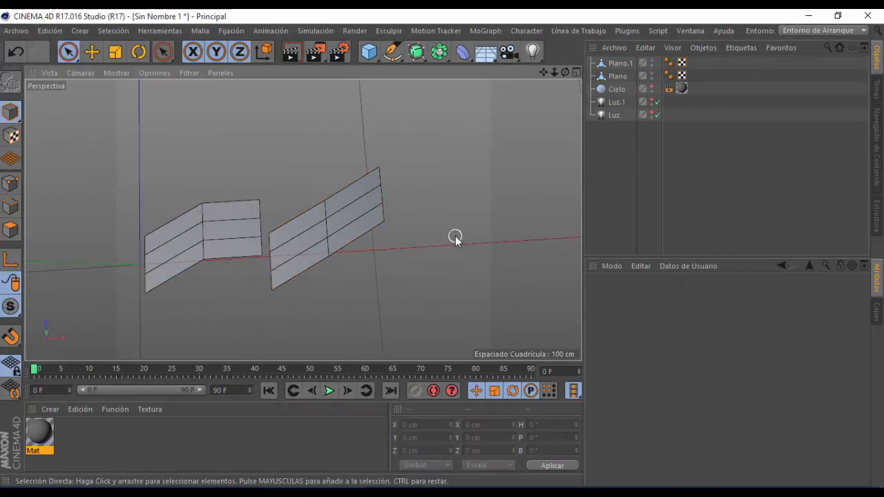
# Step: Duplicate the first bent plane along X and place the copy just beyond the diagonal strip
pyautogui.moveTo(555, 72); pyautogui.dragTo(518, 75)
pyautogui.click(247, 232)
pyautogui.keyDown('ctrl'); pyautogui.moveTo(318, 243); pyautogui.dragTo(515, 235); pyautogui.keyUp('ctrl')
pyautogui.click(481, 282)
pyautogui.click(407, 210)
pyautogui.moveTo(457, 234); pyautogui.dragTo(458, 233)
pyautogui.click(422, 290)
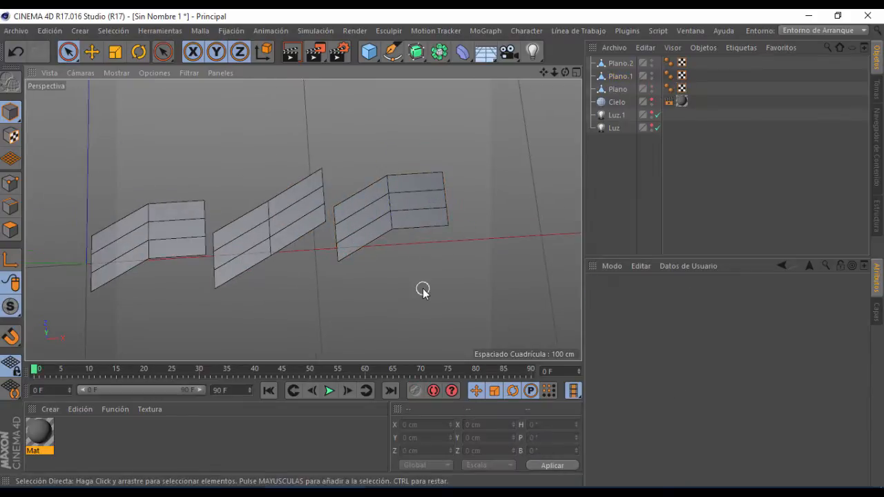
# Step: Move the first plane's two inner rows of points closer together along Z to narrow its middle strip
pyautogui.moveTo(555, 73); pyautogui.dragTo(400, 102)
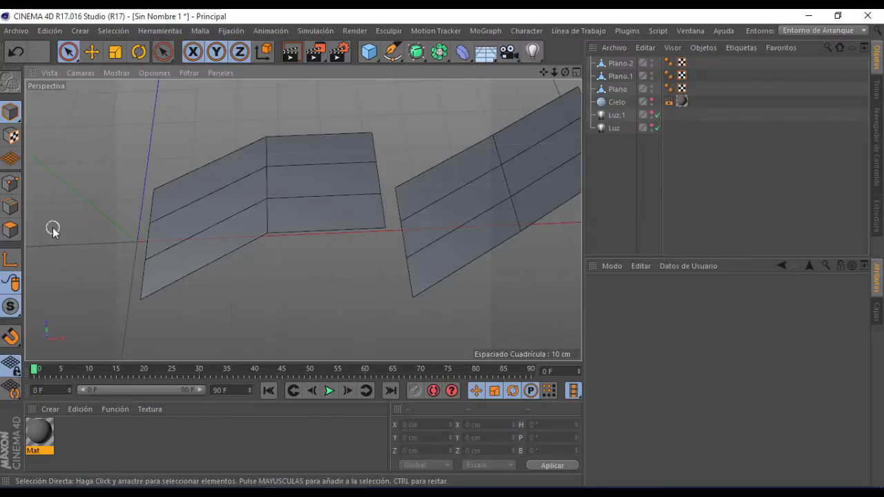
pyautogui.click(320, 175)
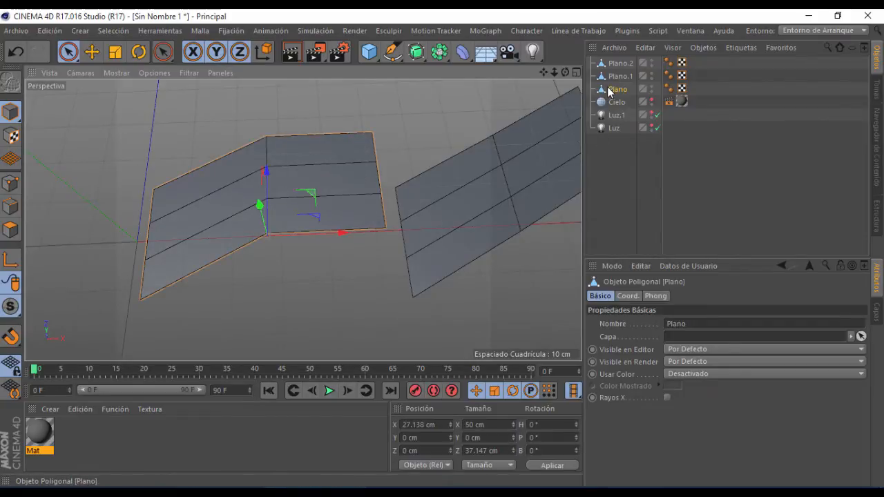
pyautogui.click(12, 229)
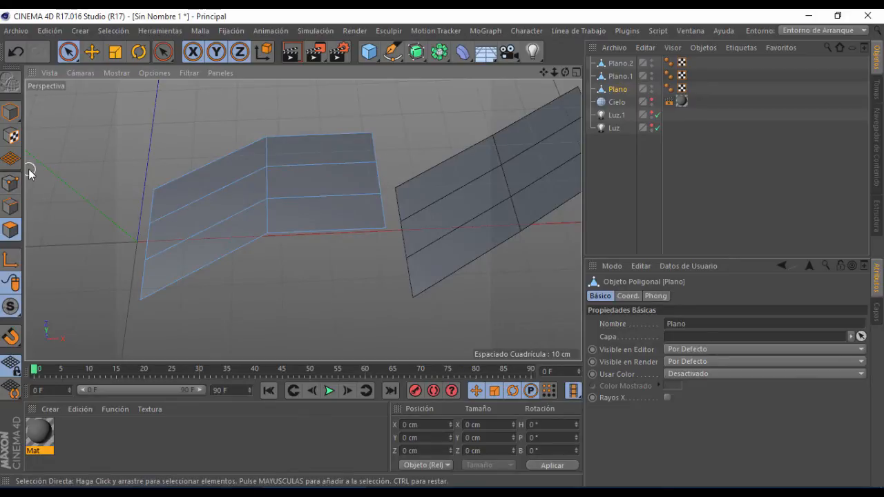
pyautogui.click(12, 184)
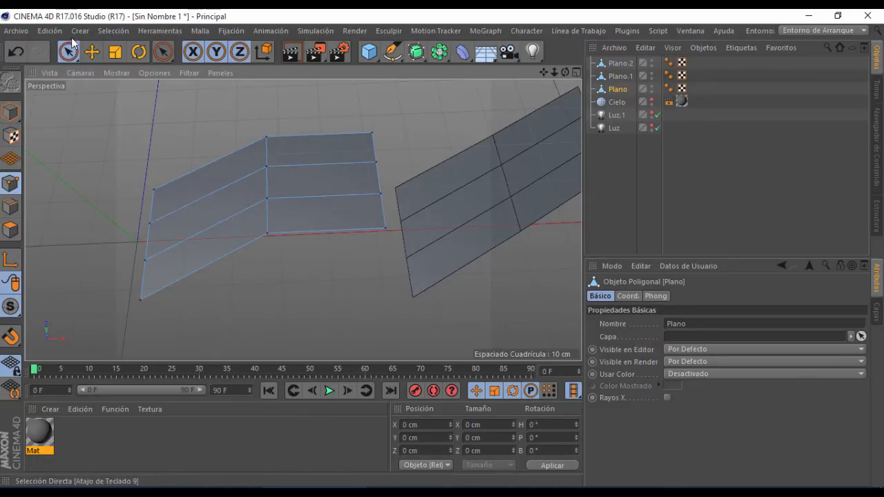
pyautogui.click(150, 226)
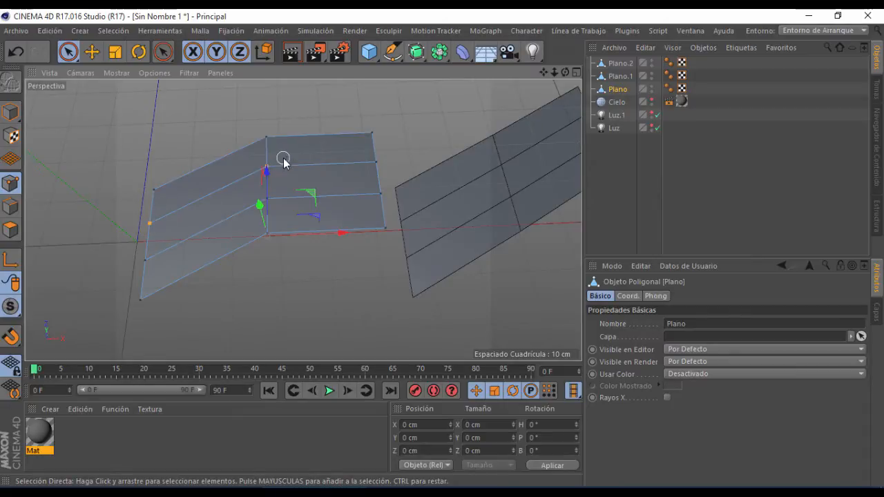
pyautogui.keyDown('shift'); pyautogui.click(376, 163); pyautogui.keyUp('shift')
pyautogui.moveTo(271, 129); pyautogui.dragTo(269, 190)
pyautogui.click(424, 119)
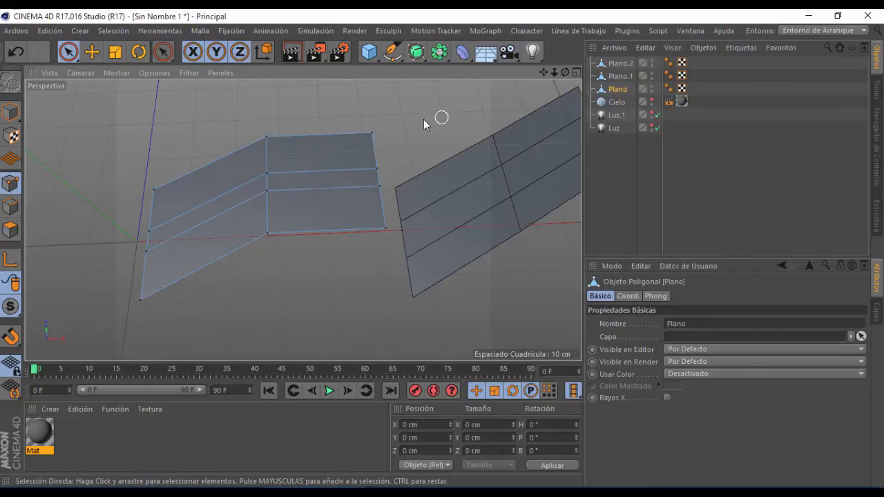
# Step: Extrude all polygons of the first plane except the left polygon of the narrow middle strip by about 7.83 cm
pyautogui.click(13, 234)
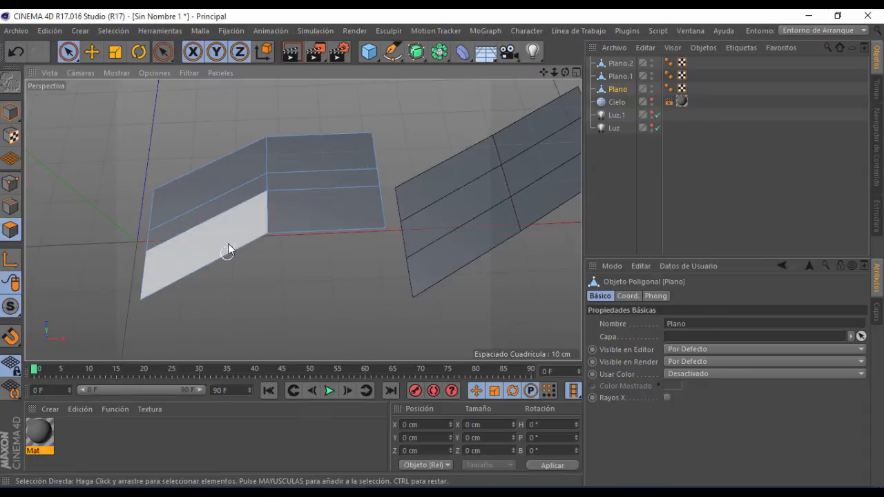
pyautogui.click(229, 245)
pyautogui.keyDown('shift'); pyautogui.moveTo(244, 160); pyautogui.dragTo(324, 218); pyautogui.keyUp('shift')
pyautogui.moveTo(565, 73); pyautogui.dragTo(477, 50)
pyautogui.scroll(3, 406, 128)
pyautogui.scroll(3, 417, 200)
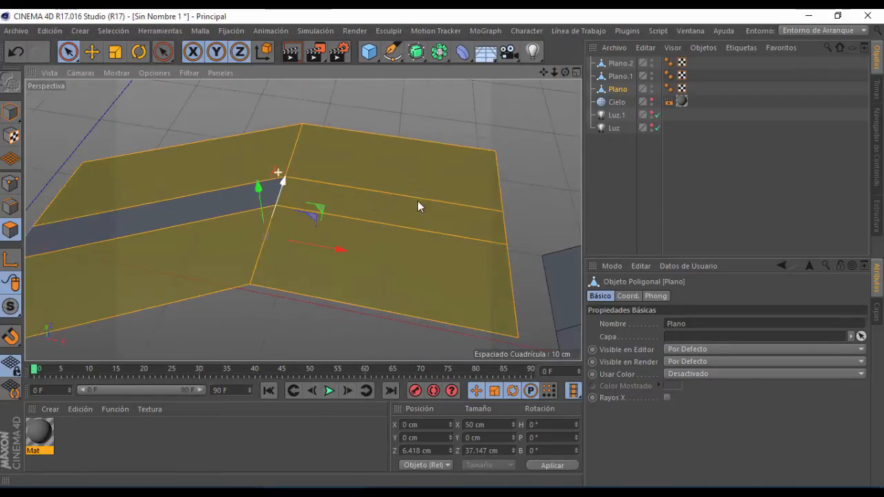
pyautogui.moveTo(553, 73); pyautogui.dragTo(283, 237)
pyautogui.rightClick(283, 235)
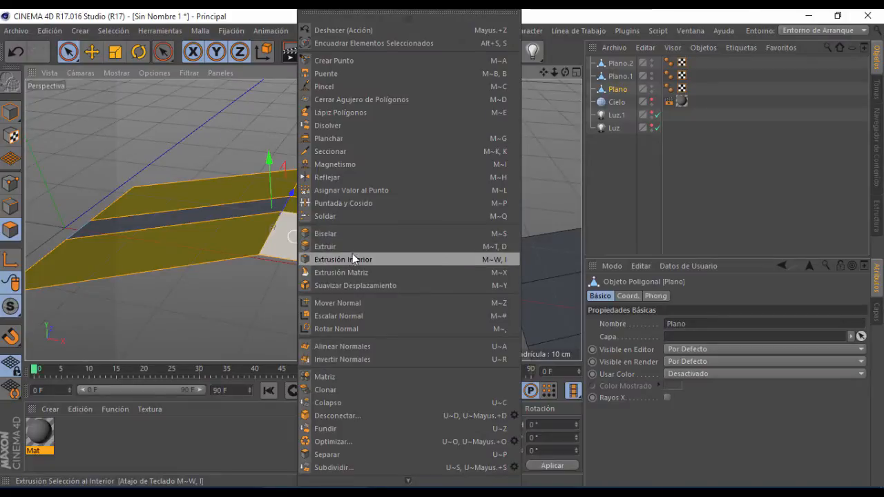
pyautogui.click(331, 247)
pyautogui.moveTo(367, 246); pyautogui.dragTo(459, 246)
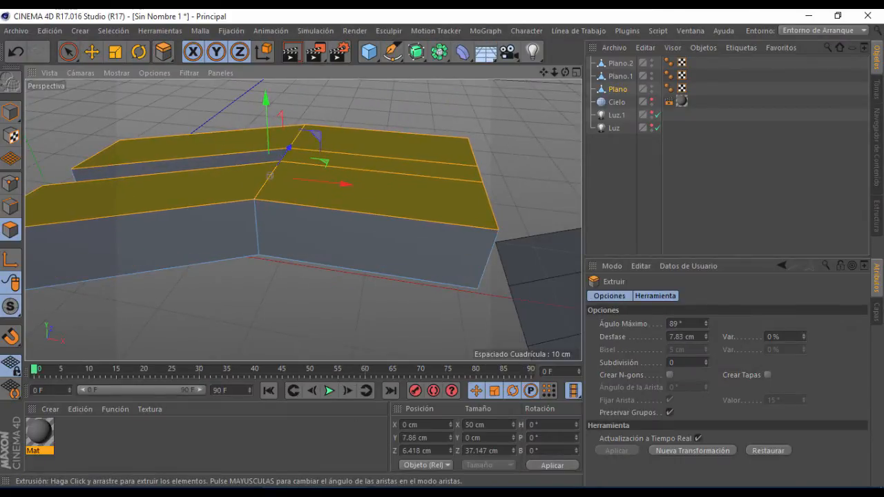
# Step: Bevel the extruded top polygons with a 0.5 cm offset, 0.5 cm extrusion and 1 subdivision
pyautogui.moveTo(564, 73); pyautogui.dragTo(465, 166)
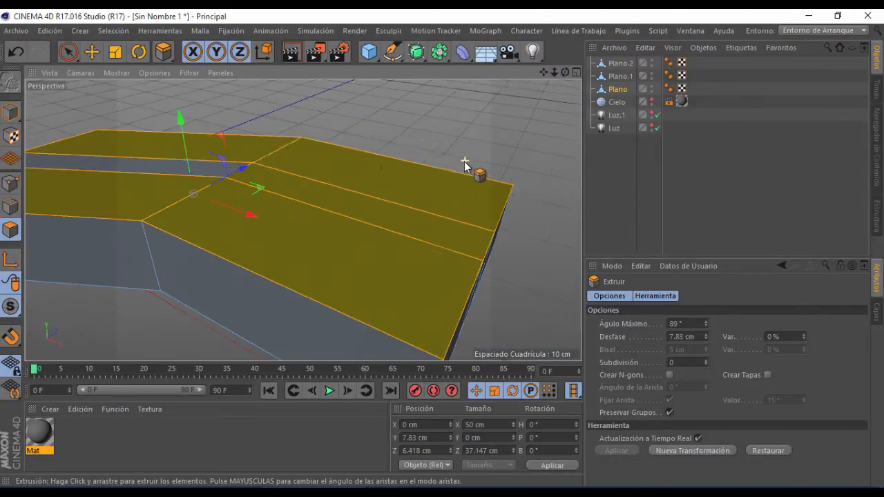
pyautogui.scroll(-2, 448, 205)
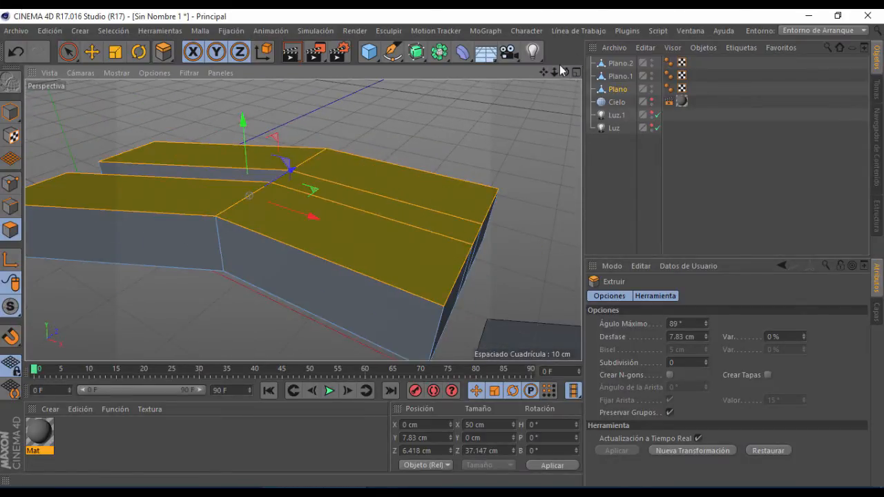
pyautogui.moveTo(565, 73); pyautogui.dragTo(303, 220)
pyautogui.moveTo(566, 77); pyautogui.dragTo(302, 219)
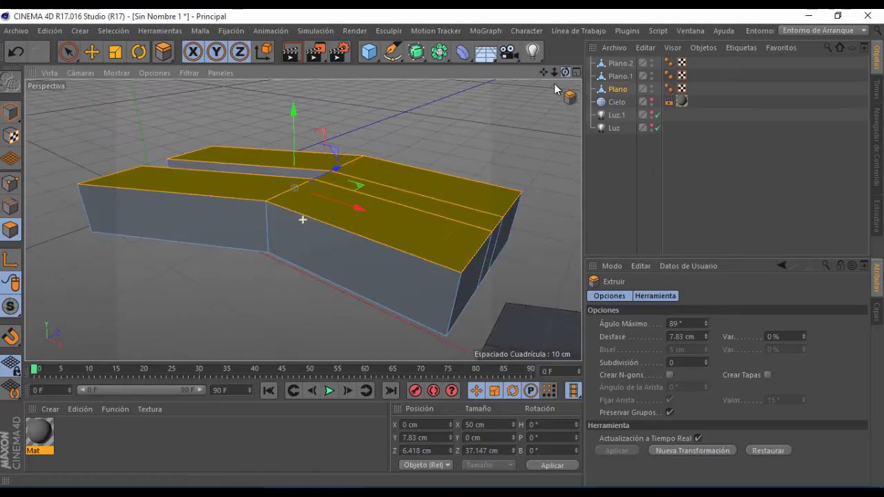
pyautogui.rightClick(401, 233)
pyautogui.click(419, 236)
pyautogui.moveTo(421, 233); pyautogui.dragTo(411, 233)
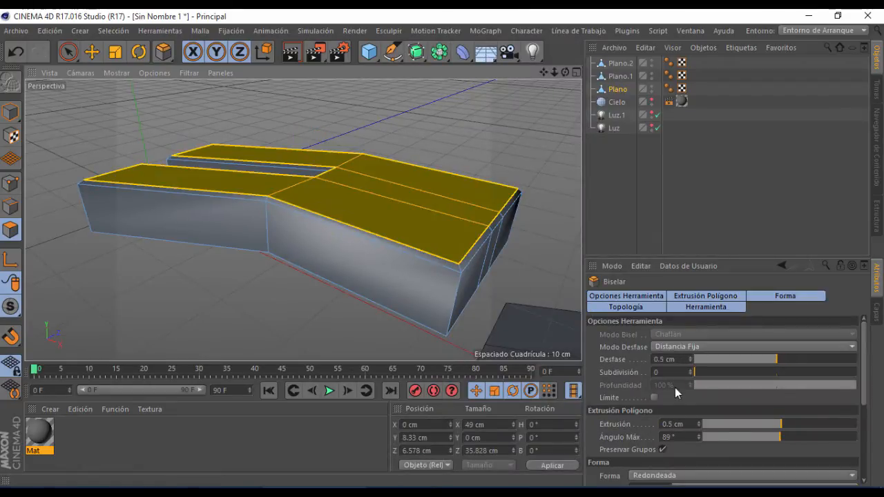
pyautogui.click(690, 371)
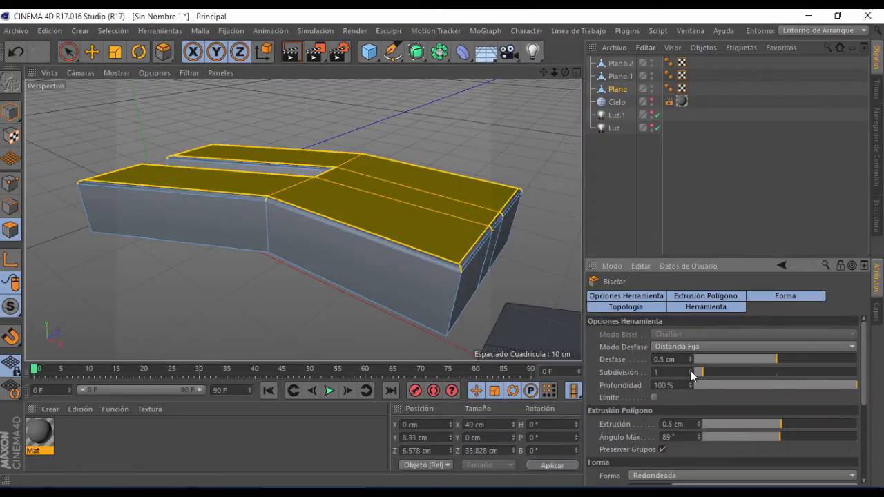
# Step: Inspect the first block's bevelled top edges and its open slot from several sides
pyautogui.moveTo(564, 71); pyautogui.dragTo(483, 73)
pyautogui.moveTo(564, 73); pyautogui.dragTo(554, 98)
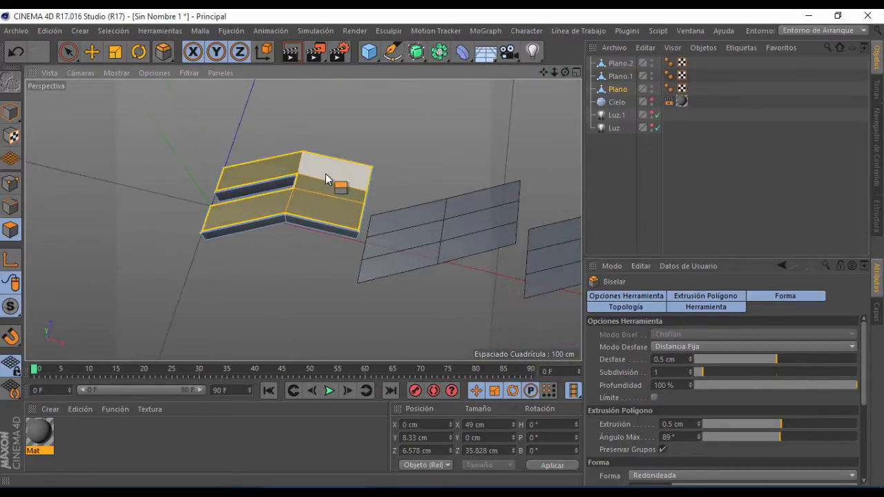
pyautogui.scroll(3, 325, 174)
pyautogui.scroll(-2, 325, 174)
pyautogui.scroll(2, 285, 198)
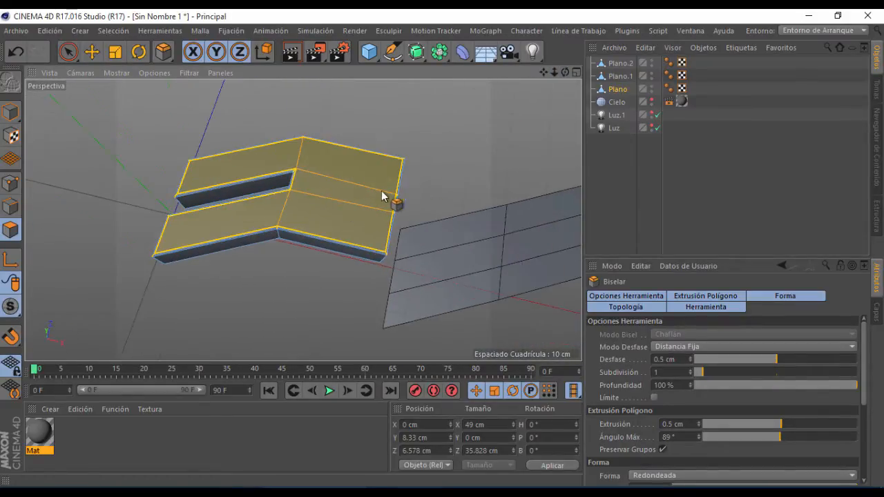
pyautogui.moveTo(567, 72); pyautogui.dragTo(266, 217)
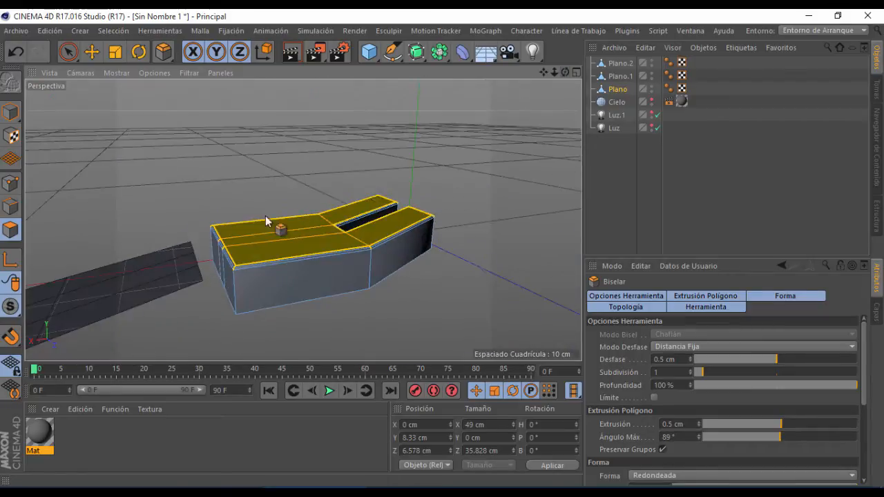
pyautogui.scroll(3, 267, 217)
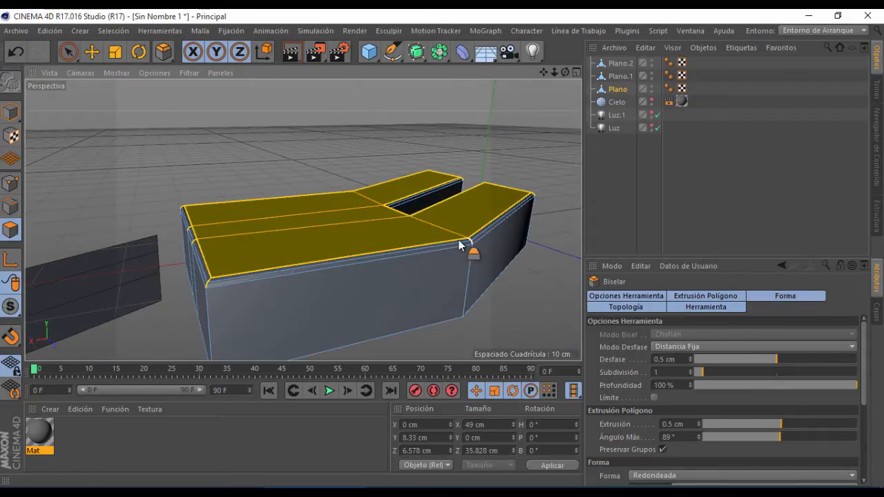
pyautogui.moveTo(565, 72); pyautogui.dragTo(302, 220)
pyautogui.scroll(-5, 302, 219)
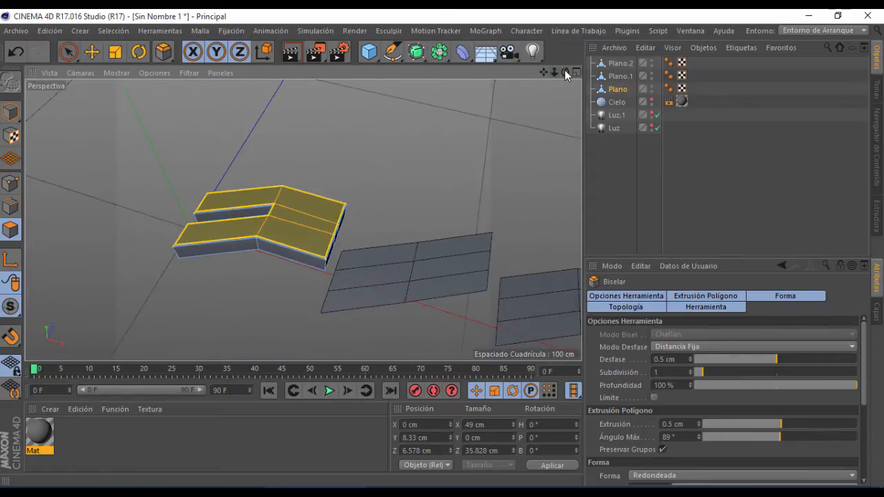
pyautogui.moveTo(566, 74); pyautogui.dragTo(89, 124)
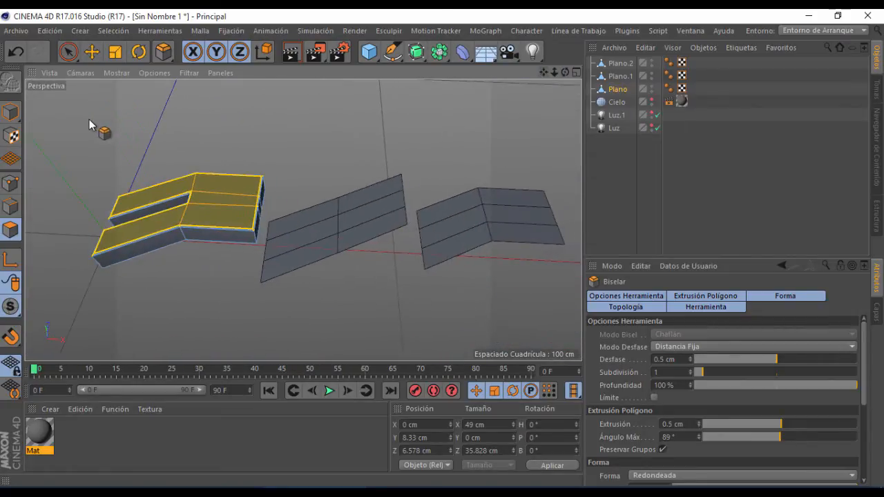
# Step: Inset the diagonal plane's back-left pair, back-right pair and front row of polygons as separate groups, the front row by about 0.6 cm
pyautogui.click(68, 50)
pyautogui.scroll(3, 342, 225)
pyautogui.scroll(-3, 338, 237)
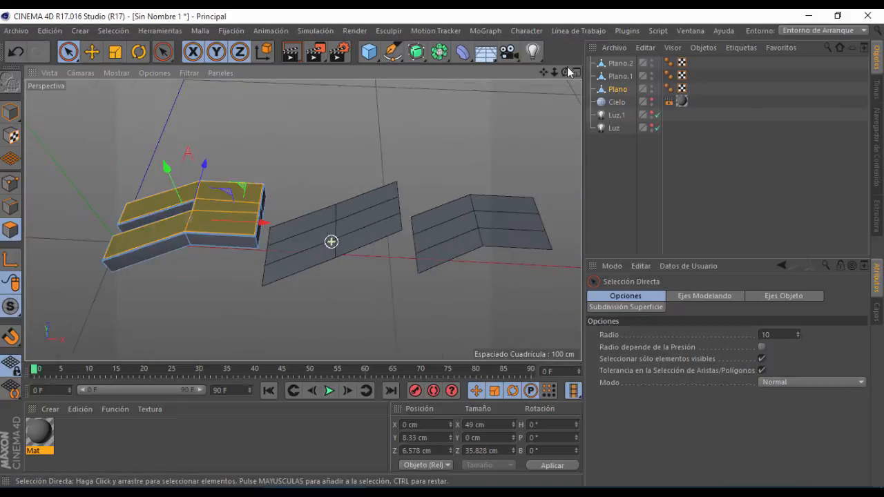
pyautogui.click(616, 78)
pyautogui.scroll(4, 378, 224)
pyautogui.rightClick(322, 217)
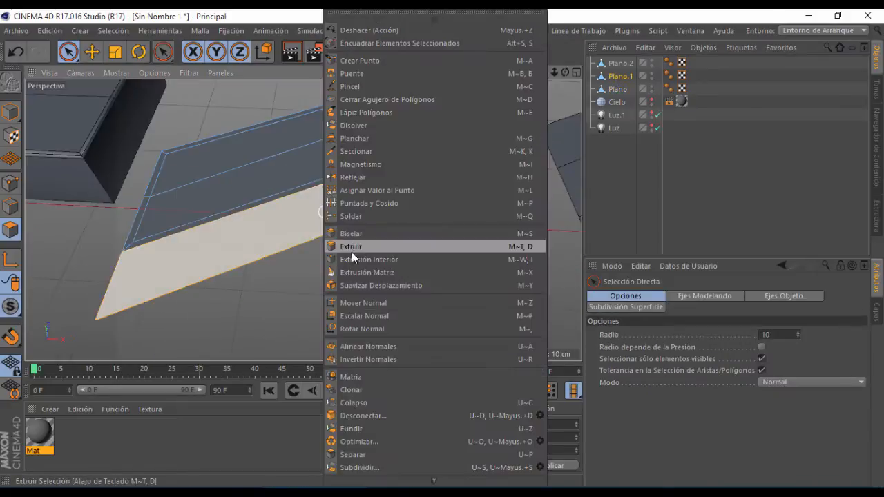
pyautogui.click(352, 260)
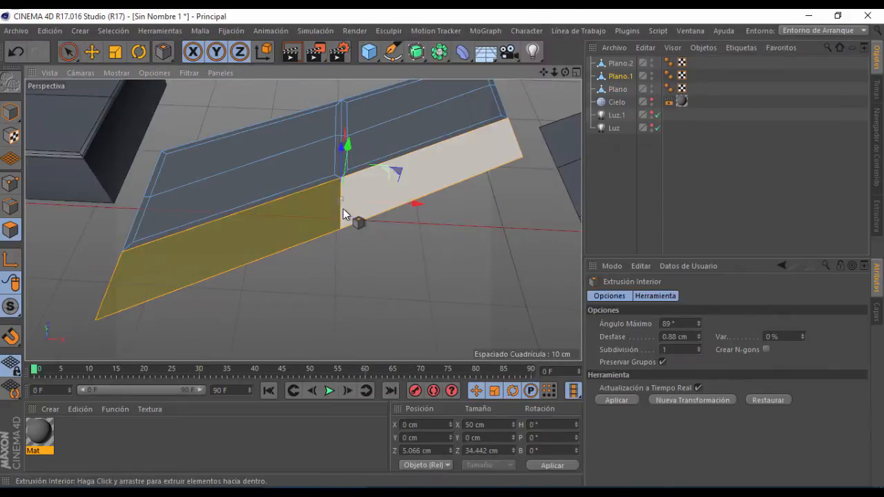
pyautogui.moveTo(339, 210); pyautogui.dragTo(328, 210)
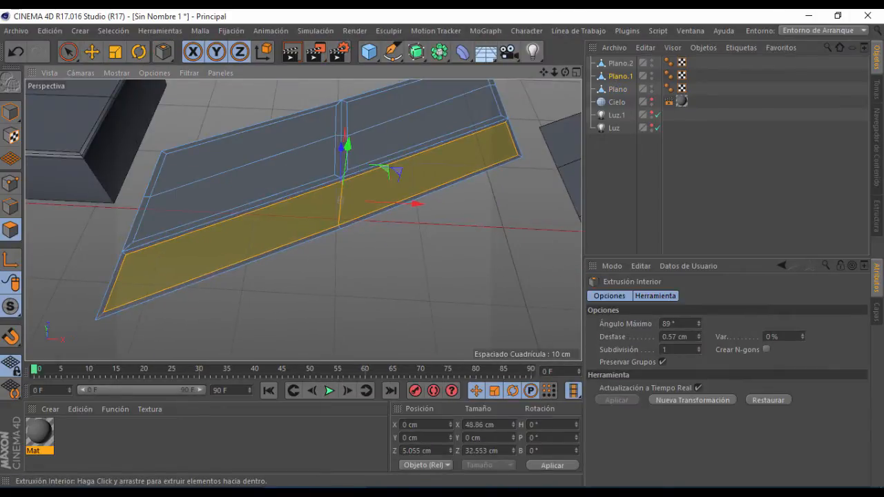
pyautogui.scroll(-3, 484, 252)
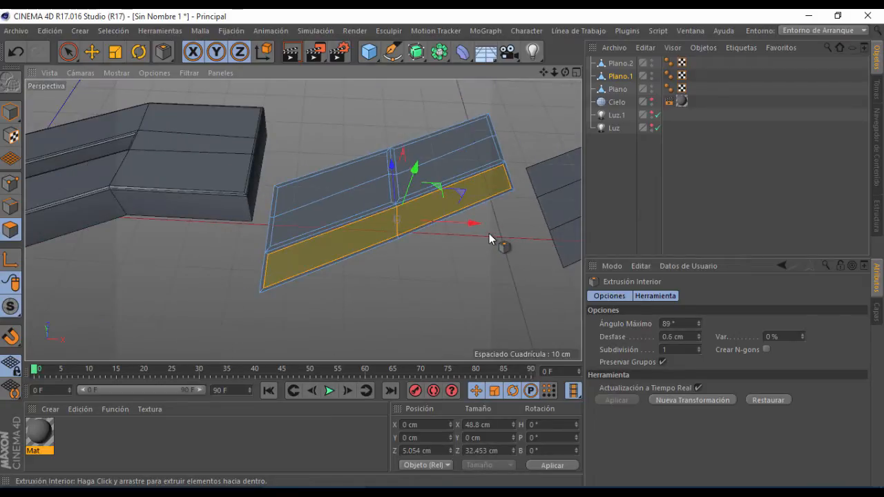
pyautogui.scroll(3, 415, 199)
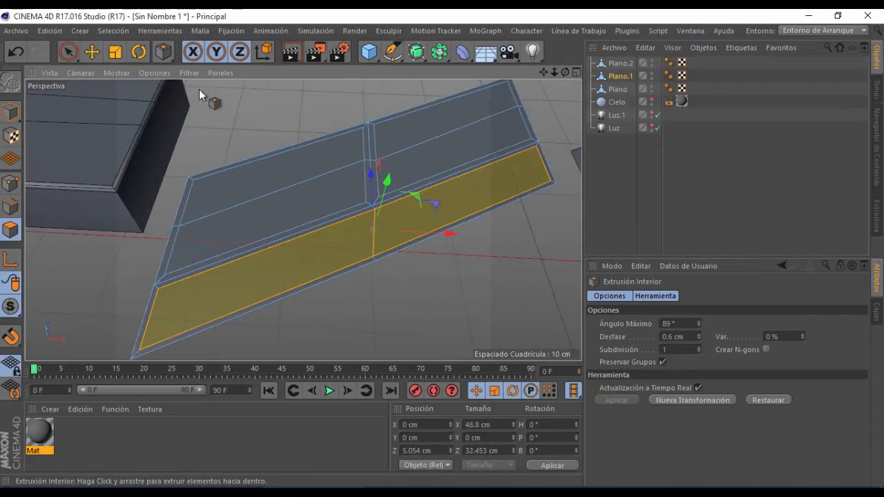
# Step: Extrude all inner inset polygons of the diagonal plane together by about 7.7 cm
pyautogui.click(10, 112)
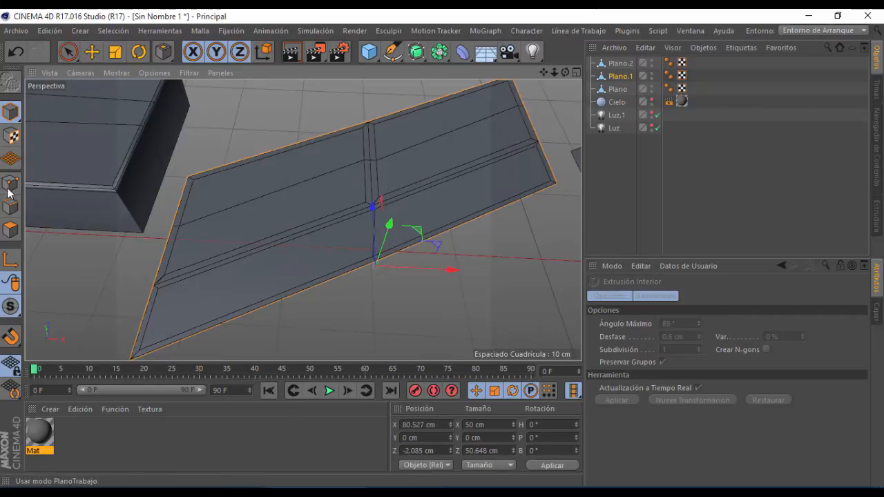
pyautogui.click(10, 229)
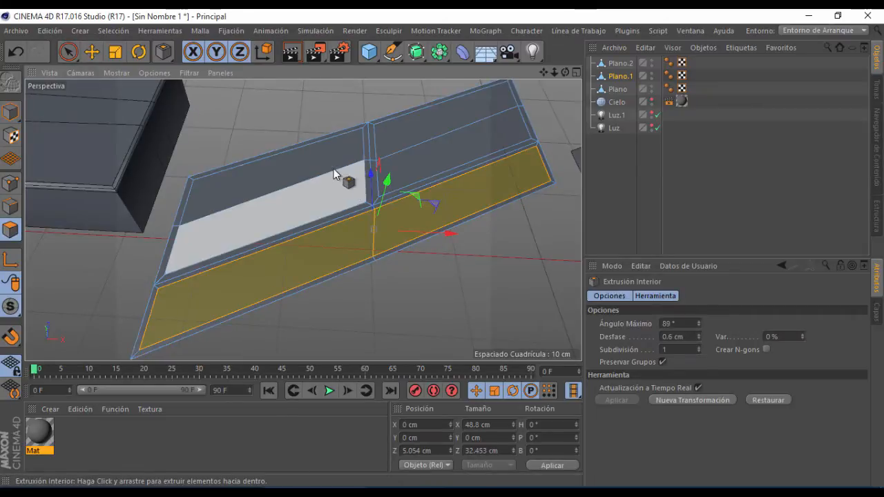
pyautogui.click(68, 52)
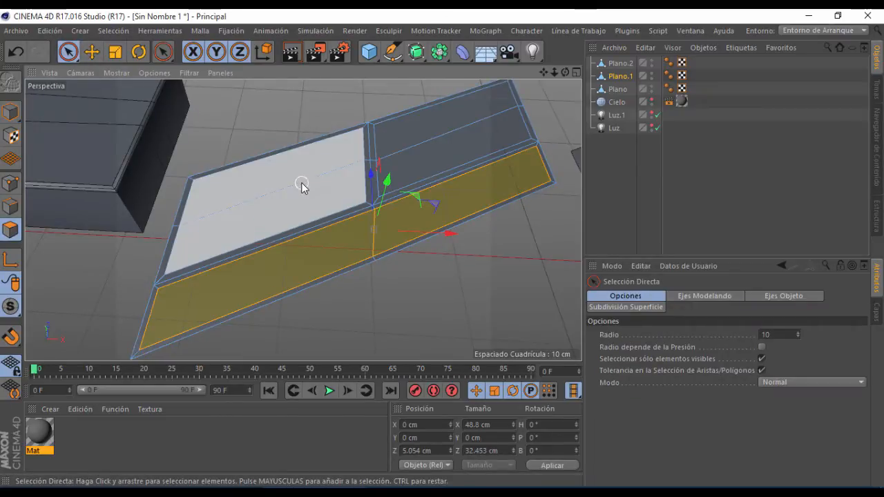
pyautogui.keyDown('shift'); pyautogui.click(315, 178); pyautogui.keyUp('shift')
pyautogui.keyDown('shift'); pyautogui.click(454, 158); pyautogui.keyUp('shift')
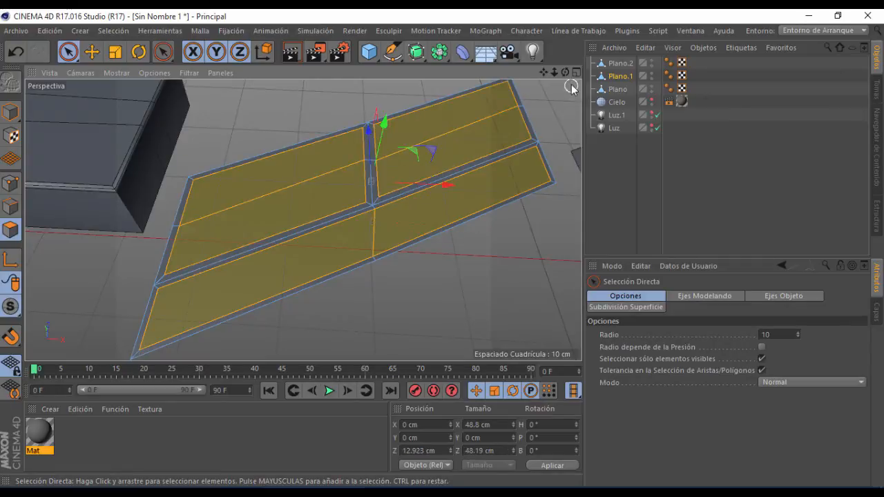
pyautogui.moveTo(565, 72); pyautogui.dragTo(515, 55)
pyautogui.rightClick(252, 211)
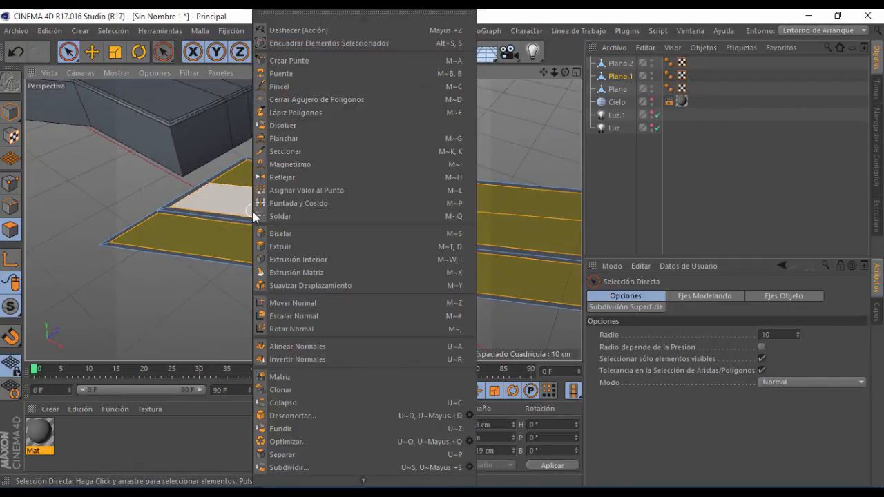
pyautogui.click(295, 247)
pyautogui.moveTo(306, 217); pyautogui.dragTo(402, 168)
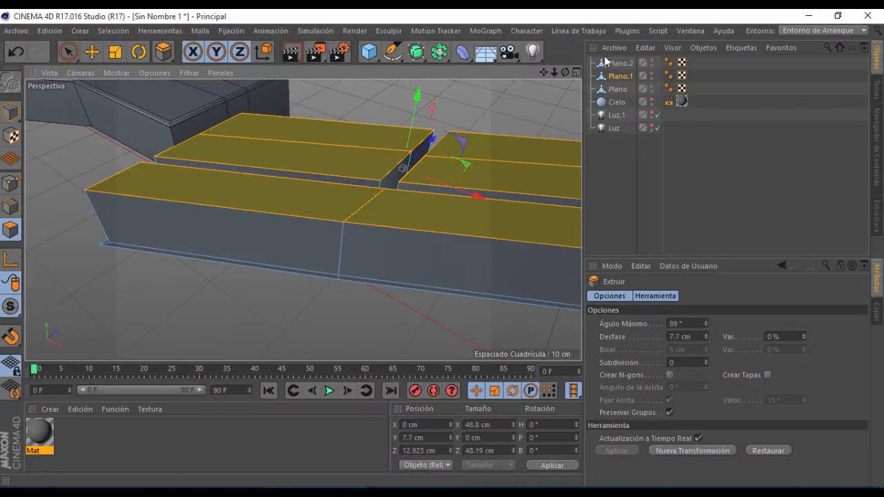
# Step: Extrude the diagonal block's top polygons a further 0.87 cm and bevel them with an offset and extrusion of about 0.755 cm
pyautogui.moveTo(565, 73); pyautogui.dragTo(285, 150)
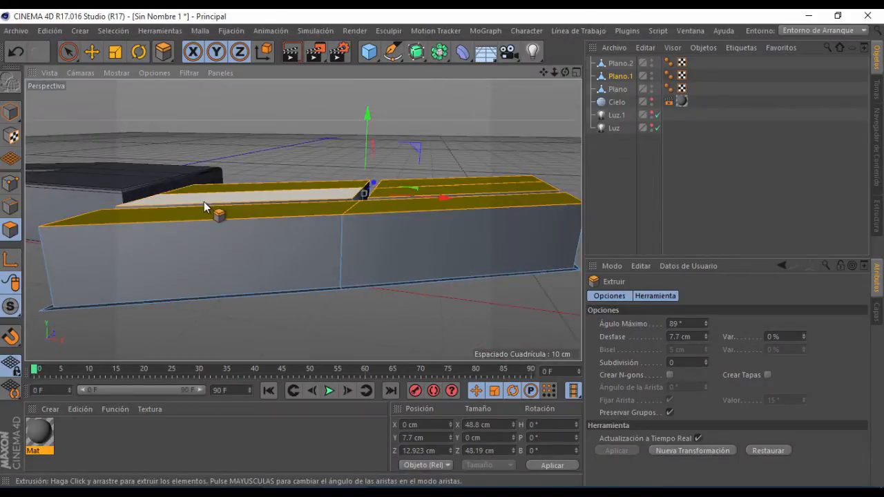
pyautogui.moveTo(206, 207); pyautogui.dragTo(216, 206)
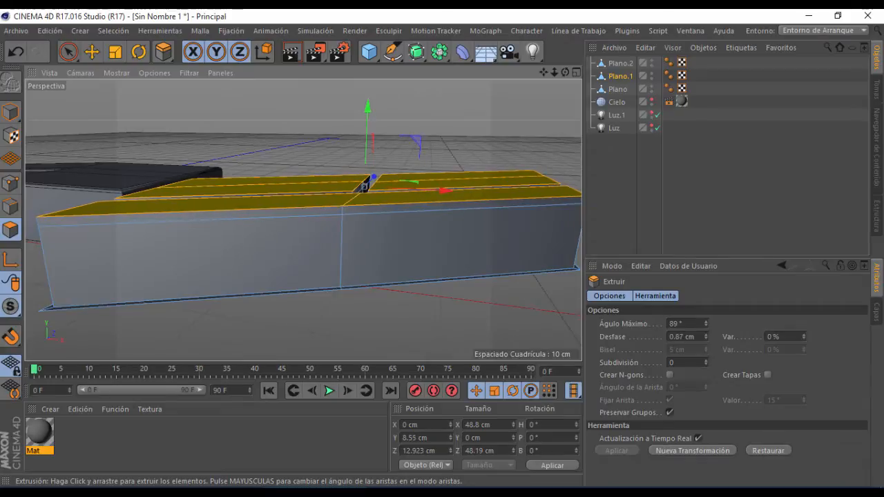
pyautogui.rightClick(211, 205)
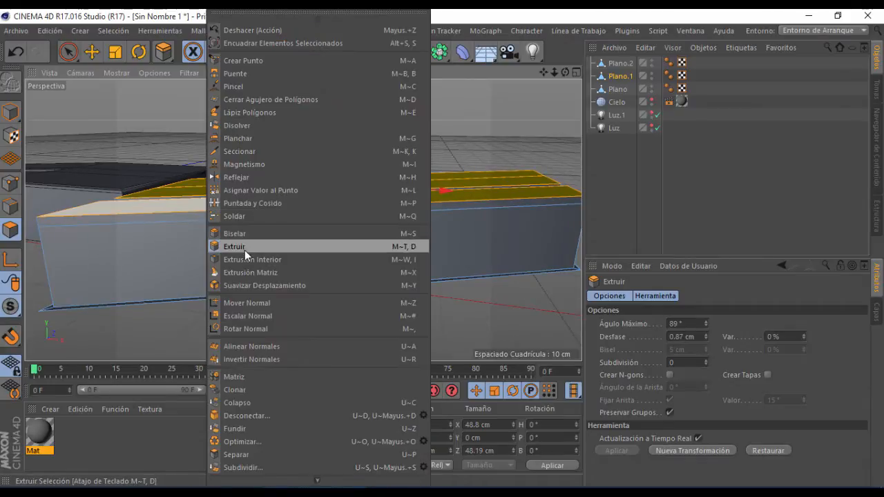
pyautogui.click(235, 233)
pyautogui.moveTo(269, 208); pyautogui.dragTo(257, 201)
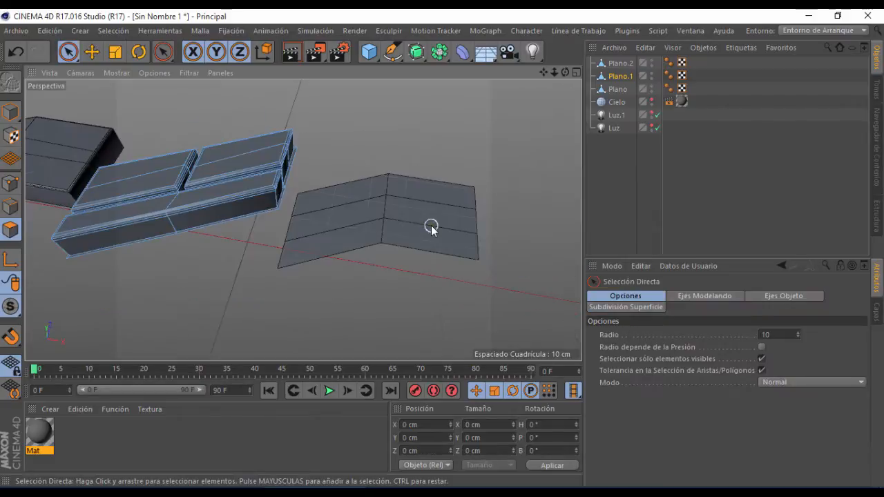
# Step: Extrude all polygons of the third plane except the left polygon of its middle strip by about 7.77 cm
pyautogui.scroll(2, 431, 228)
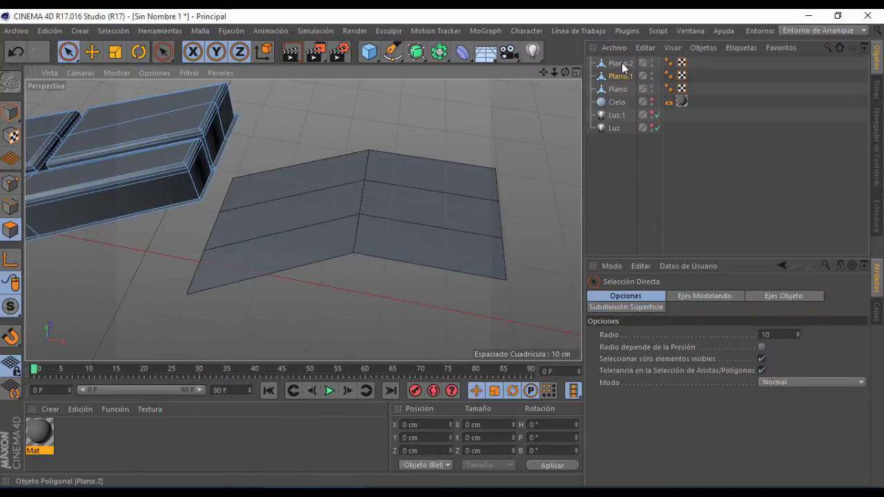
pyautogui.click(622, 64)
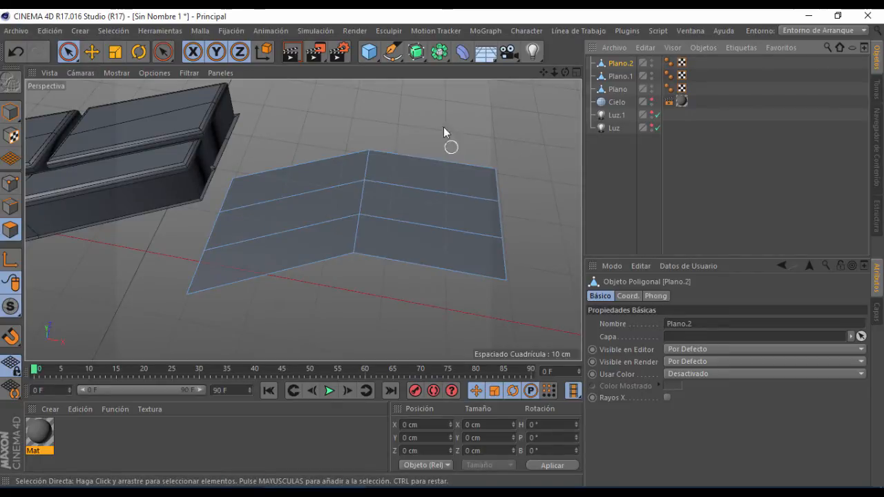
pyautogui.moveTo(448, 163); pyautogui.dragTo(434, 252)
pyautogui.keyDown('shift'); pyautogui.click(304, 238); pyautogui.keyUp('shift')
pyautogui.keyDown('shift'); pyautogui.click(332, 171); pyautogui.keyUp('shift')
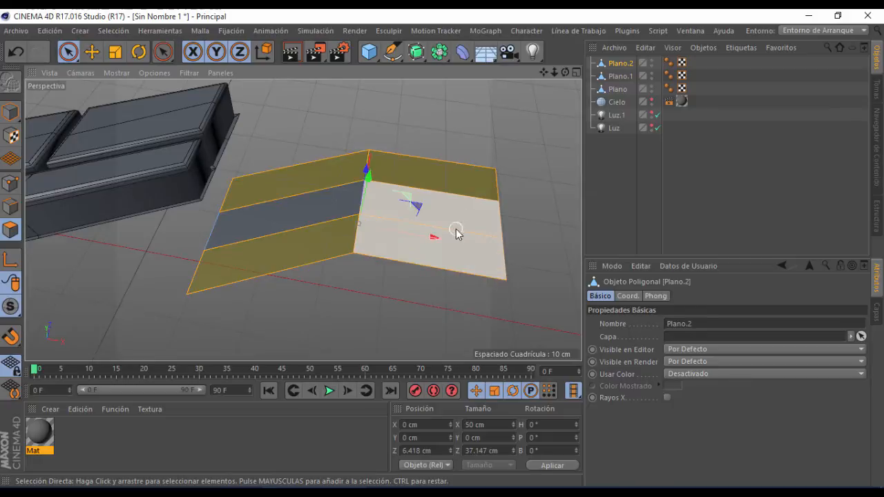
pyautogui.scroll(3, 449, 235)
pyautogui.rightClick(408, 227)
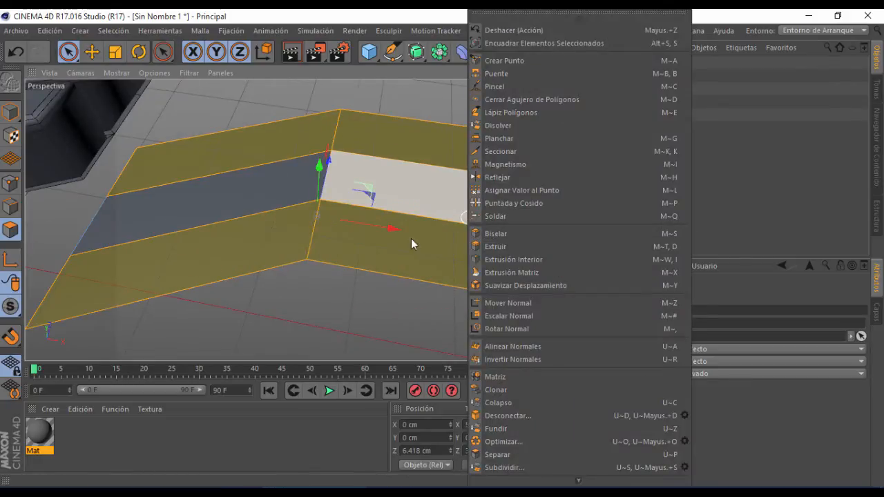
pyautogui.click(509, 248)
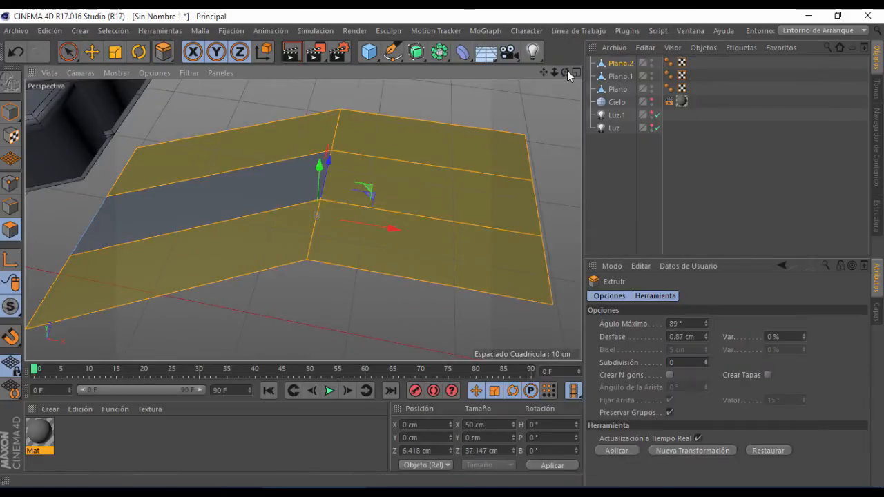
pyautogui.moveTo(566, 72); pyautogui.dragTo(563, 36)
pyautogui.moveTo(440, 159); pyautogui.dragTo(494, 158)
# Step: Bevel the extruded top polygons of the third block
pyautogui.rightClick(237, 190)
pyautogui.click(267, 233)
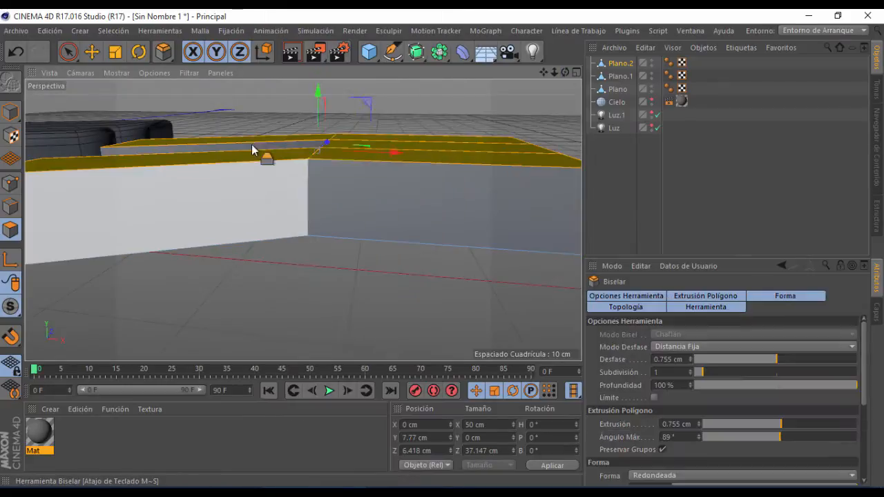
pyautogui.moveTo(252, 151)
pyautogui.mouseDown()
pyautogui.moveTo(239, 164)
pyautogui.moveTo(251, 154)
pyautogui.mouseUp()
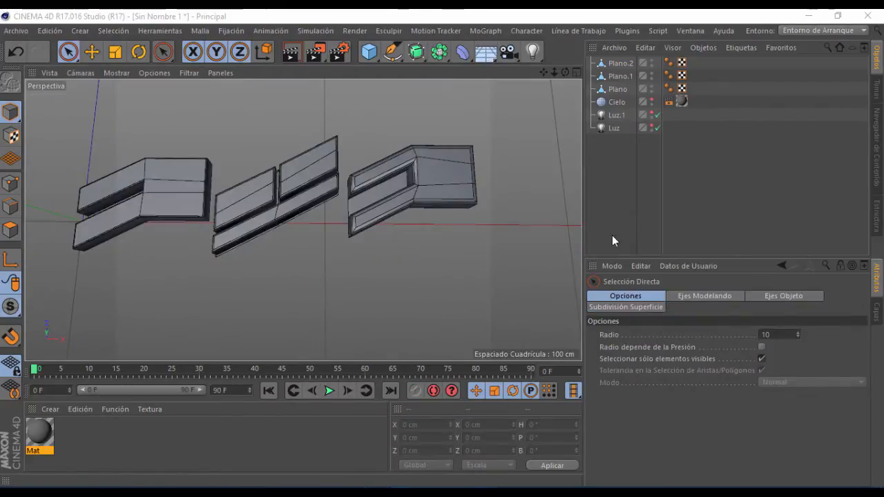
# Step: Frame the first block in the top view and prepare its edges for cutting, with no edges selected
pyautogui.moveTo(566, 74)
pyautogui.mouseDown()
pyautogui.moveTo(546, 97)
pyautogui.moveTo(570, 73)
pyautogui.moveTo(568, 59)
pyautogui.moveTo(563, 76)
pyautogui.moveTo(571, 75)
pyautogui.mouseUp()
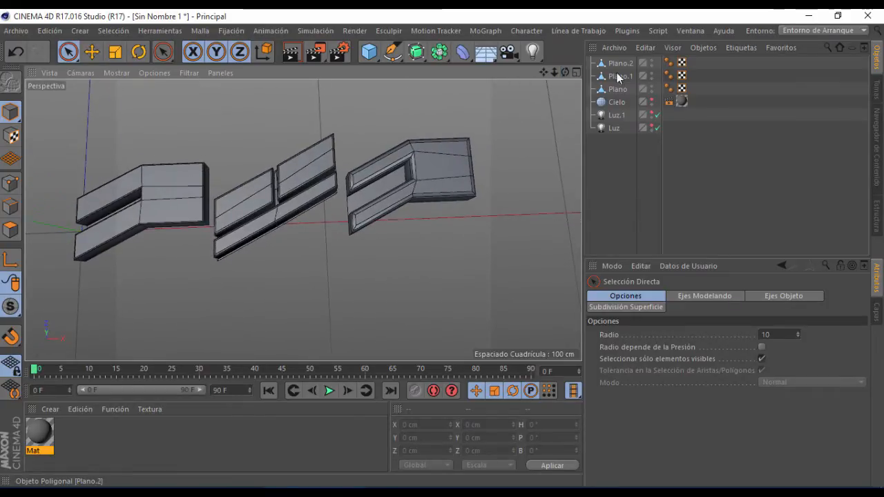
pyautogui.middleClick(433, 170)
pyautogui.middleClick(456, 146)
pyautogui.scroll(4, 456, 144)
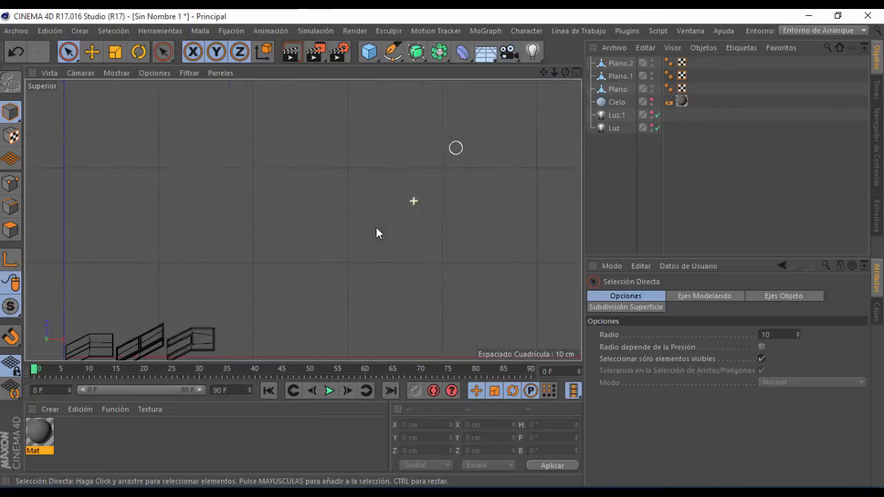
pyautogui.moveTo(75, 342); pyautogui.dragTo(102, 192, button='middle')
pyautogui.scroll(7, 102, 192)
pyautogui.moveTo(546, 72); pyautogui.dragTo(622, 64)
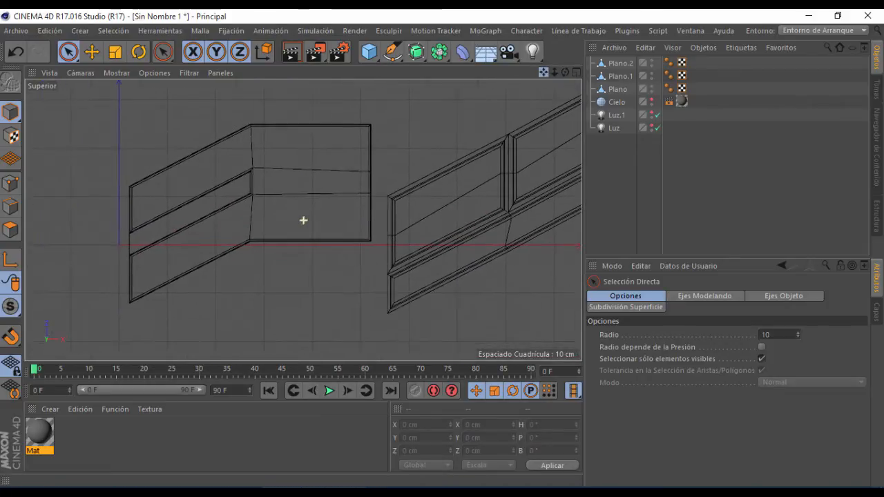
pyautogui.click(617, 89)
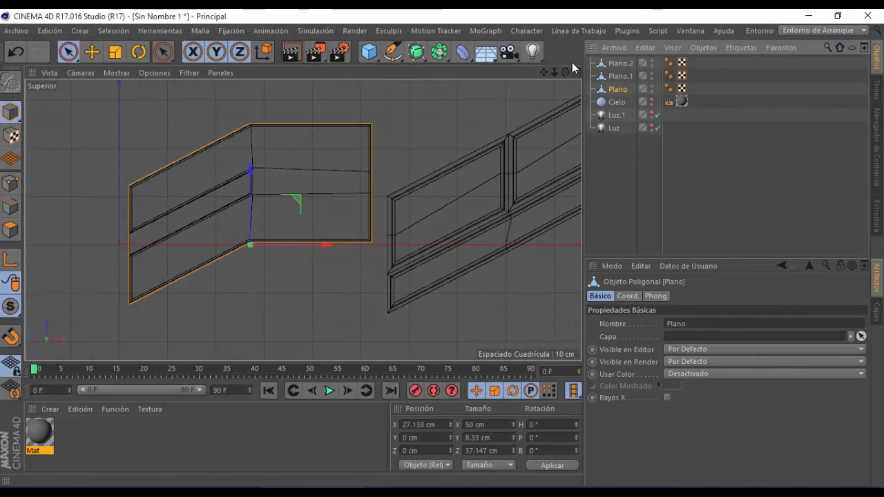
pyautogui.keyDown('alt'); pyautogui.moveTo(303, 220); pyautogui.dragTo(343, 214, button='middle'); pyautogui.keyUp('alt')
pyautogui.click(11, 208)
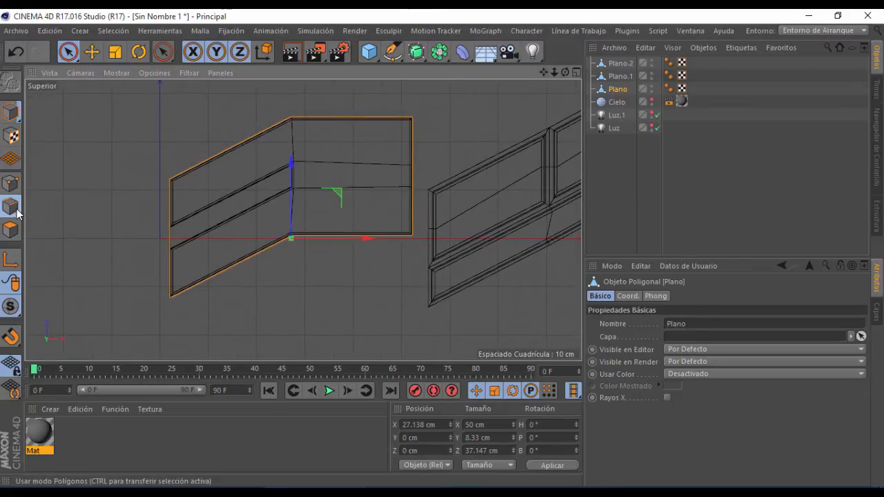
pyautogui.click(206, 334)
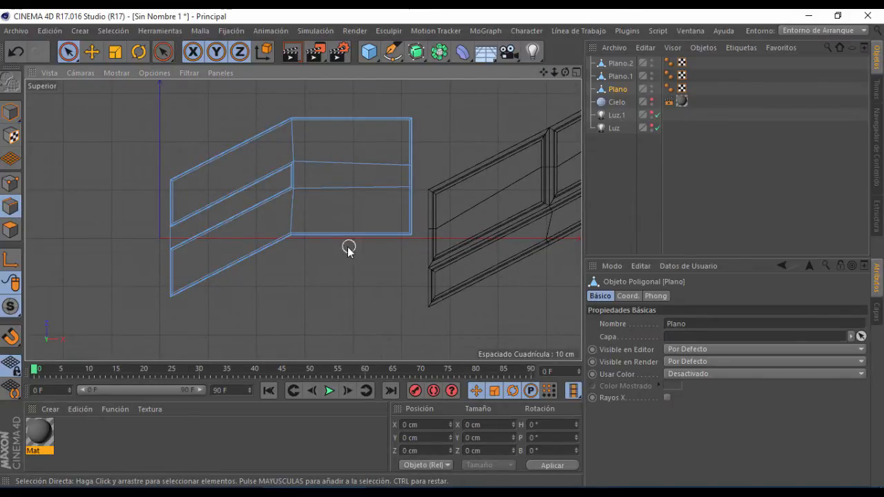
# Step: Cut a vertical line through both left arms of the first block with the Knife in Line mode, not limited to visible elements
pyautogui.press('k')
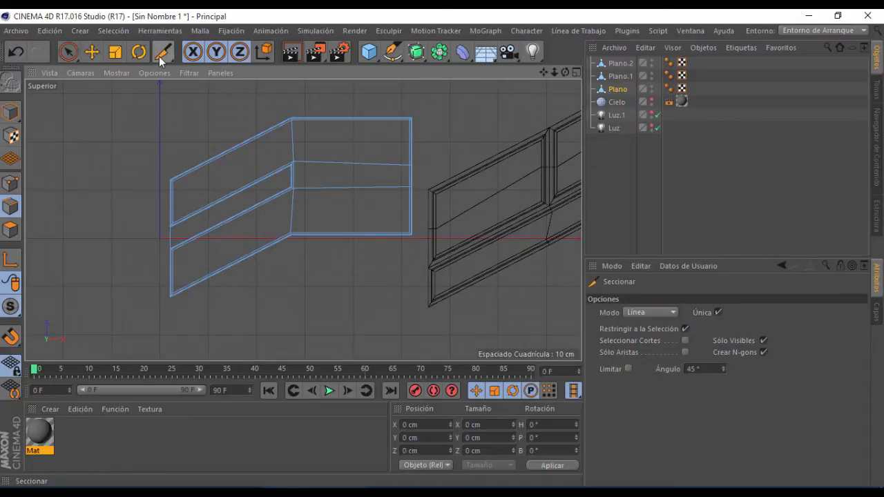
pyautogui.scroll(1, 264, 104)
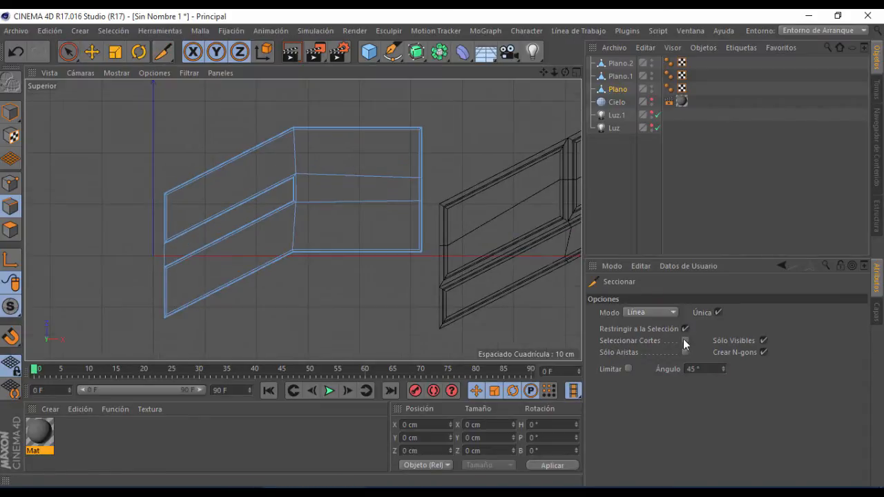
pyautogui.click(764, 341)
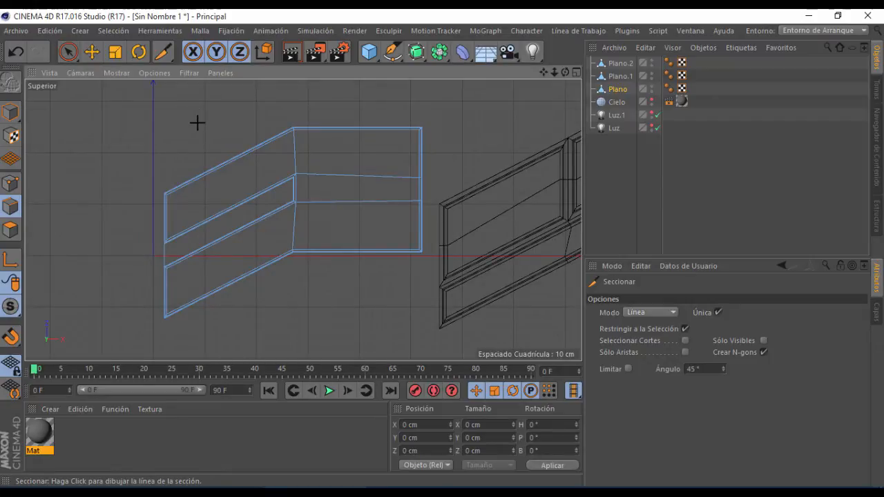
pyautogui.moveTo(199, 120); pyautogui.dragTo(205, 334)
pyautogui.middleClick(308, 255)
pyautogui.middleClick(81, 161)
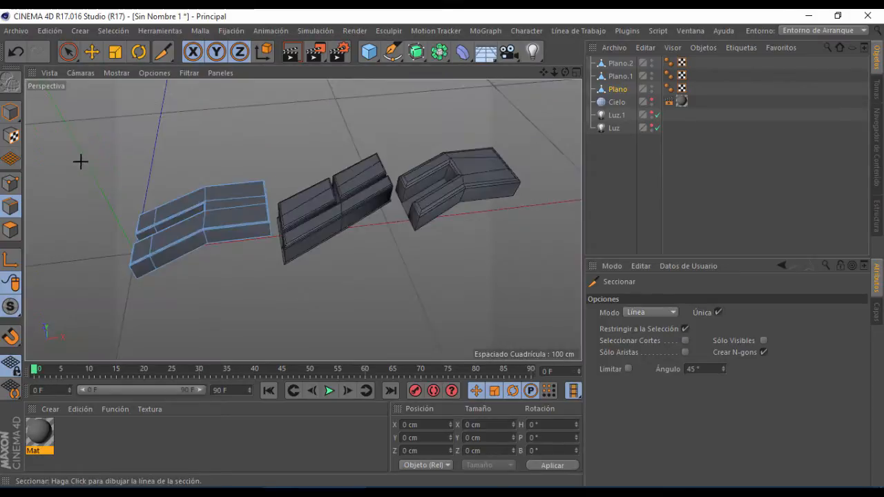
pyautogui.scroll(5, 91, 272)
pyautogui.scroll(-3, 357, 218)
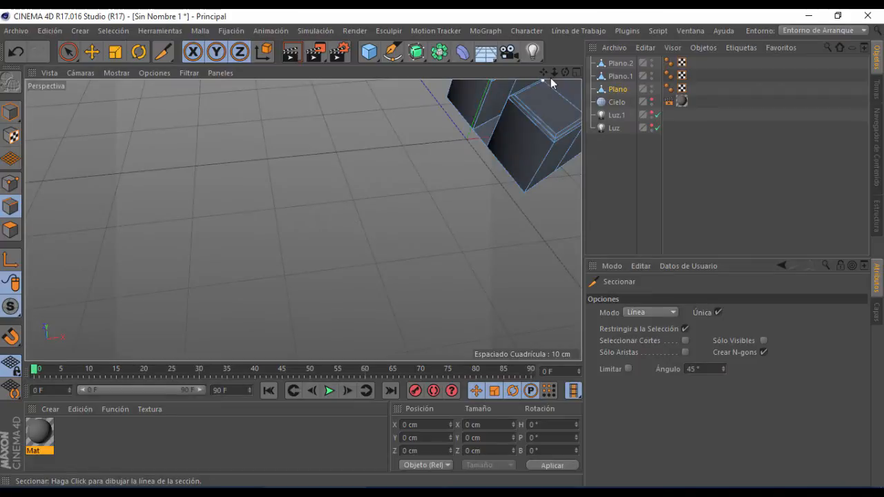
pyautogui.moveTo(546, 71); pyautogui.dragTo(302, 153)
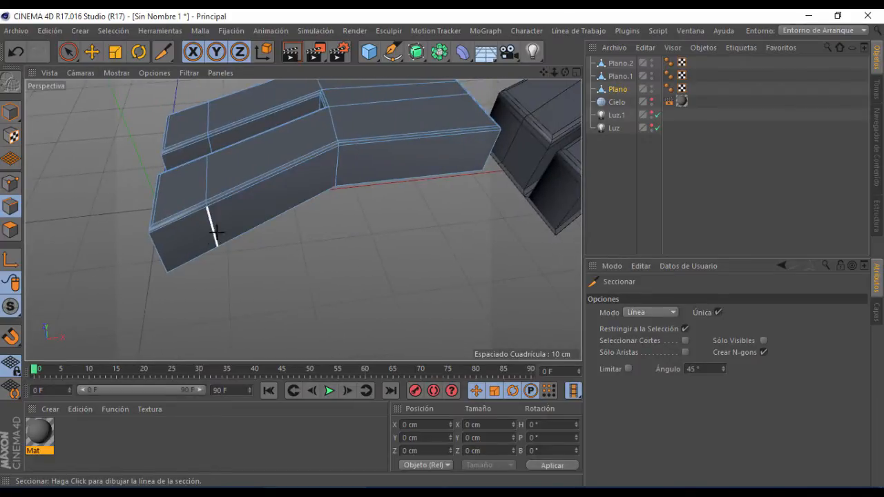
pyautogui.moveTo(566, 72); pyautogui.dragTo(302, 219)
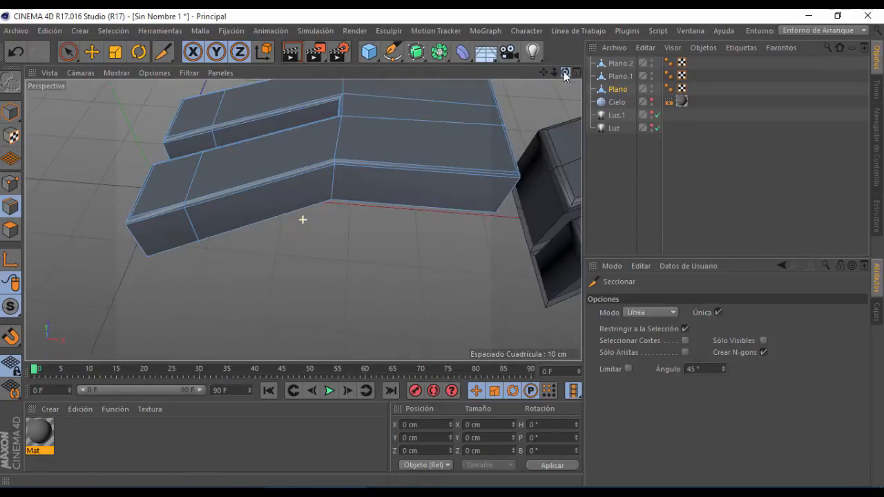
# Step: Add further straight knife cuts across the first block in the top view to divide it into a grid
pyautogui.middleClick(433, 162)
pyautogui.middleClick(438, 168)
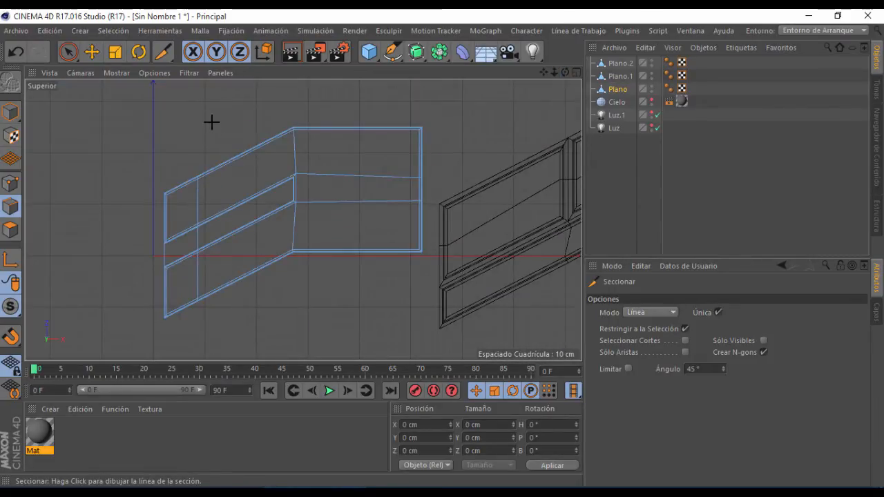
pyautogui.moveTo(225, 133); pyautogui.dragTo(230, 322)
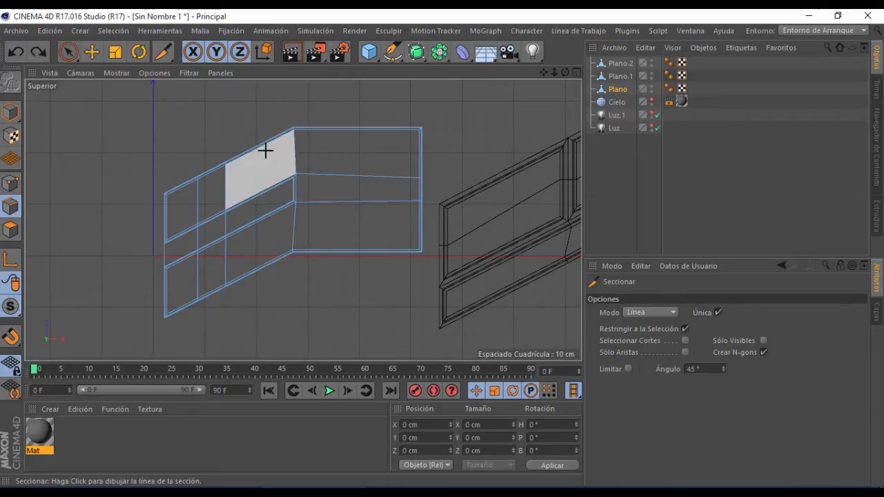
pyautogui.moveTo(267, 103); pyautogui.dragTo(272, 327)
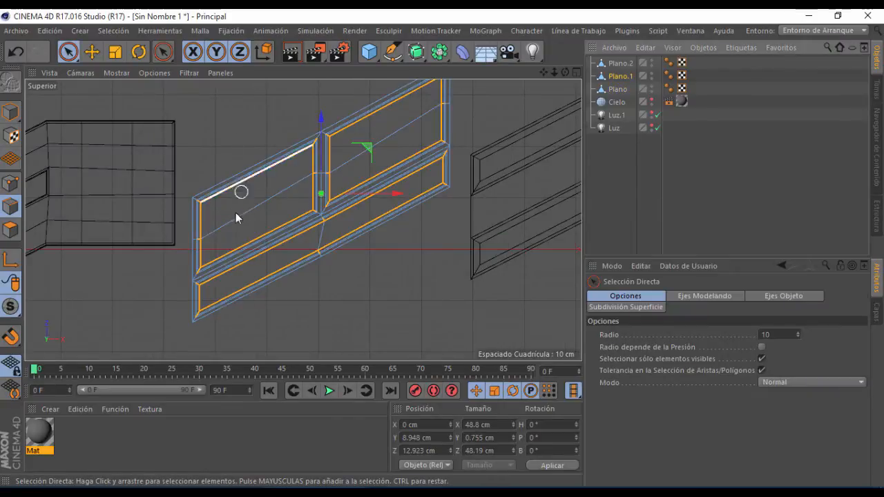
# Step: Clear the edge selection of the diagonal block and divide it with straight knife cuts in the top view
pyautogui.click(241, 119)
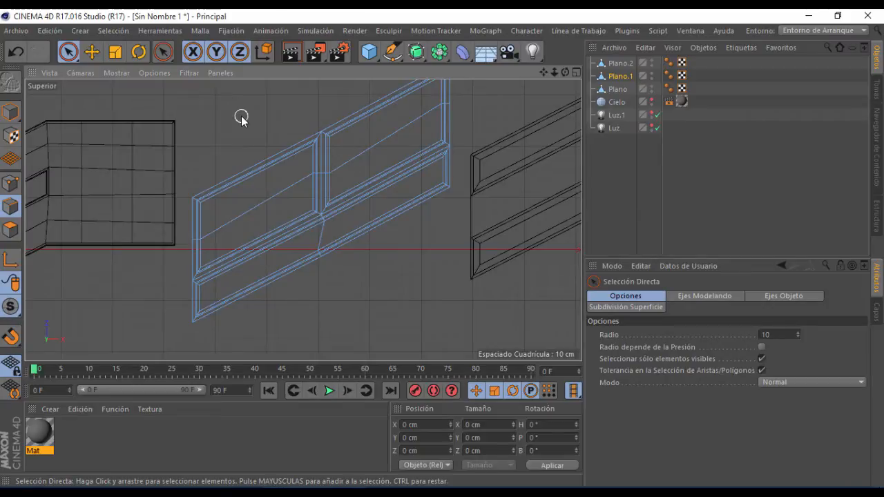
pyautogui.press('k')
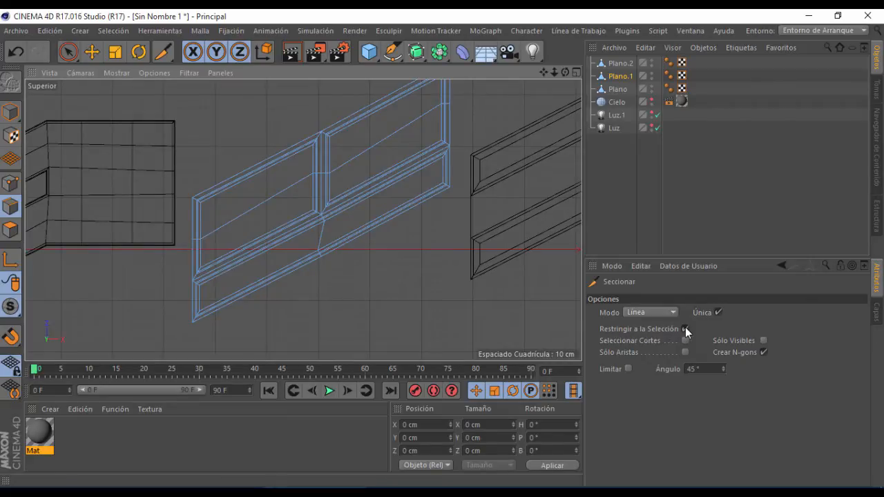
pyautogui.moveTo(544, 72)
pyautogui.mouseDown()
pyautogui.moveTo(543, 105)
pyautogui.moveTo(543, 72)
pyautogui.mouseUp()
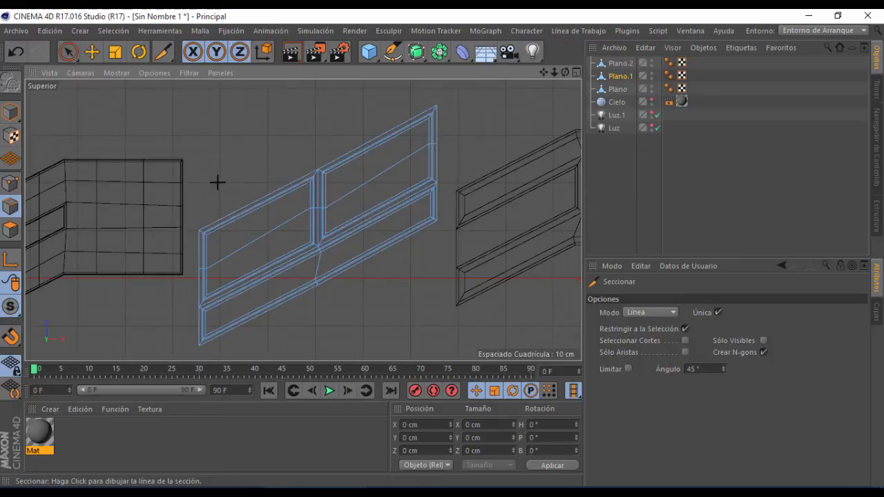
pyautogui.moveTo(217, 182); pyautogui.dragTo(233, 354)
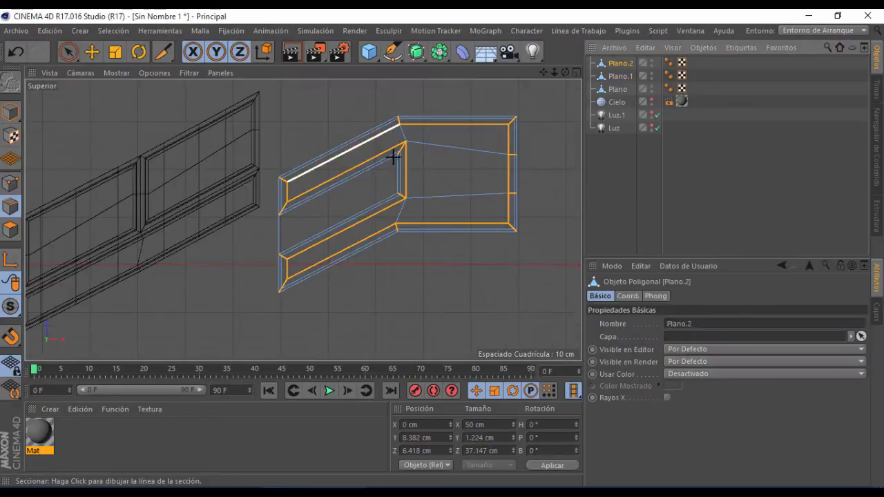
# Step: Clear the third block's edge selection and divide the block into a grid with straight knife cuts
pyautogui.click(67, 51)
pyautogui.click(163, 52)
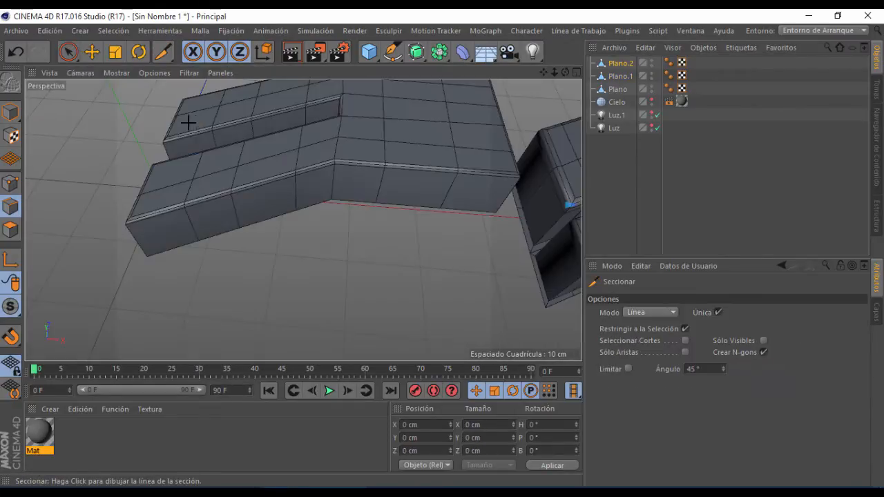
pyautogui.click(68, 52)
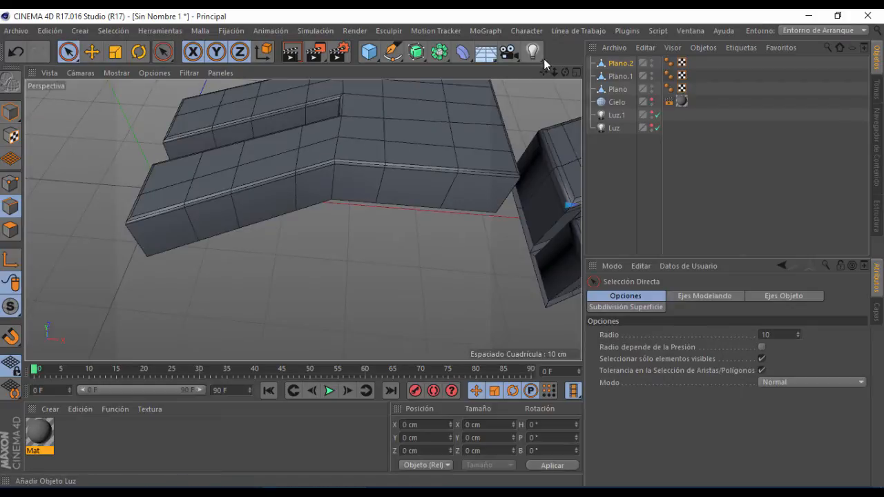
# Step: Select only the rightmost column of top polygons on the first block in the perspective view
pyautogui.moveTo(544, 71); pyautogui.dragTo(594, 118)
pyautogui.scroll(5, 292, 191)
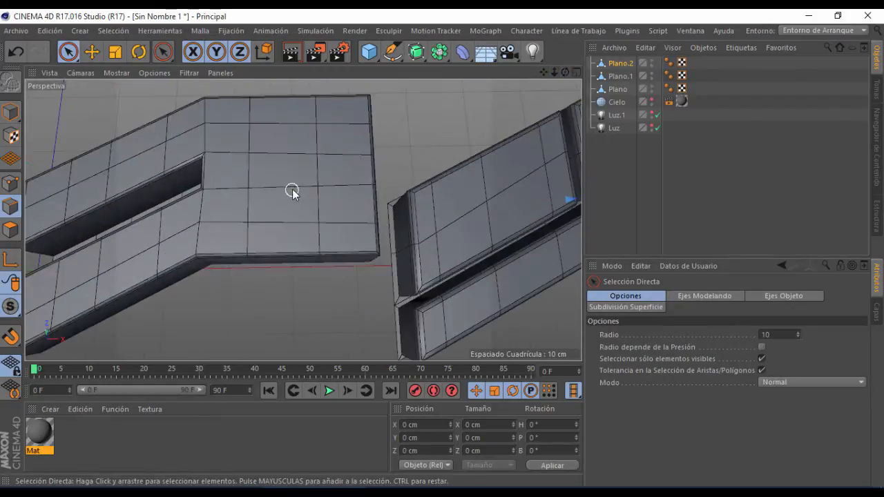
pyautogui.scroll(-3, 323, 171)
pyautogui.moveTo(565, 71); pyautogui.dragTo(579, 74)
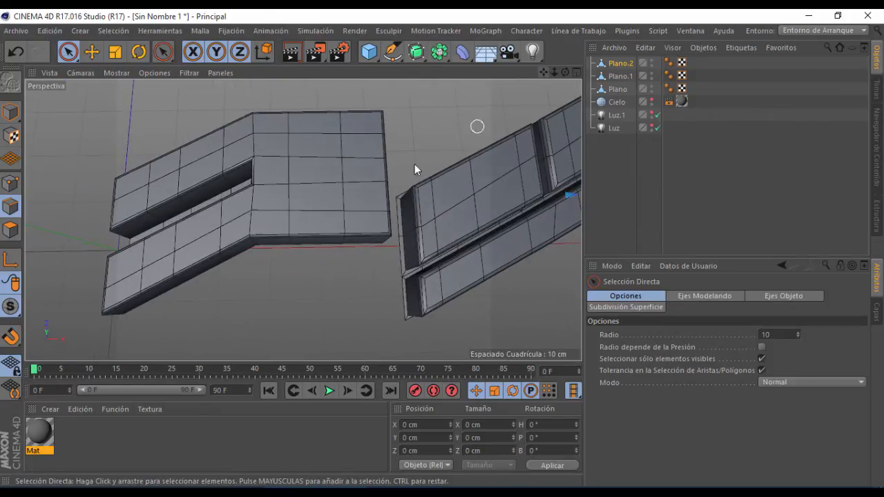
pyautogui.click(10, 231)
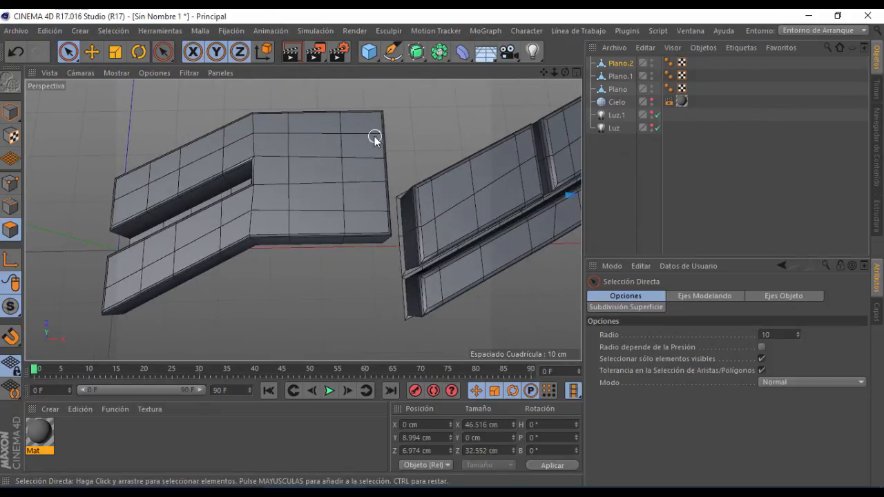
pyautogui.click(618, 89)
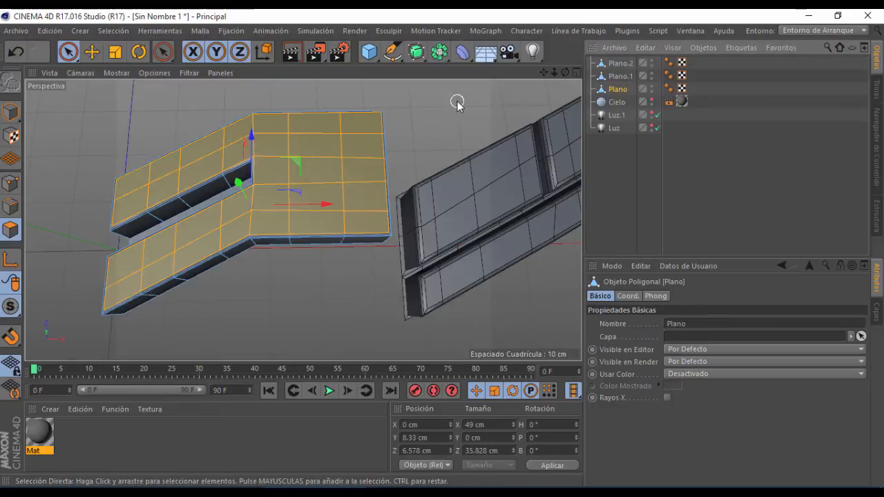
pyautogui.click(459, 103)
pyautogui.moveTo(359, 123); pyautogui.dragTo(371, 226)
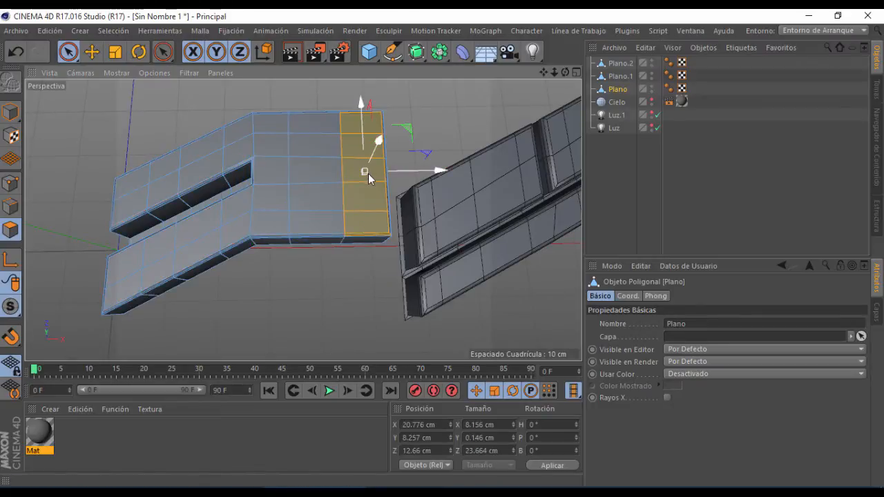
pyautogui.scroll(3, 368, 174)
pyautogui.click(412, 179)
pyautogui.moveTo(364, 90); pyautogui.dragTo(372, 199)
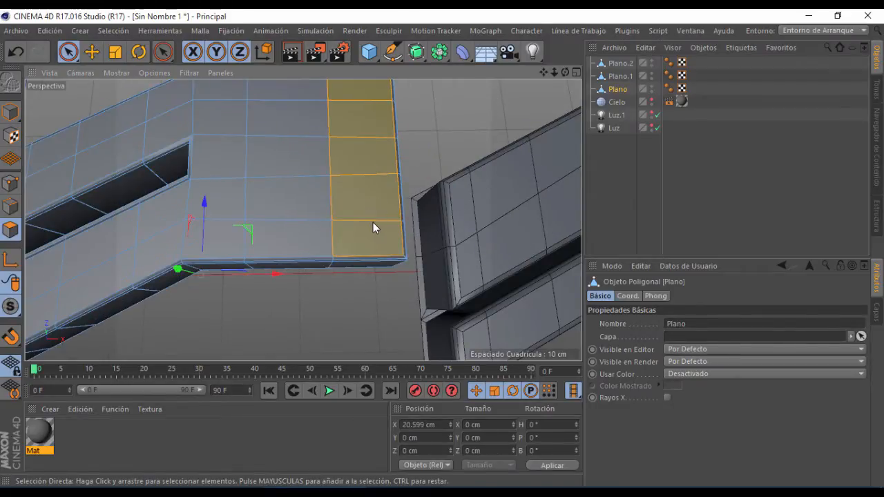
# Step: Inset the selected end column of the first block by 1.13 cm as one group with Extrude Inner
pyautogui.rightClick(374, 228)
pyautogui.click(398, 234)
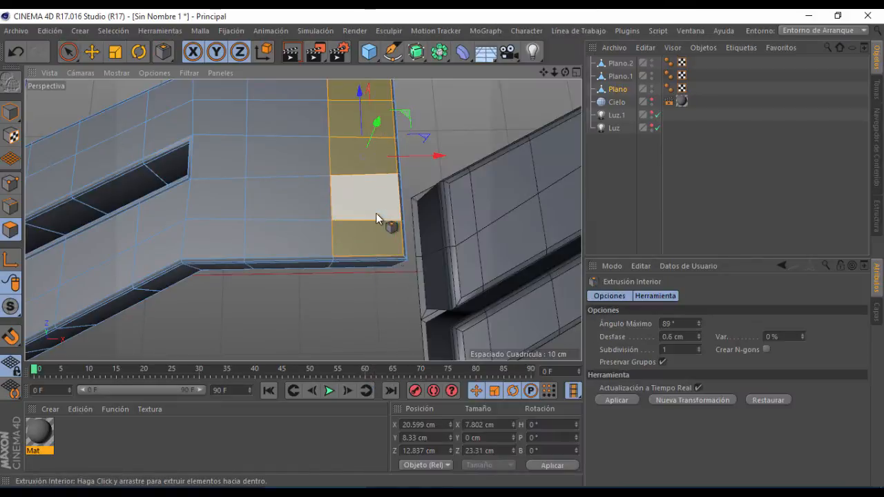
pyautogui.moveTo(376, 213); pyautogui.dragTo(385, 208)
pyautogui.scroll(2, 391, 197)
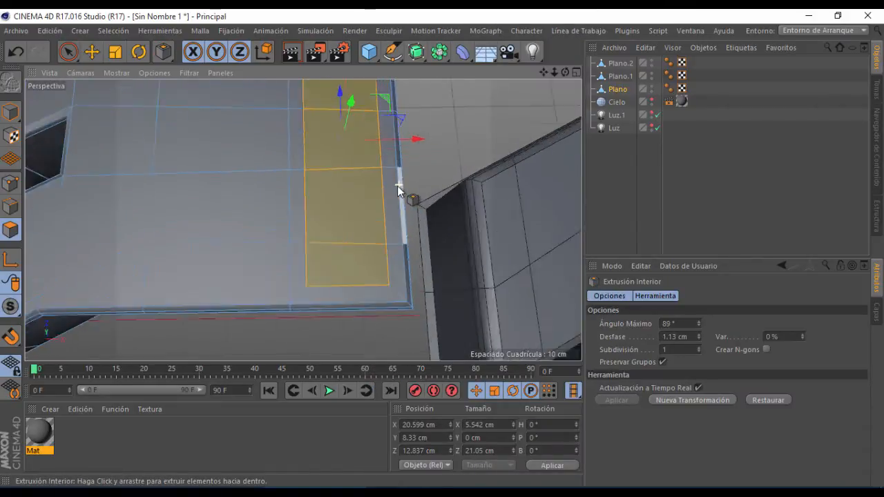
pyautogui.scroll(2, 397, 186)
pyautogui.scroll(-4, 344, 220)
pyautogui.moveTo(567, 73); pyautogui.dragTo(411, 152)
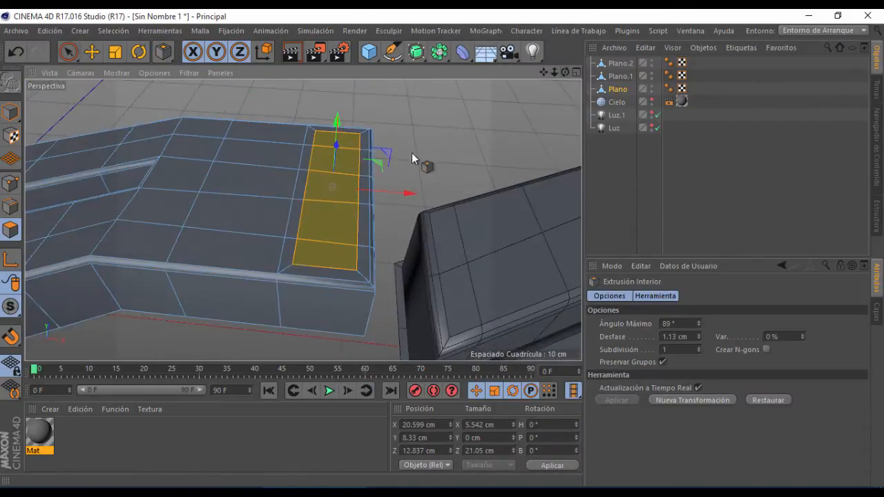
# Step: Extrude the inset end column of the first block by -1.34 cm to form a recess
pyautogui.rightClick(346, 228)
pyautogui.click(387, 248)
pyautogui.moveTo(343, 240); pyautogui.dragTo(306, 240)
# Step: Select the rightmost column of top polygons on the third block
pyautogui.moveTo(544, 73); pyautogui.dragTo(481, 68)
pyautogui.moveTo(544, 72); pyautogui.dragTo(387, 78)
pyautogui.scroll(5, 468, 223)
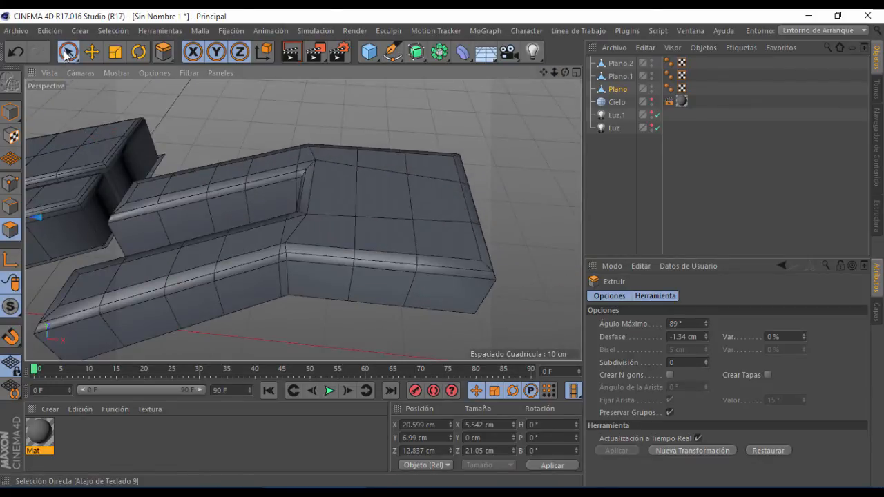
pyautogui.click(67, 53)
pyautogui.click(446, 177)
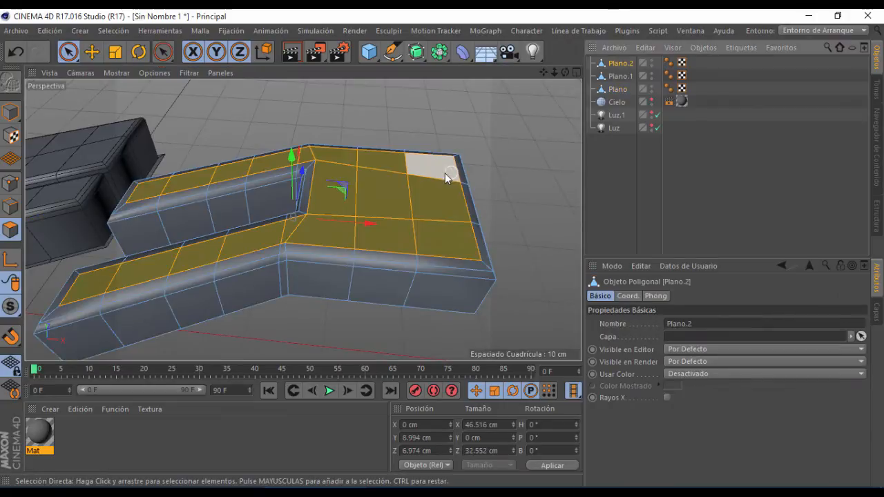
pyautogui.click(445, 178)
pyautogui.keyDown('shift'); pyautogui.click(431, 202); pyautogui.keyUp('shift')
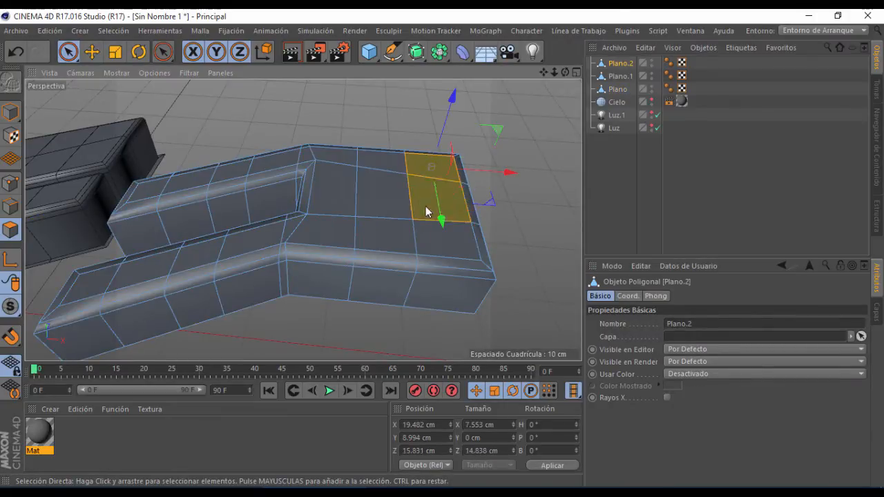
# Step: Inset the third block's selected end column and extrude it inward to form a recess
pyautogui.rightClick(456, 230)
pyautogui.click(474, 260)
pyautogui.moveTo(423, 237); pyautogui.dragTo(405, 223)
pyautogui.rightClick(460, 247)
pyautogui.click(486, 249)
pyautogui.click(68, 51)
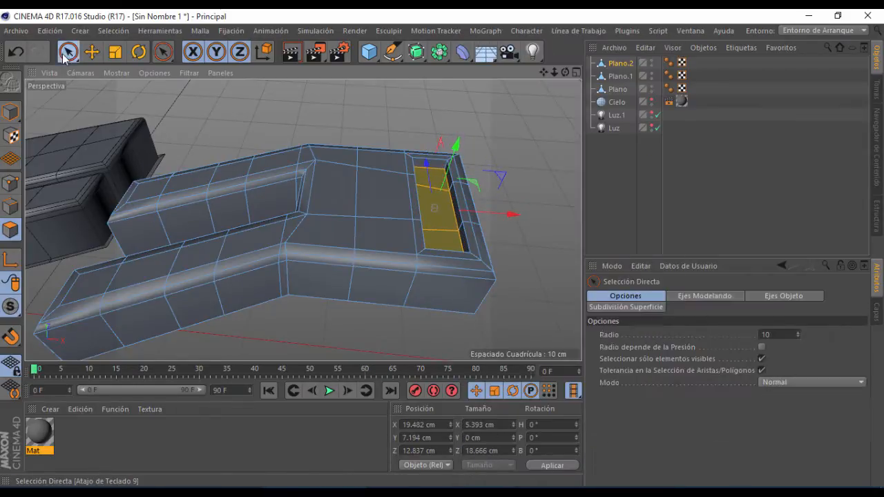
# Step: Switch to whole-object editing and move the middle block (Plano.1) along X to about 79.7 cm, beside the first block
pyautogui.click(9, 116)
pyautogui.click(486, 89)
pyautogui.moveTo(554, 74); pyautogui.dragTo(456, 74)
pyautogui.moveTo(544, 73); pyautogui.dragTo(583, 60)
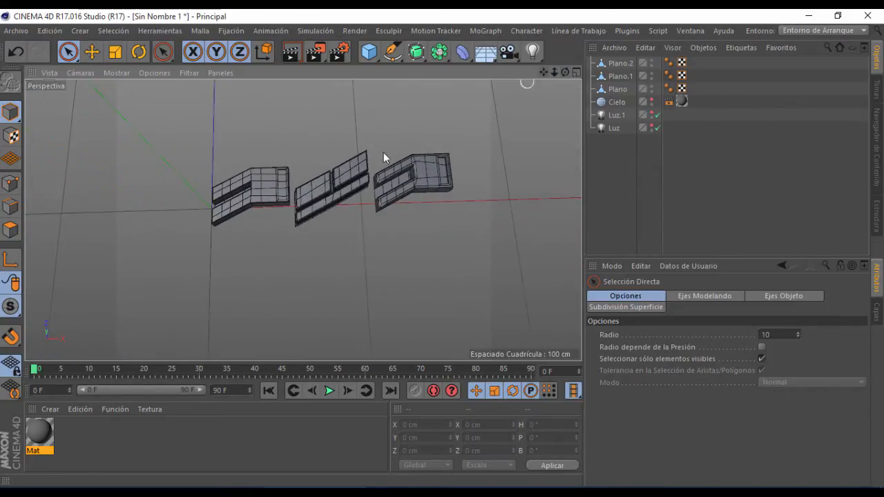
pyautogui.scroll(5, 331, 166)
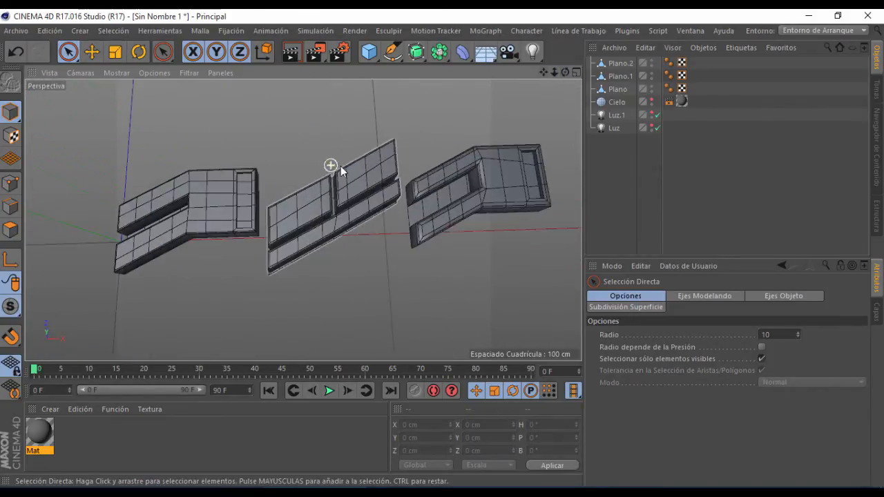
pyautogui.click(608, 88)
pyautogui.click(616, 76)
pyautogui.moveTo(414, 229); pyautogui.dragTo(405, 239)
pyautogui.scroll(5, 256, 247)
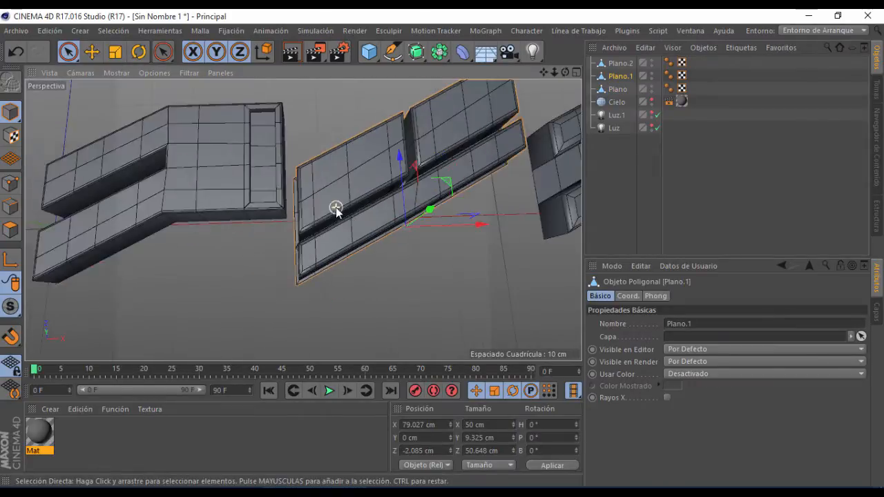
pyautogui.keyDown('alt'); pyautogui.moveTo(335, 208); pyautogui.dragTo(466, 221); pyautogui.keyUp('alt')
pyautogui.moveTo(544, 72); pyautogui.dragTo(309, 76)
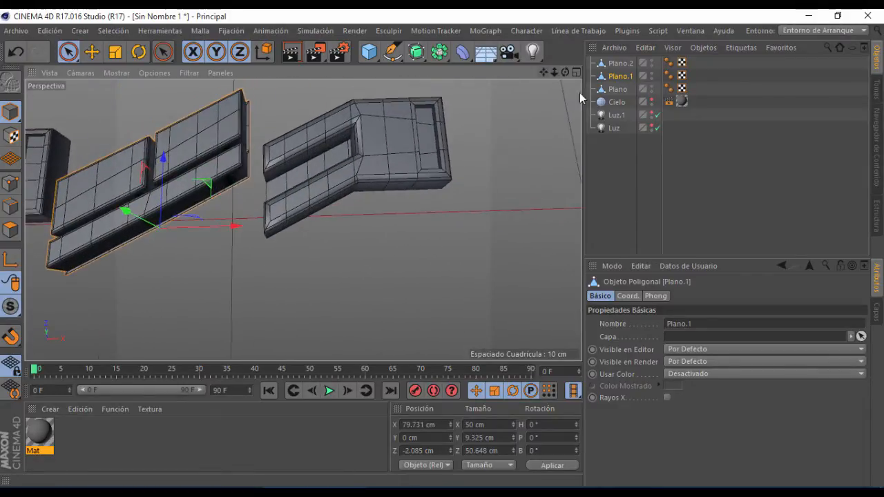
# Step: Move the third block (Plano.2) slightly along X toward the middle block, leaving nothing selected
pyautogui.click(617, 64)
pyautogui.moveTo(435, 192); pyautogui.dragTo(431, 192)
pyautogui.click(551, 127)
pyautogui.moveTo(543, 72); pyautogui.dragTo(575, 73)
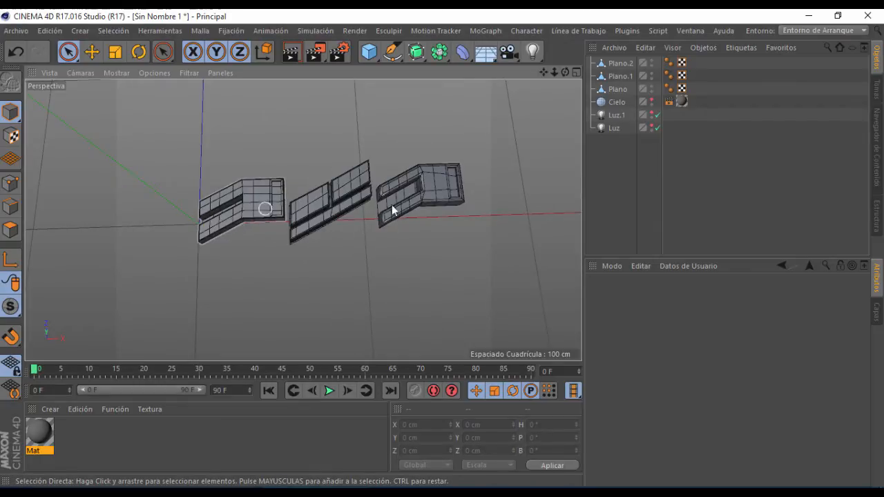
pyautogui.click(617, 96)
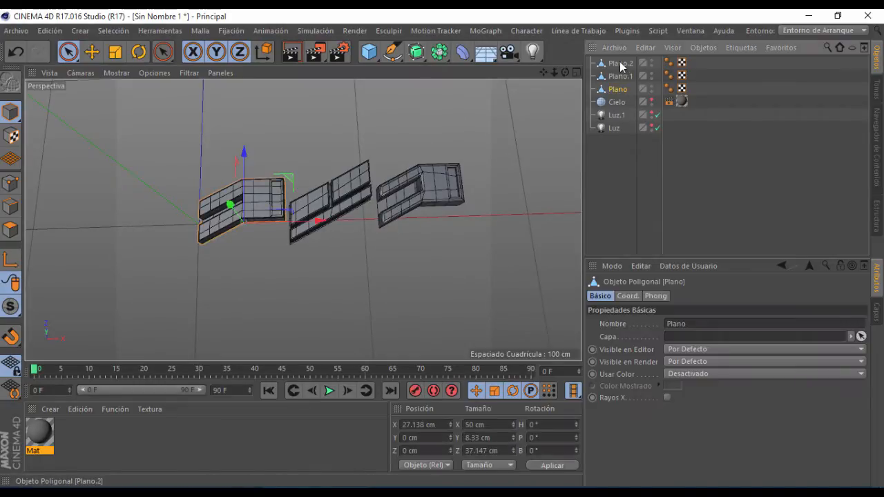
pyautogui.keyDown('shift'); pyautogui.click(620, 63); pyautogui.keyUp('shift')
pyautogui.keyDown('ctrl'); pyautogui.moveTo(336, 156); pyautogui.dragTo(327, 102); pyautogui.keyUp('ctrl')
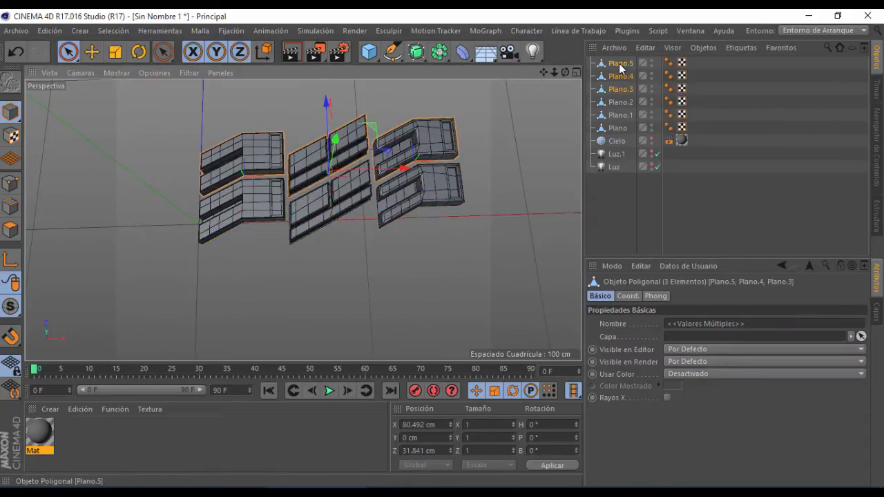
pyautogui.press('Delete')
# Step: Merge the three block objects into a single polygon object with Connect and Delete (Conectar+Eliminar)
pyautogui.scroll(3, 312, 210)
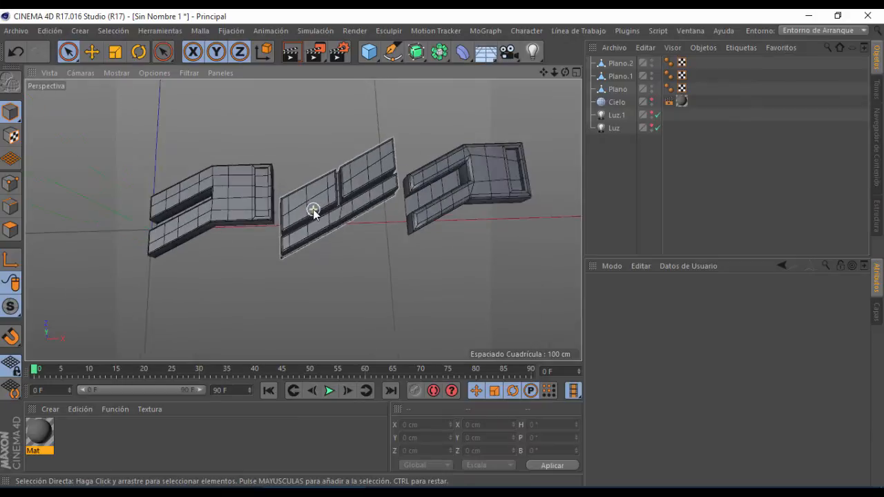
pyautogui.scroll(-4, 313, 210)
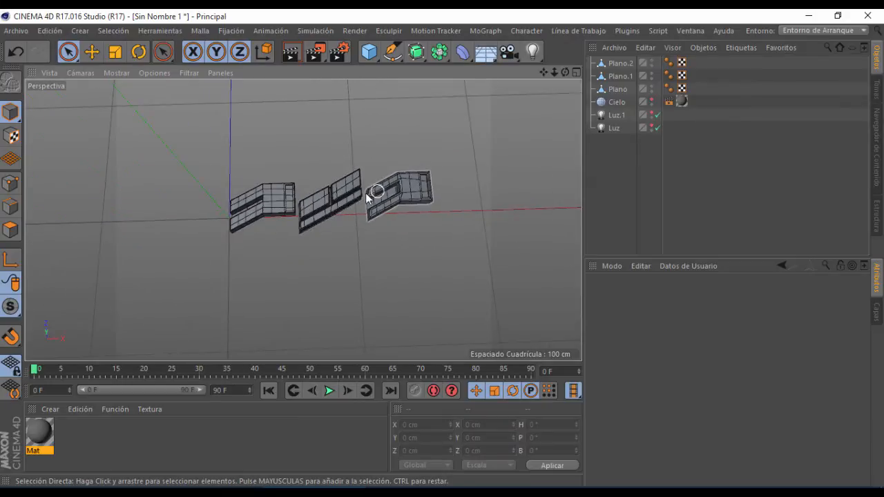
pyautogui.keyDown('alt'); pyautogui.moveTo(345, 202); pyautogui.dragTo(297, 217); pyautogui.keyUp('alt')
pyautogui.moveTo(544, 78); pyautogui.dragTo(567, 80)
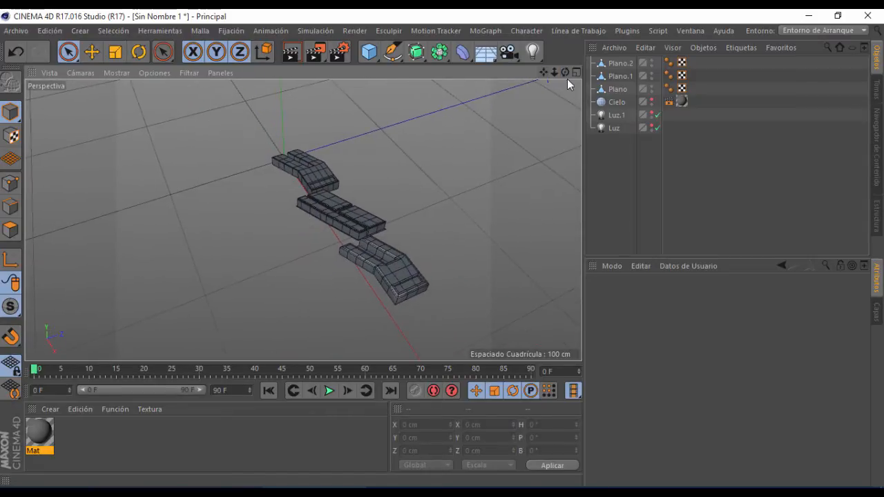
pyautogui.click(617, 64)
pyautogui.keyDown('shift'); pyautogui.click(611, 95); pyautogui.keyUp('shift')
pyautogui.rightClick(610, 95)
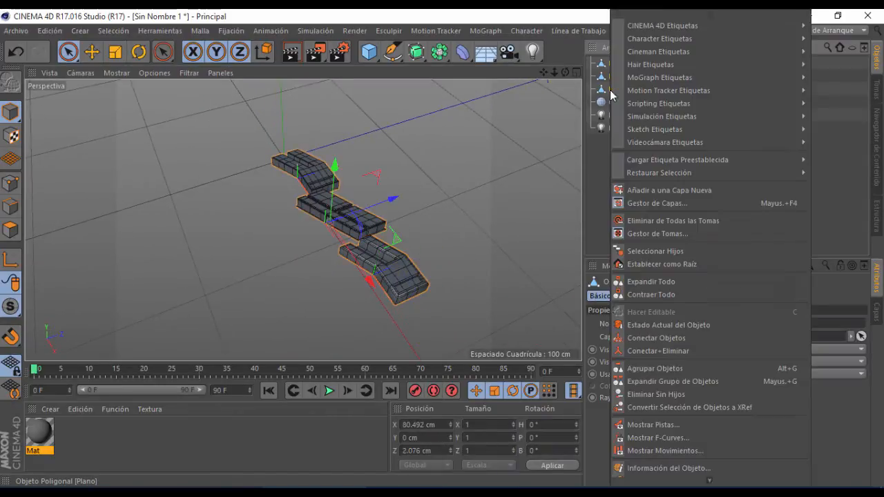
pyautogui.click(645, 352)
pyautogui.click(511, 142)
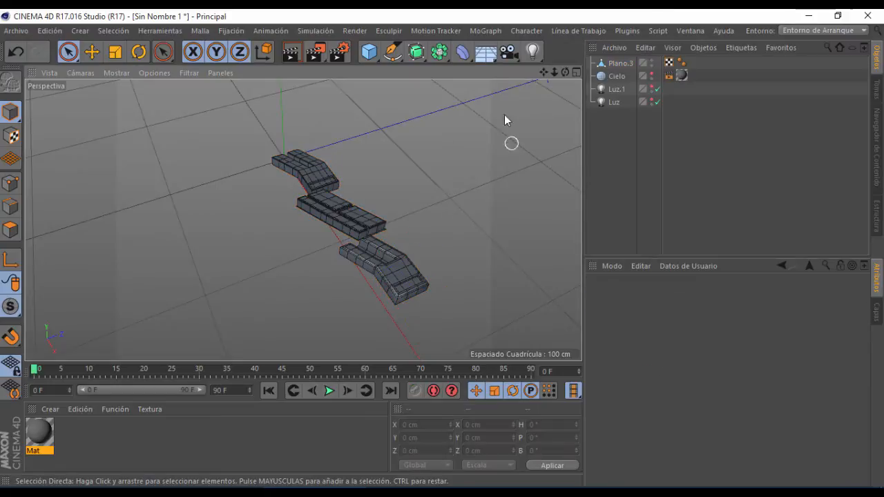
# Step: Add a MoGraph Cloner (Clonador) and make the merged block object its child
pyautogui.click(318, 168)
pyautogui.moveTo(545, 76); pyautogui.dragTo(499, 138)
pyautogui.click(540, 157)
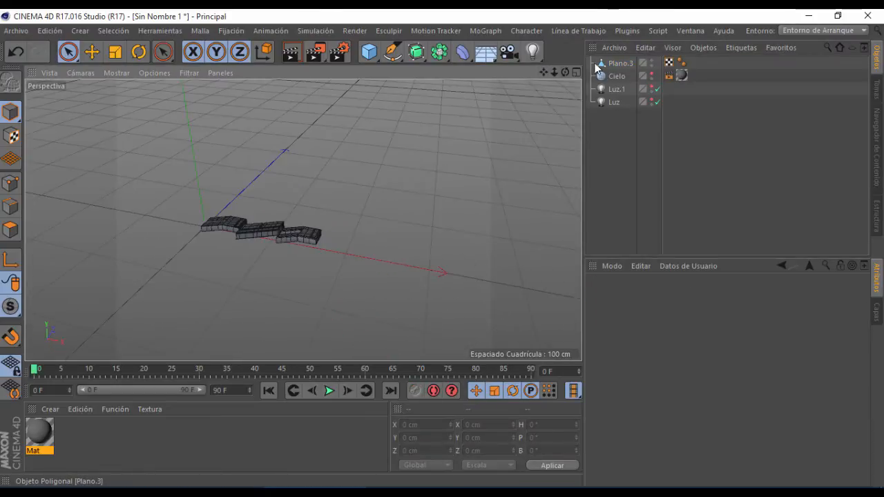
pyautogui.click(605, 64)
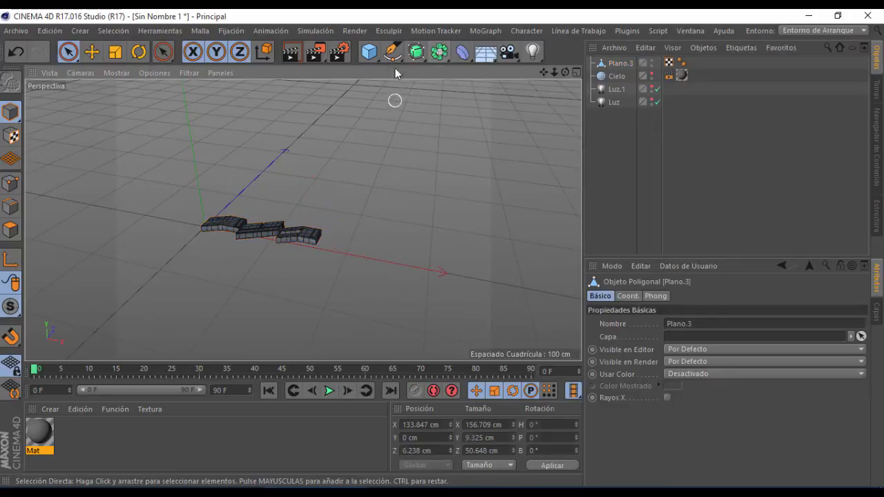
pyautogui.click(395, 99)
pyautogui.click(487, 31)
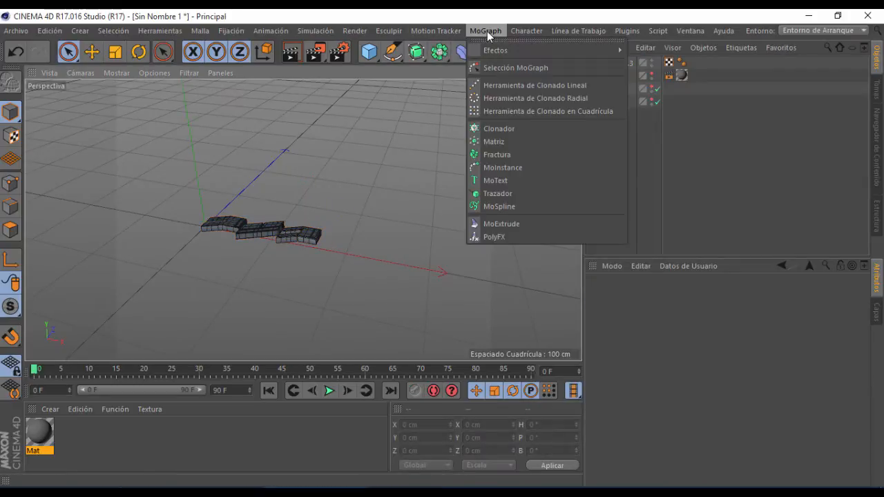
pyautogui.click(487, 129)
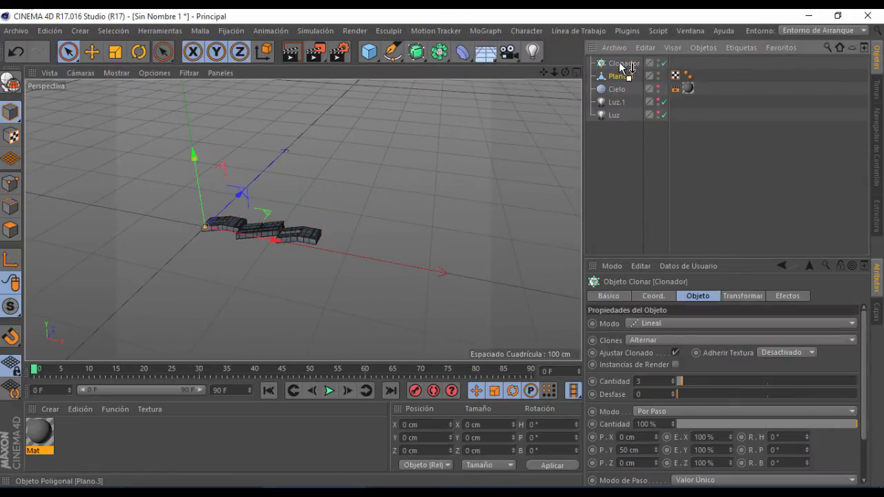
pyautogui.moveTo(620, 63); pyautogui.dragTo(620, 65)
pyautogui.click(621, 63)
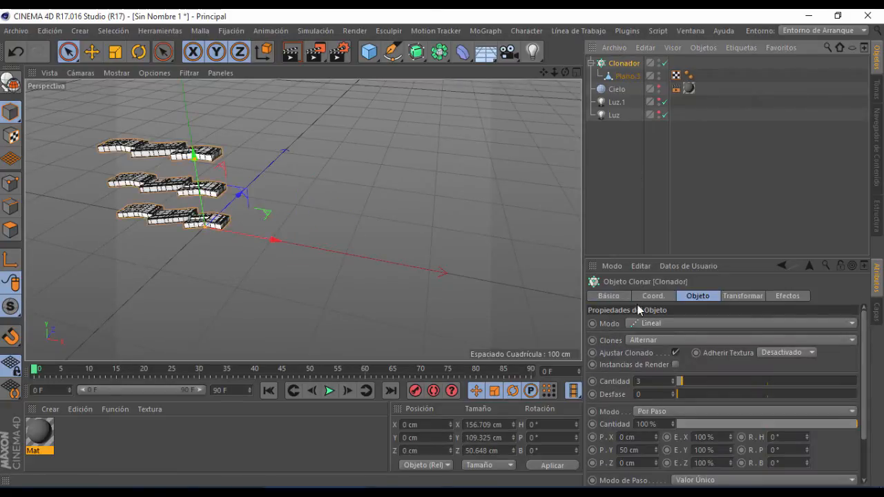
# Step: Set the cloner's mode to Radial and its plane to ZY
pyautogui.click(649, 324)
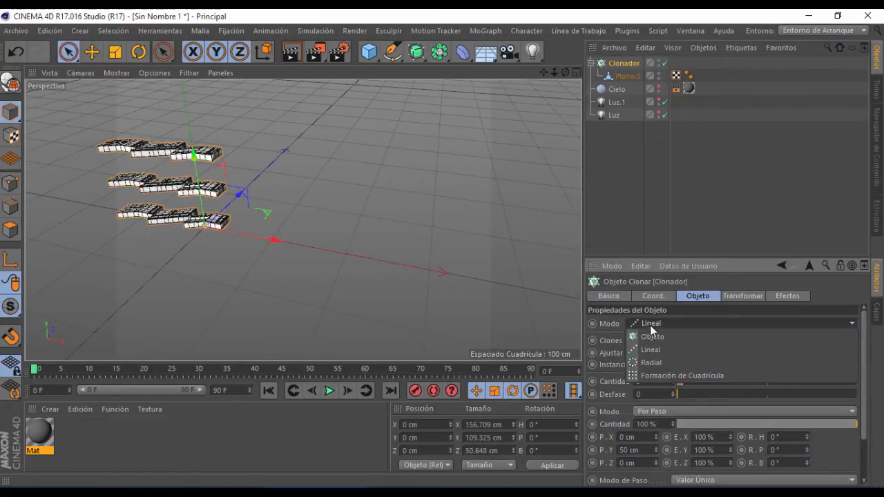
pyautogui.click(662, 362)
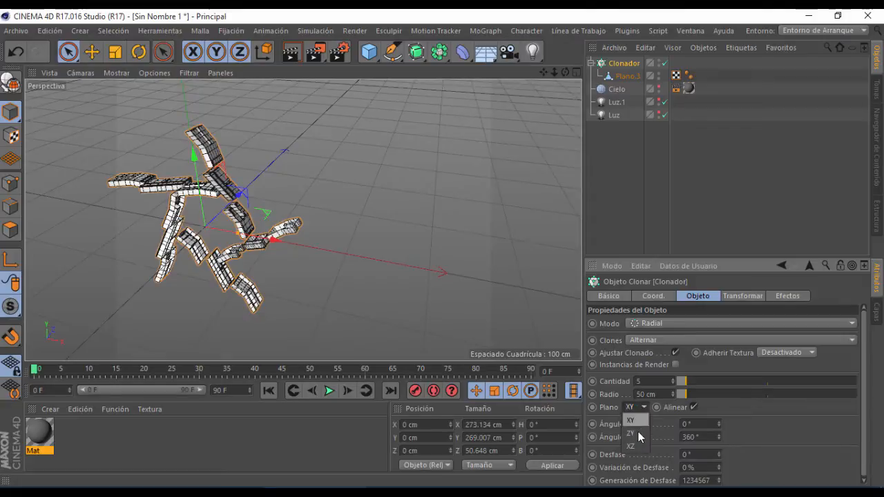
pyautogui.click(632, 433)
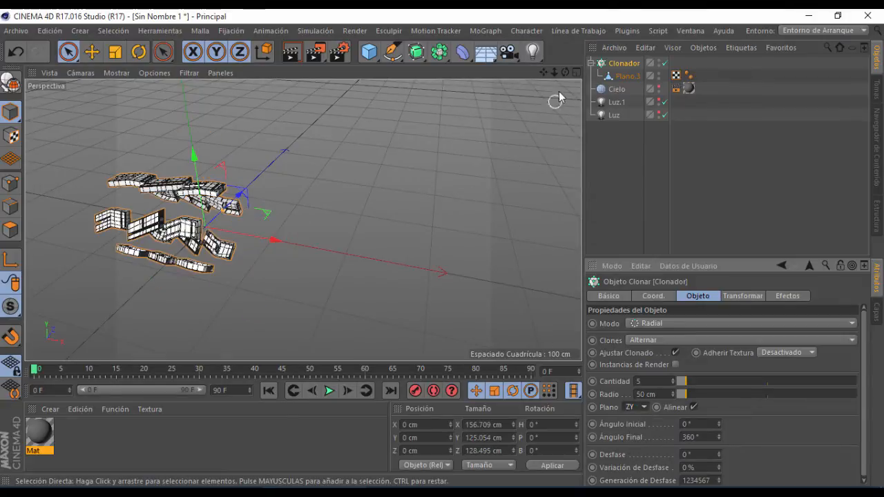
# Step: Set the radial cloner's radius to 423 cm and count to 53, with a clone Z scale of 1.4
pyautogui.moveTo(544, 73); pyautogui.dragTo(639, 69)
pyautogui.moveTo(555, 72); pyautogui.dragTo(653, 47)
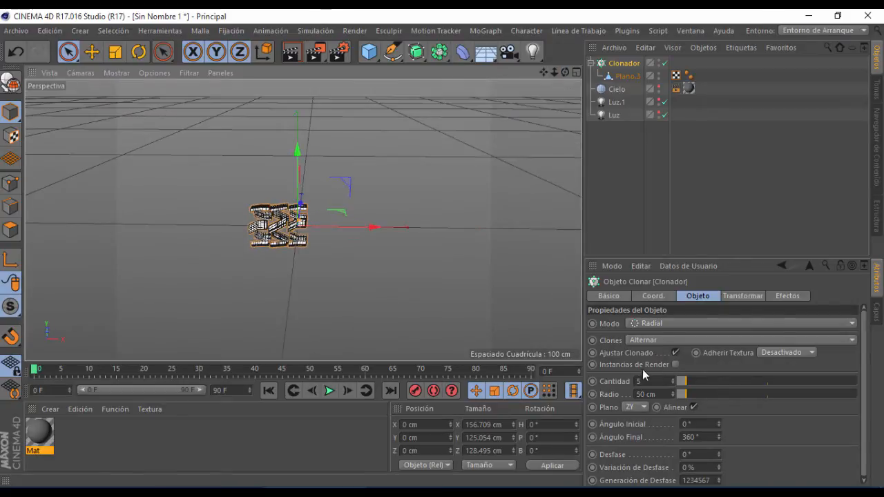
pyautogui.click(732, 395)
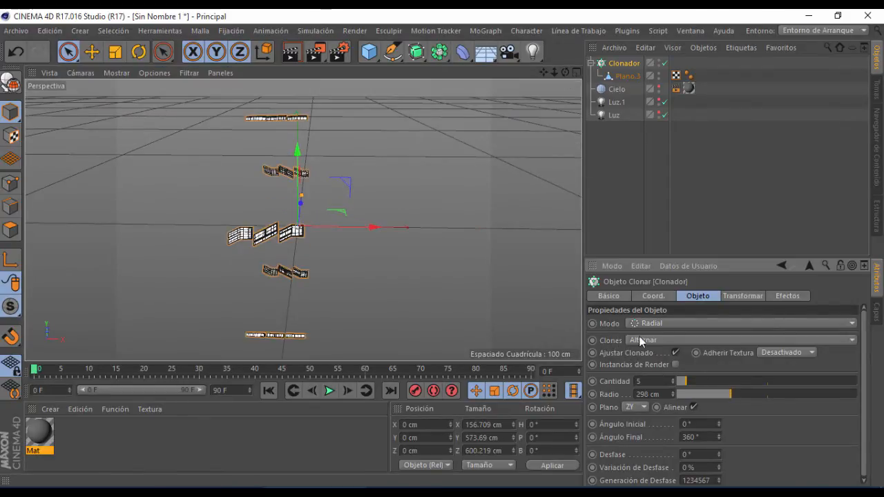
pyautogui.moveTo(719, 385); pyautogui.dragTo(774, 379)
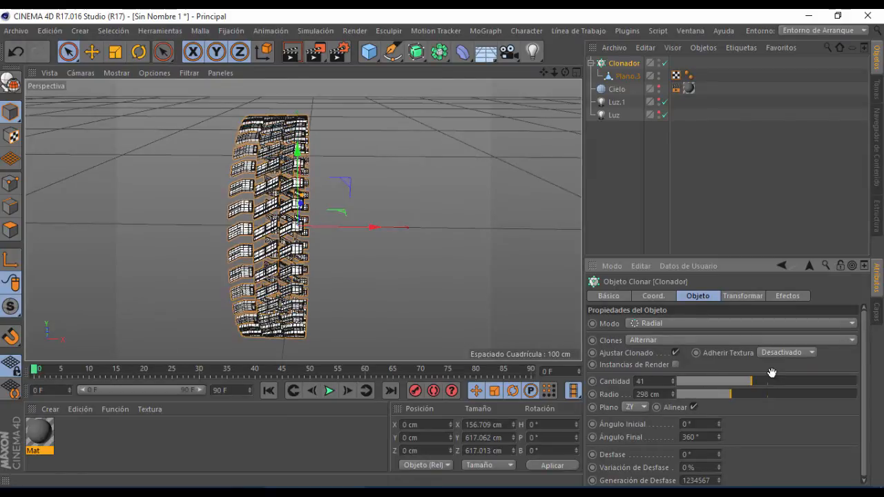
pyautogui.click(754, 396)
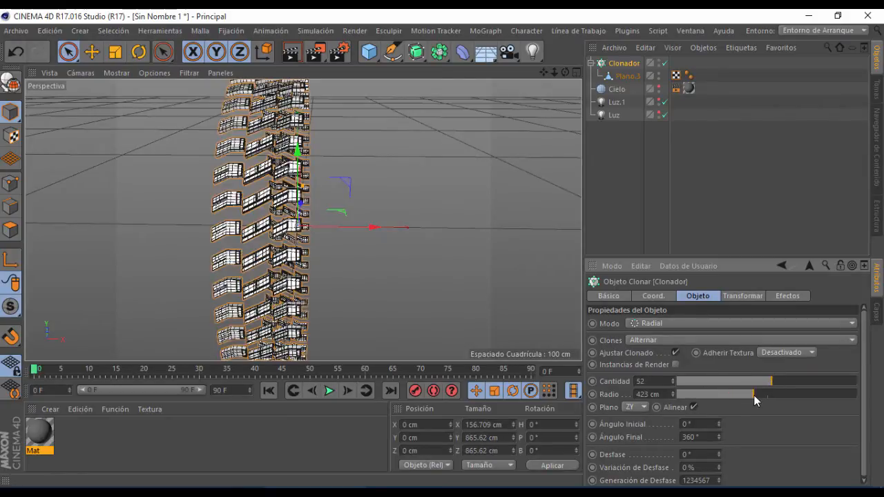
pyautogui.moveTo(772, 383)
pyautogui.mouseDown()
pyautogui.moveTo(811, 379)
pyautogui.moveTo(778, 379)
pyautogui.mouseUp()
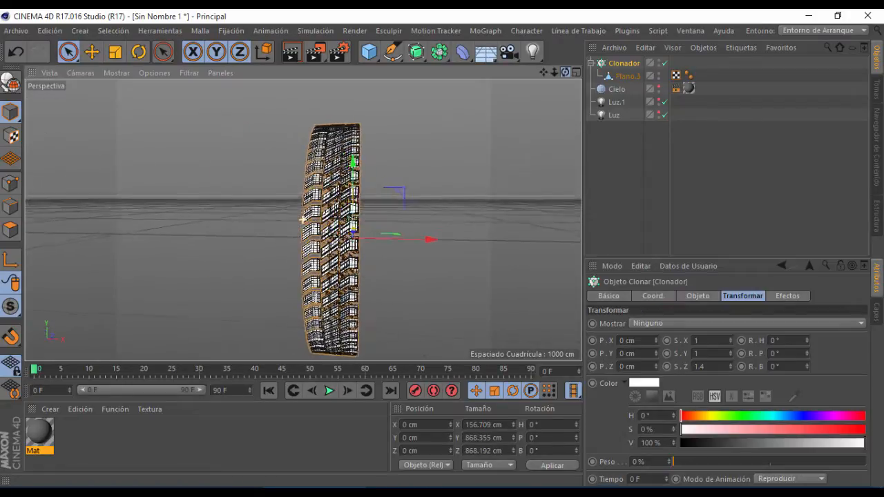
# Step: Move the cloner along X to about 188 cm and nest it under a new Symmetry (Simetría) object
pyautogui.moveTo(565, 72)
pyautogui.mouseDown()
pyautogui.moveTo(576, 82)
pyautogui.moveTo(561, 74)
pyautogui.mouseUp()
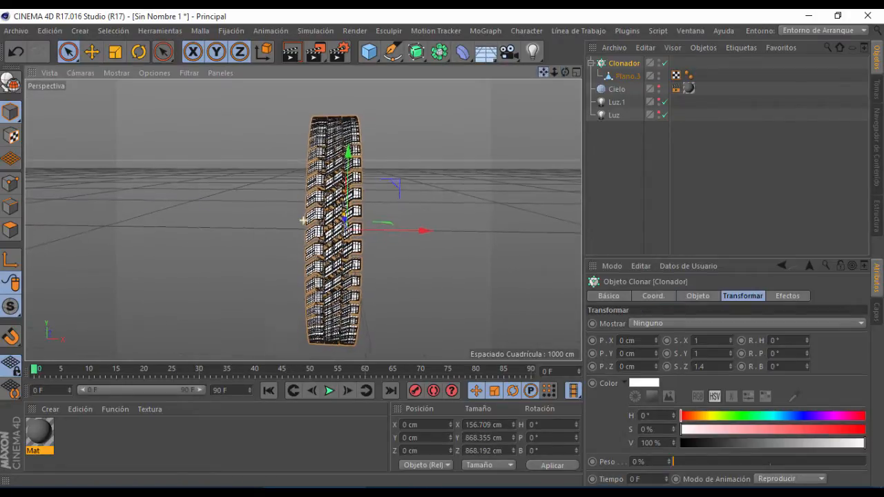
pyautogui.moveTo(425, 242); pyautogui.dragTo(494, 193)
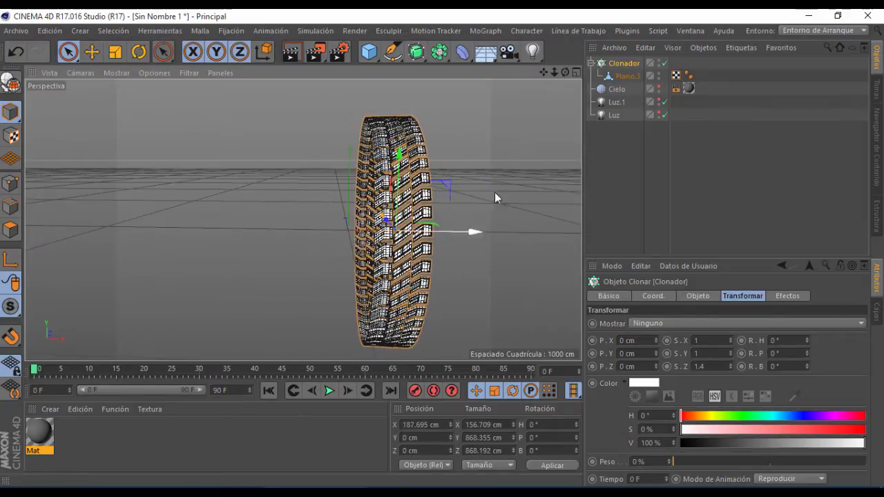
pyautogui.moveTo(543, 73)
pyautogui.mouseDown()
pyautogui.moveTo(507, 76)
pyautogui.moveTo(557, 76)
pyautogui.mouseUp()
pyautogui.moveTo(439, 52); pyautogui.dragTo(580, 116)
pyautogui.moveTo(616, 76); pyautogui.dragTo(621, 67)
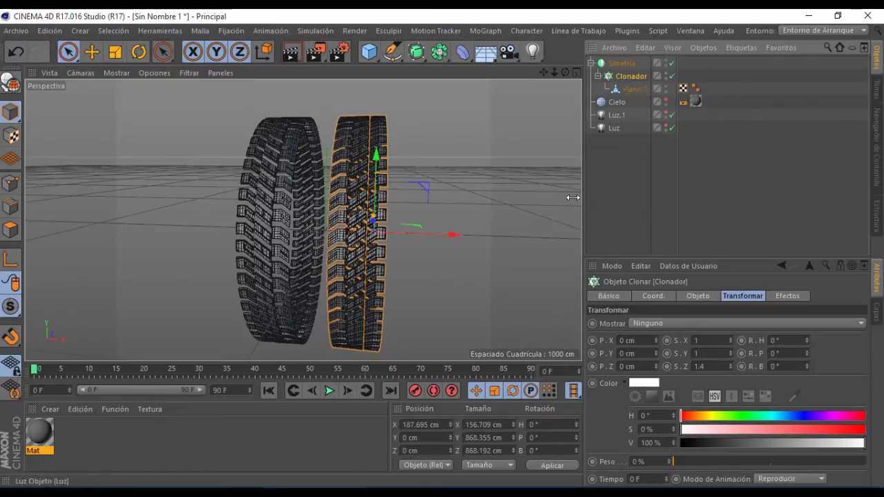
# Step: Shift the cloner along X to about 133.2 cm so the two mirrored tread halves meet at the centre
pyautogui.moveTo(455, 234); pyautogui.dragTo(441, 232)
pyautogui.scroll(5, 336, 232)
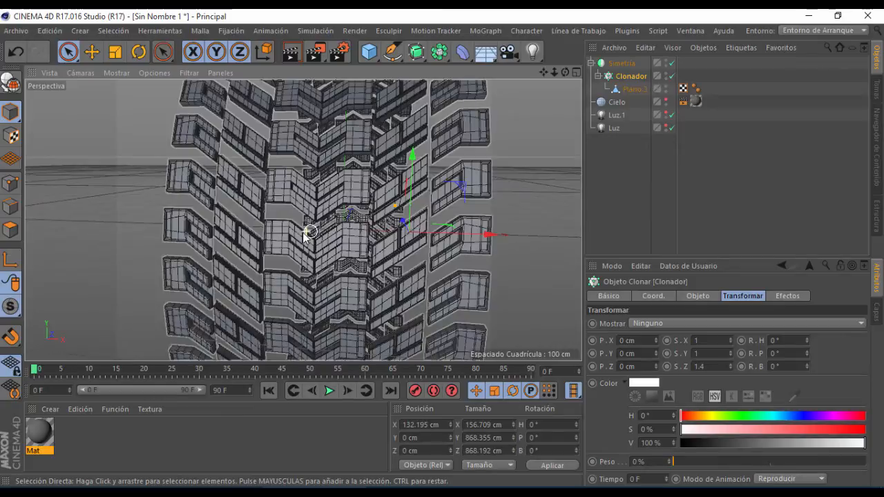
pyautogui.moveTo(501, 240); pyautogui.dragTo(502, 242)
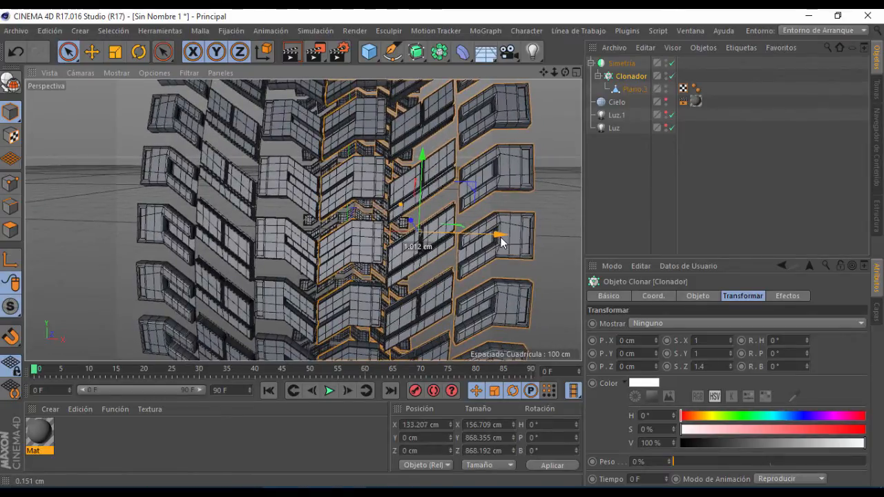
pyautogui.moveTo(554, 72); pyautogui.dragTo(449, 72)
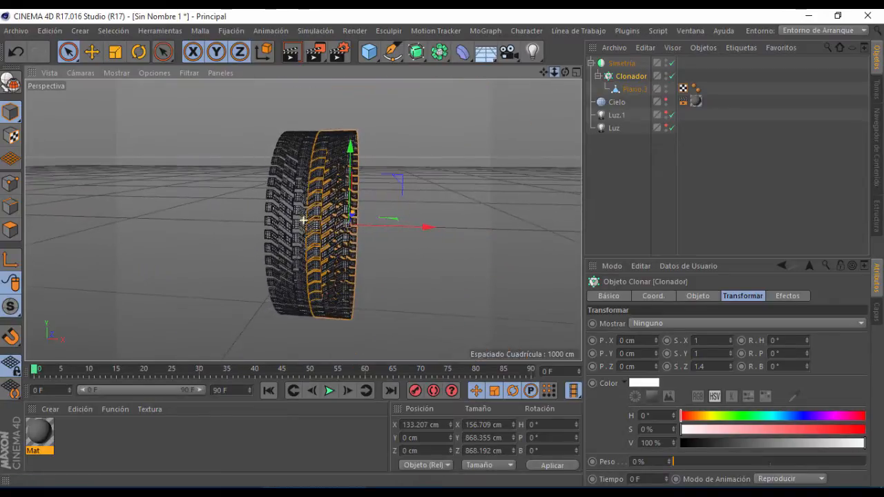
pyautogui.moveTo(565, 73); pyautogui.dragTo(532, 73)
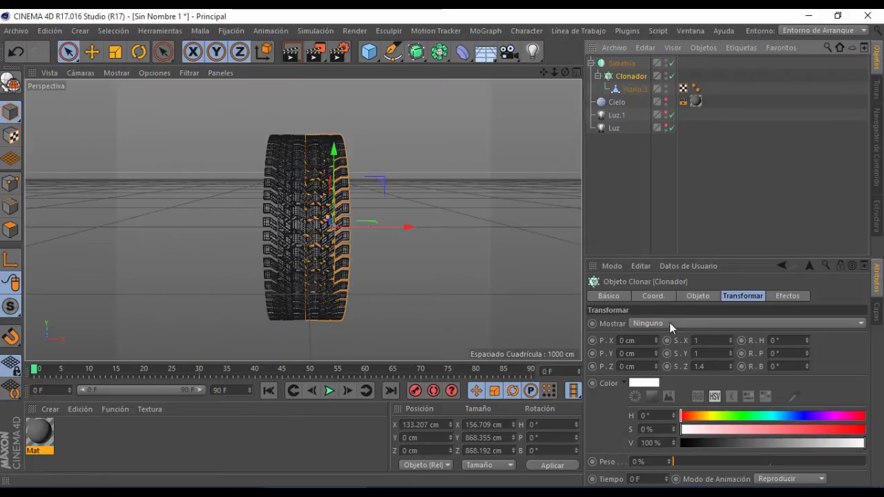
# Step: Increase the radial cloner's radius to 491 cm
pyautogui.click(693, 294)
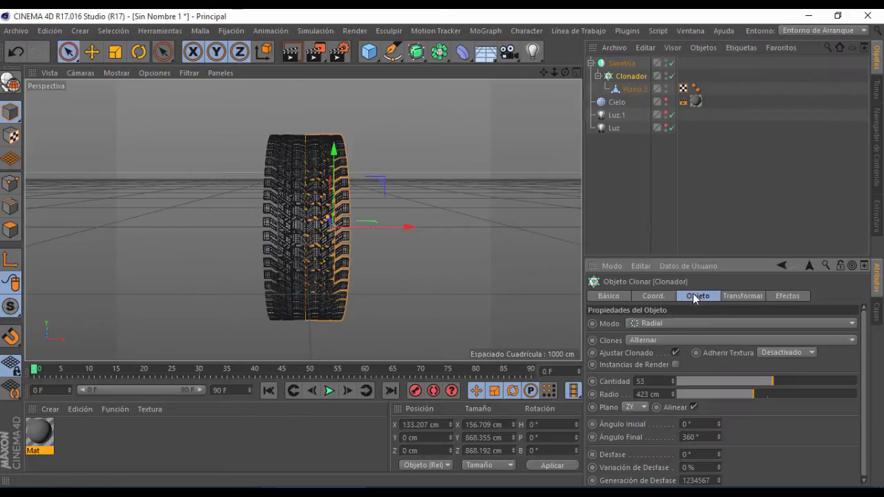
pyautogui.click(767, 395)
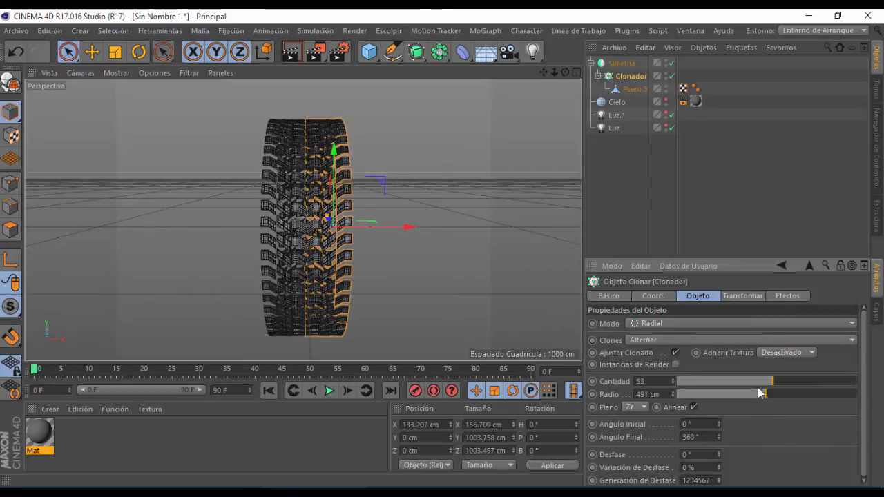
pyautogui.moveTo(565, 72)
pyautogui.mouseDown()
pyautogui.moveTo(525, 80)
pyautogui.moveTo(565, 72)
pyautogui.mouseUp()
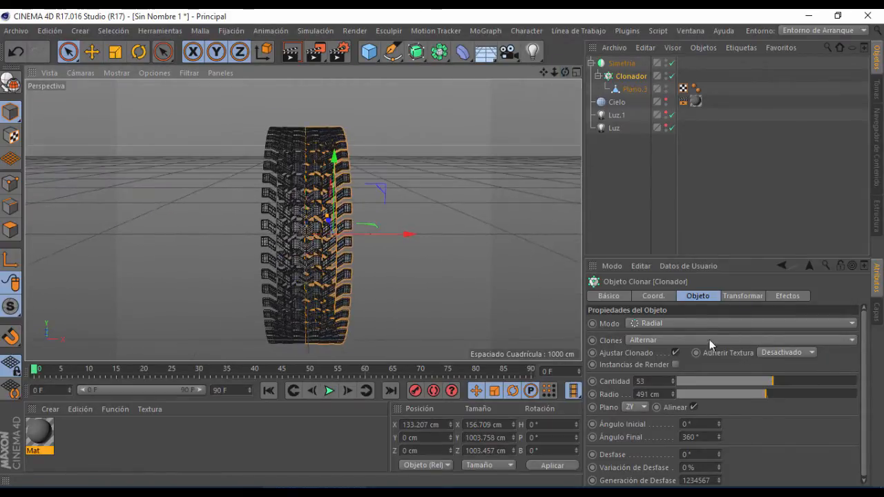
# Step: Increase the radial cloner's radius to 520 cm and raise its clone count to 74
pyautogui.click(772, 395)
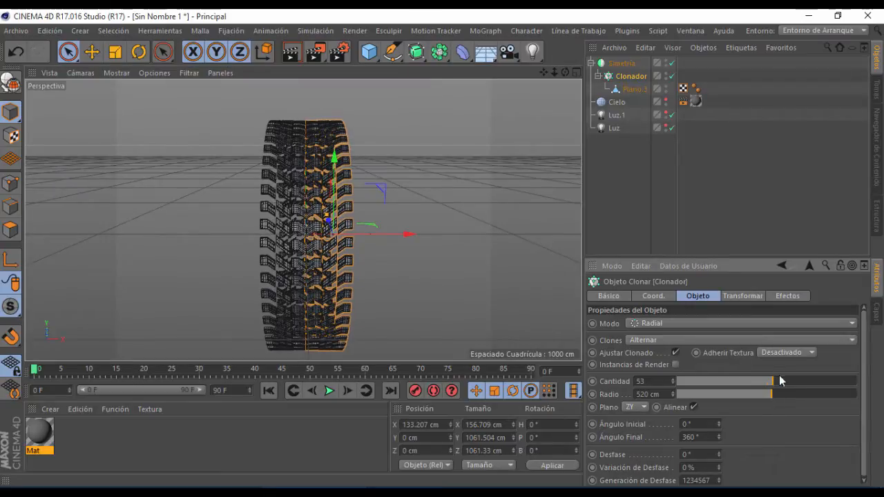
pyautogui.moveTo(782, 387); pyautogui.dragTo(799, 387)
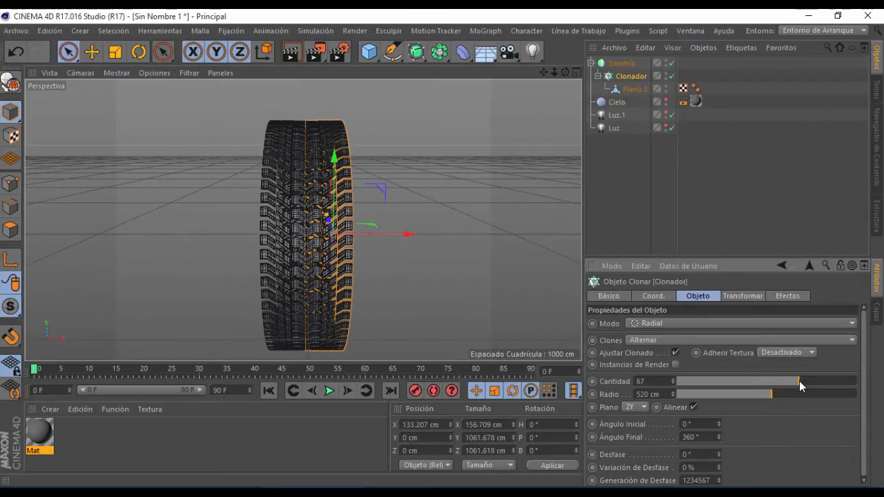
pyautogui.moveTo(565, 72); pyautogui.dragTo(511, 87)
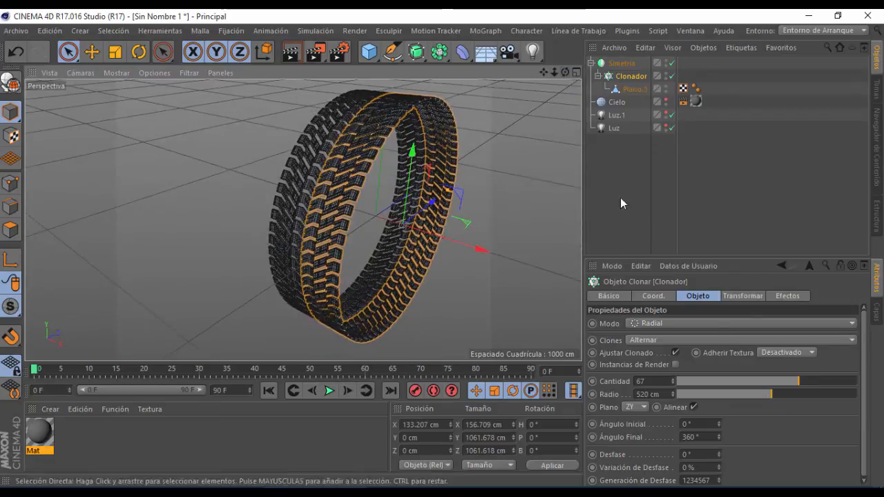
pyautogui.moveTo(800, 382); pyautogui.dragTo(805, 383)
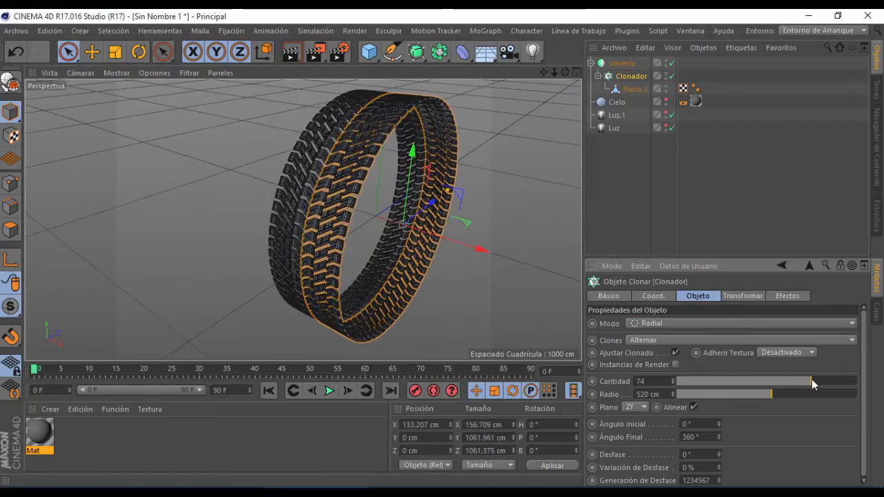
# Step: Raise the radial cloner's count to 85 so the gaps between neighbouring tread blocks close up
pyautogui.scroll(10, 311, 184)
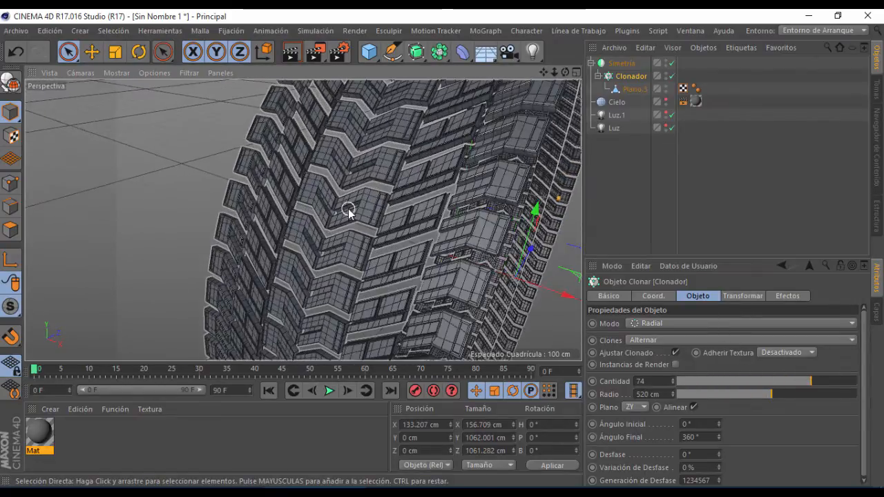
pyautogui.scroll(3, 349, 212)
pyautogui.click(674, 379)
pyautogui.click(673, 379)
pyautogui.click(674, 379)
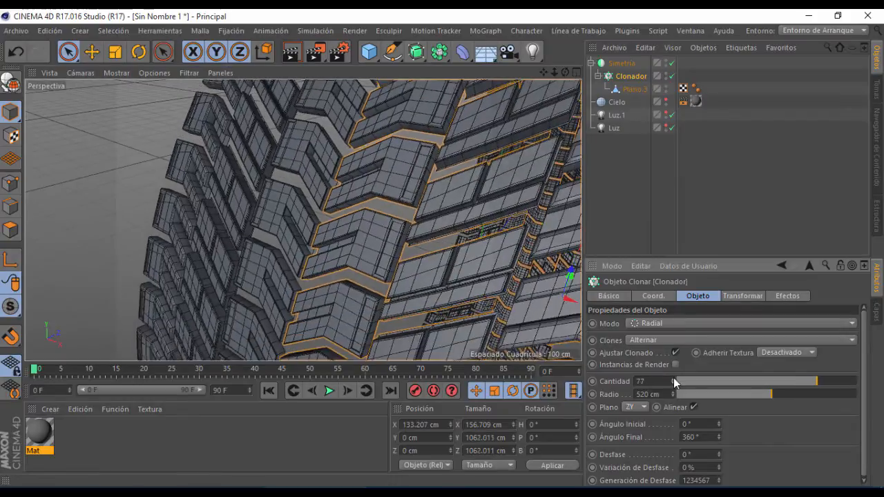
pyautogui.click(673, 379)
pyautogui.click(673, 379)
pyautogui.click(673, 379)
pyautogui.click(674, 379)
pyautogui.click(674, 380)
pyautogui.click(674, 380)
pyautogui.click(674, 379)
pyautogui.scroll(-10, 304, 220)
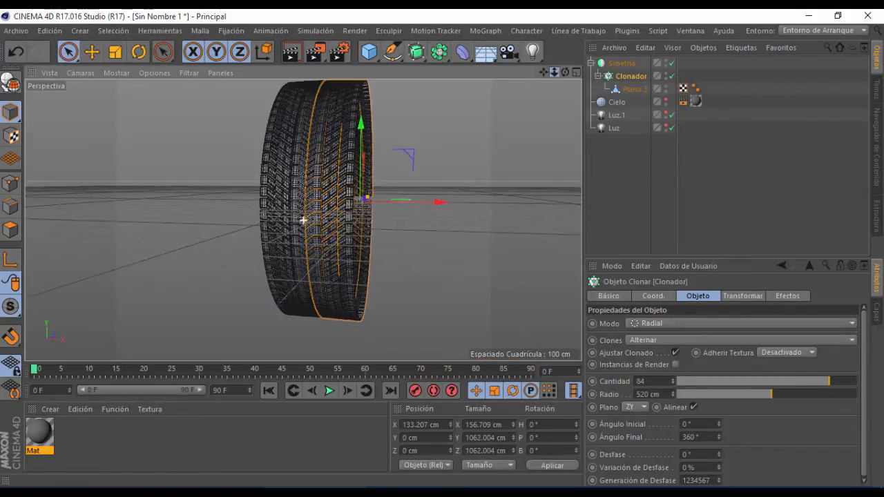
pyautogui.scroll(-2, 303, 220)
pyautogui.doubleClick(650, 382)
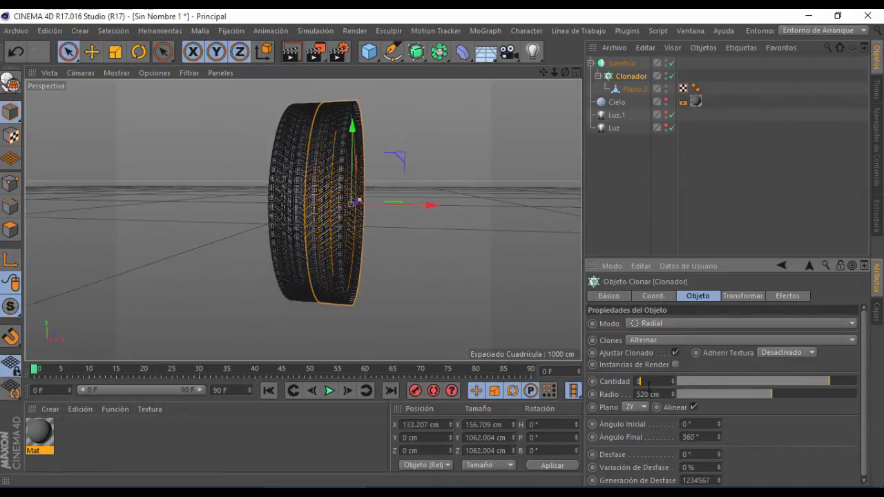
# Step: Disable the Symmetry (Simetría) object and move the cloner out of it to the root of the object hierarchy
pyautogui.moveTo(566, 73); pyautogui.dragTo(716, 77)
pyautogui.click(672, 63)
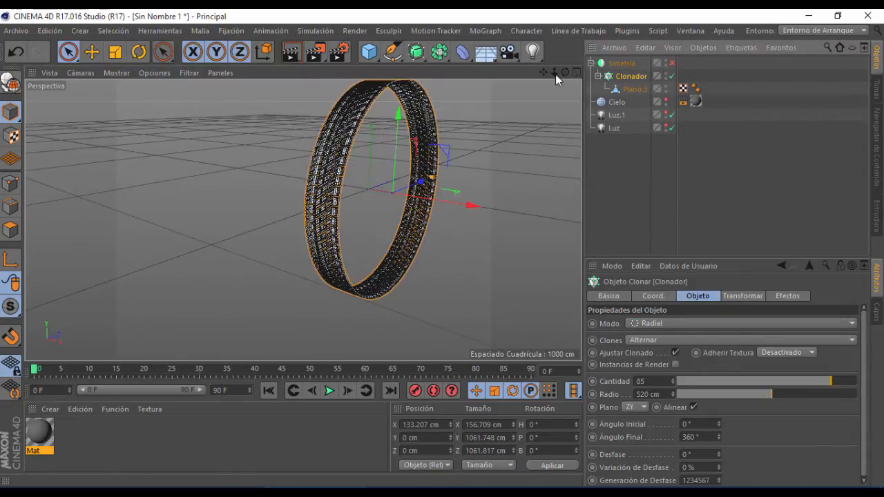
pyautogui.moveTo(544, 72); pyautogui.dragTo(504, 87)
pyautogui.moveTo(631, 76); pyautogui.dragTo(624, 140)
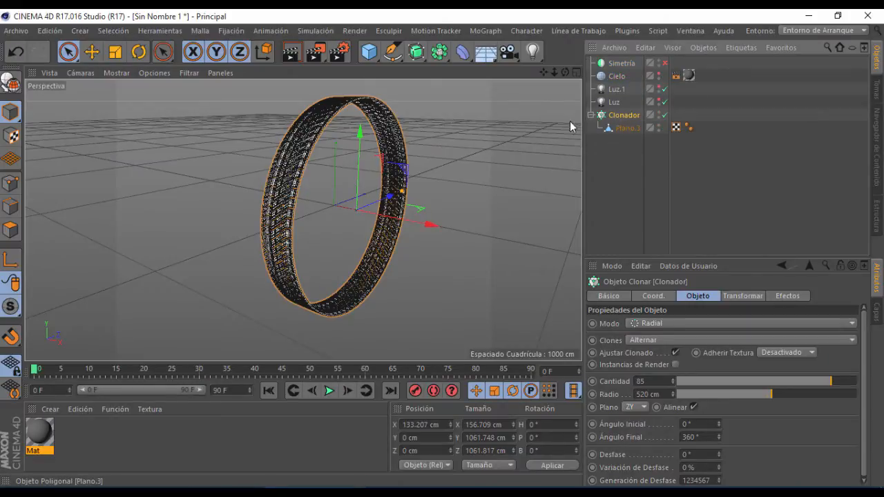
# Step: Switch the cloner to Linear (Lineal) mode with a per-step position offset of 0 cm in Y and 50 cm in Z
pyautogui.click(663, 324)
pyautogui.click(656, 347)
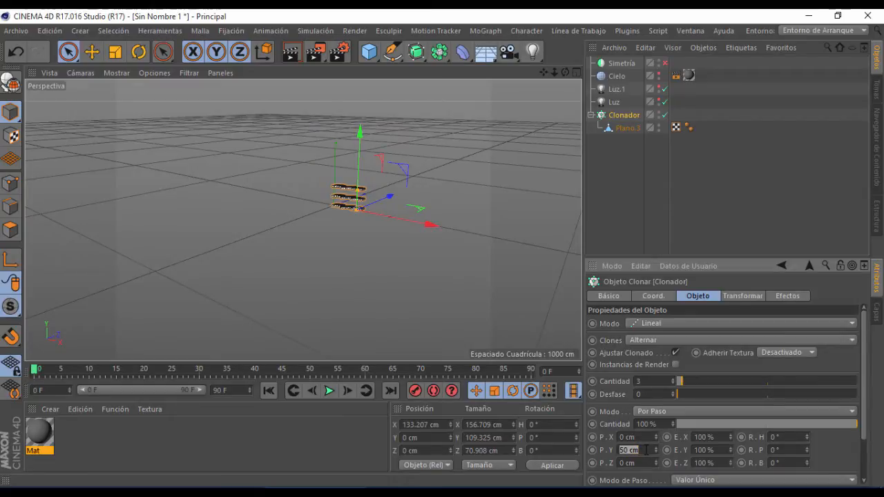
pyautogui.scroll(5, 413, 212)
pyautogui.scroll(5, 245, 206)
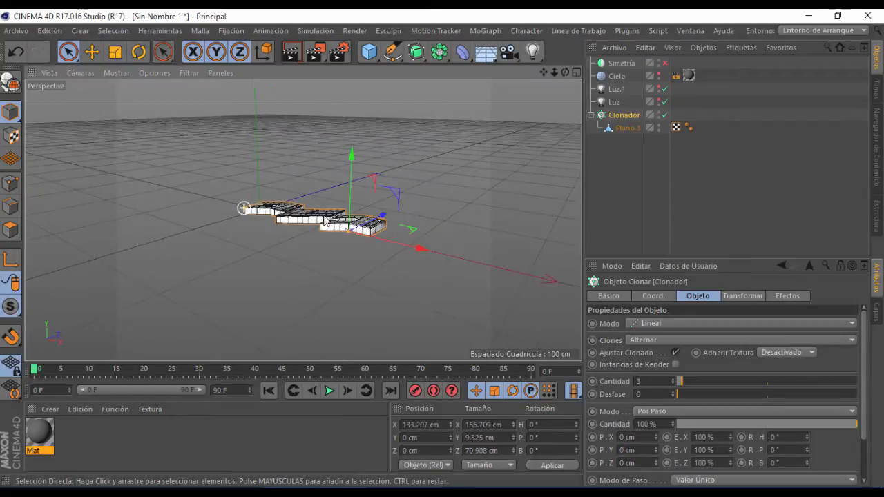
pyautogui.moveTo(543, 72); pyautogui.dragTo(432, 115)
pyautogui.click(627, 463)
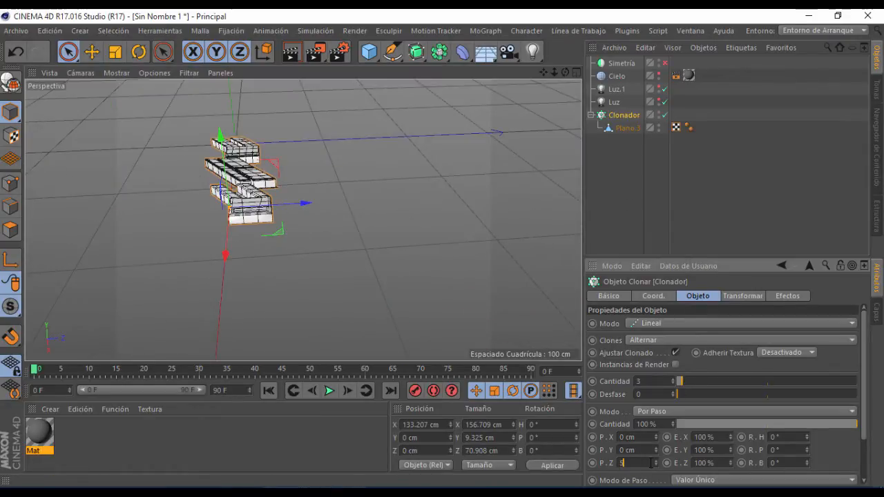
pyautogui.press('Return')
pyautogui.scroll(5, 446, 333)
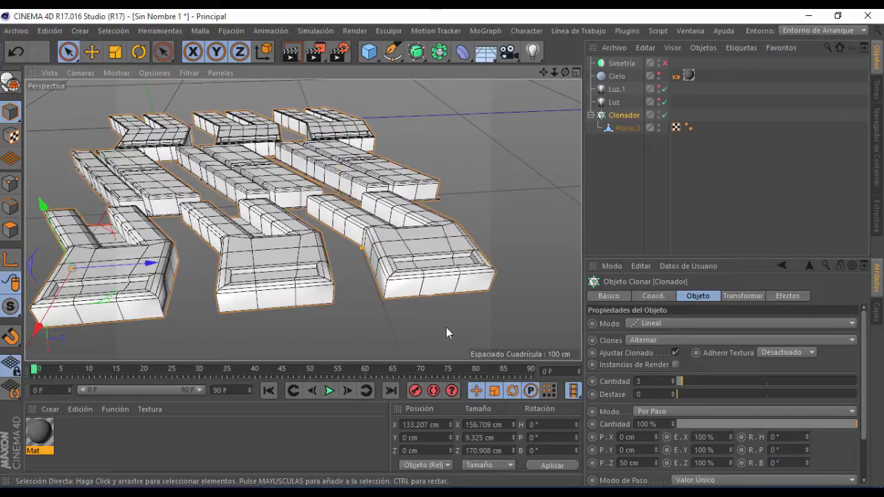
# Step: Reduce the linear cloner's Z position offset to 42 cm to bring the tread blocks closer together
pyautogui.click(656, 466)
pyautogui.click(657, 467)
pyautogui.click(657, 467)
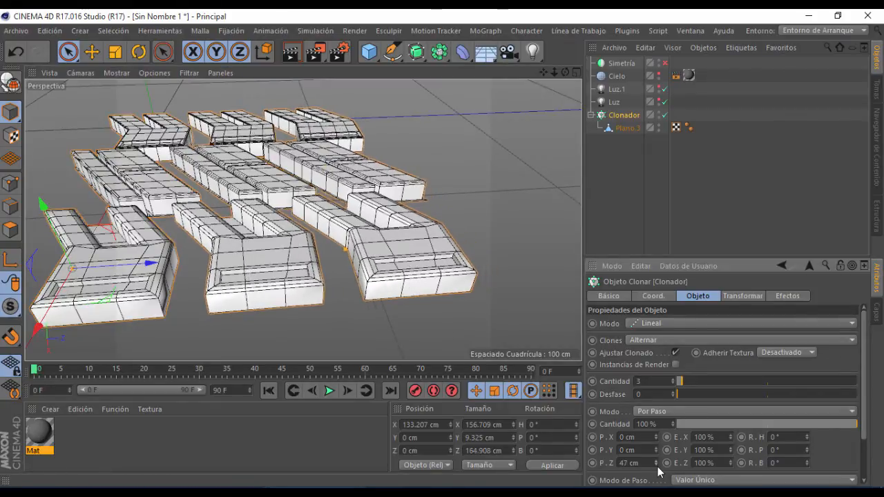
pyautogui.click(658, 468)
pyautogui.click(658, 467)
pyautogui.click(658, 467)
pyautogui.click(657, 467)
pyautogui.click(658, 467)
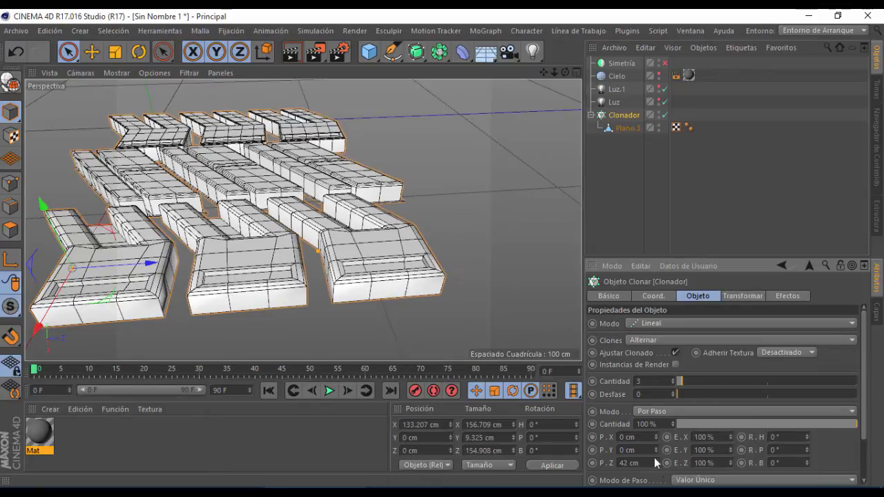
# Step: Set the linear cloner's count to 85 to form a long, straight tread strip
pyautogui.scroll(-5, 541, 262)
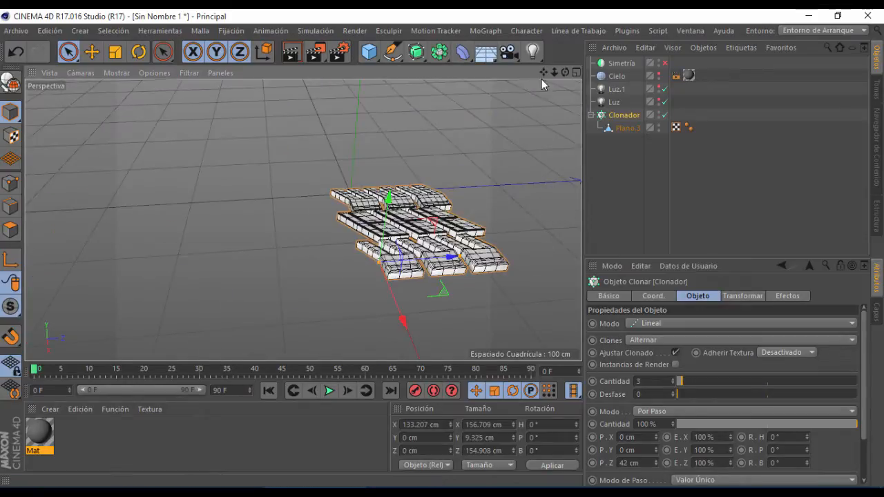
pyautogui.moveTo(545, 72); pyautogui.dragTo(436, 45)
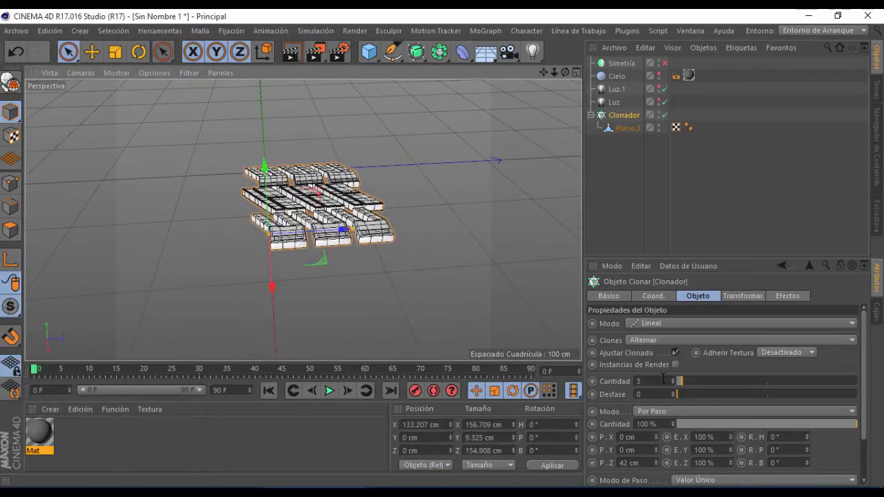
pyautogui.click(664, 381)
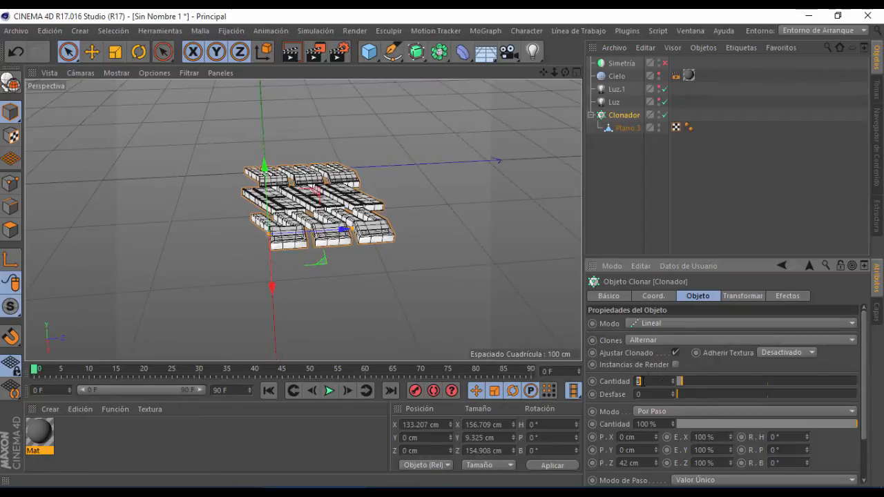
pyautogui.press('Return')
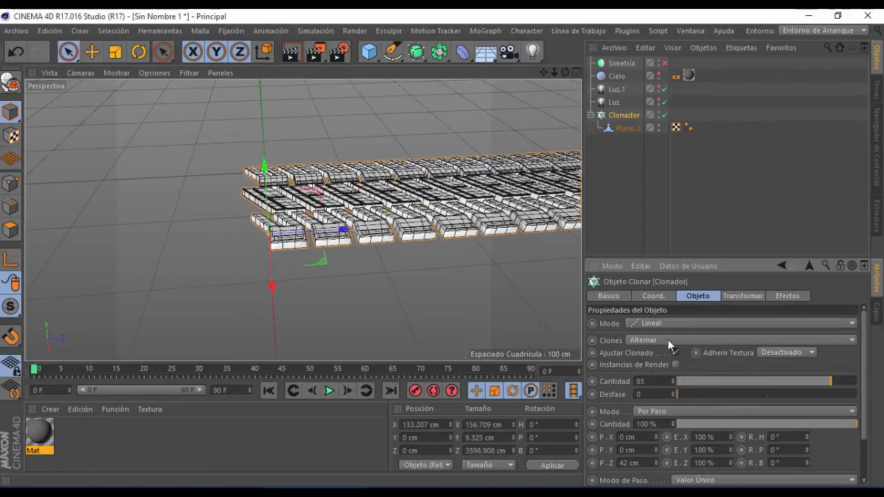
pyautogui.scroll(-7, 424, 154)
pyautogui.moveTo(543, 72)
pyautogui.mouseDown()
pyautogui.moveTo(446, 118)
pyautogui.moveTo(201, 141)
pyautogui.moveTo(103, 121)
pyautogui.moveTo(324, 155)
pyautogui.moveTo(388, 138)
pyautogui.mouseUp()
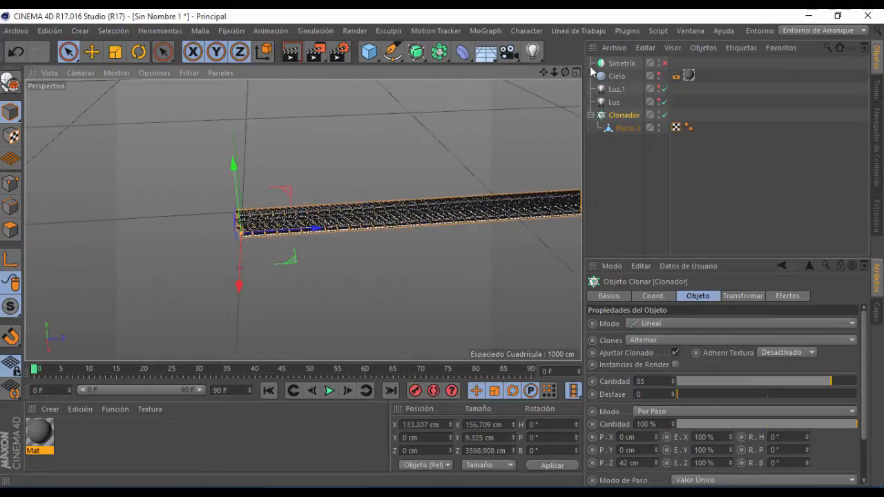
# Step: Hide the original cloner in the viewport and duplicate it, keeping only the copy visible
pyautogui.click(591, 115)
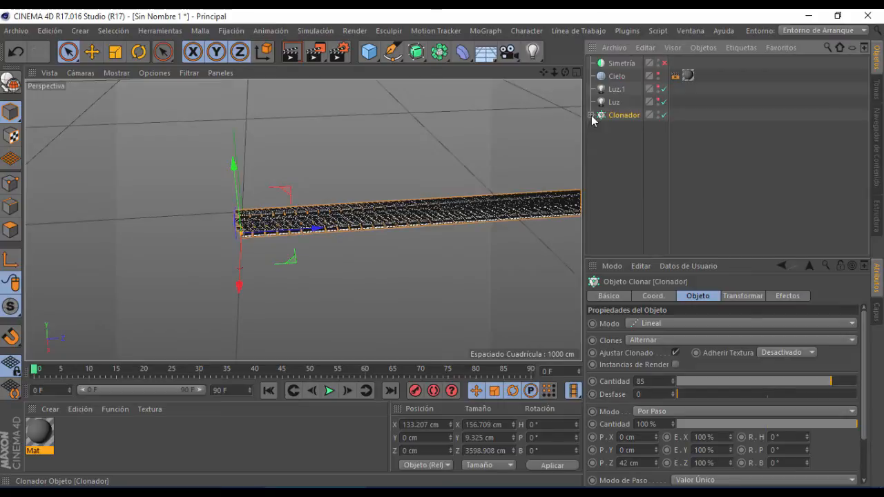
pyautogui.click(658, 113)
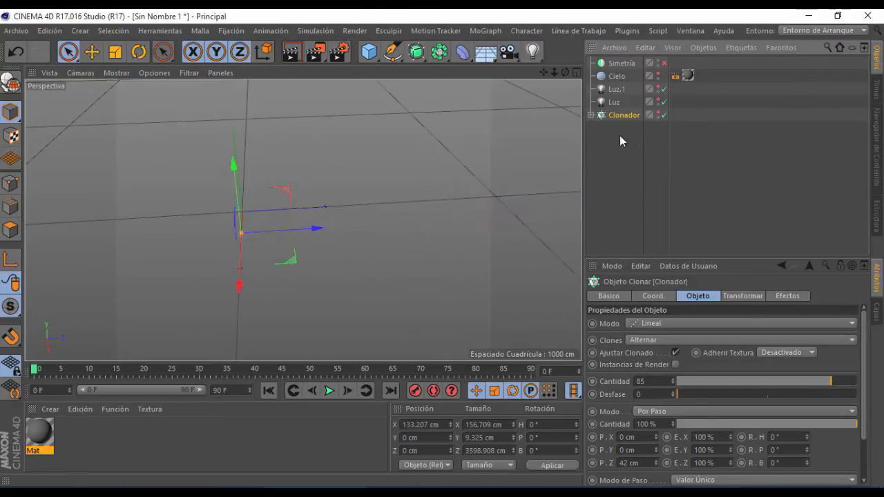
pyautogui.keyDown('ctrl'); pyautogui.moveTo(624, 114); pyautogui.dragTo(617, 135); pyautogui.keyUp('ctrl')
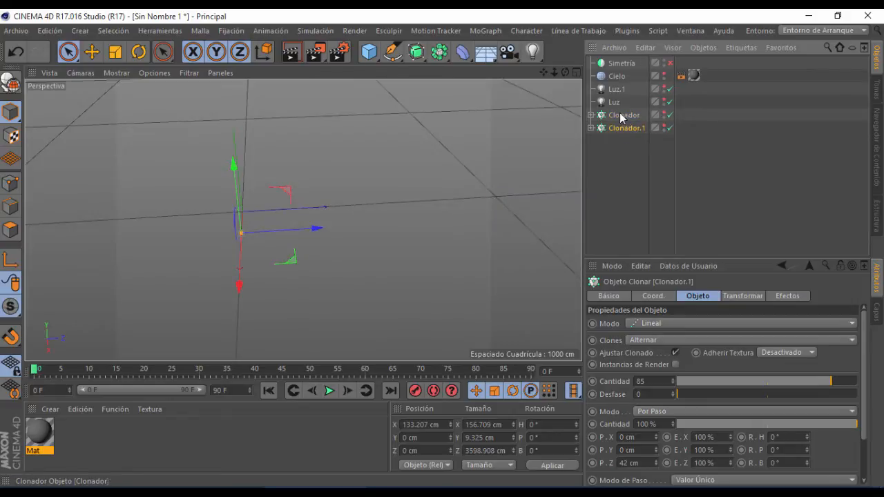
pyautogui.click(665, 125)
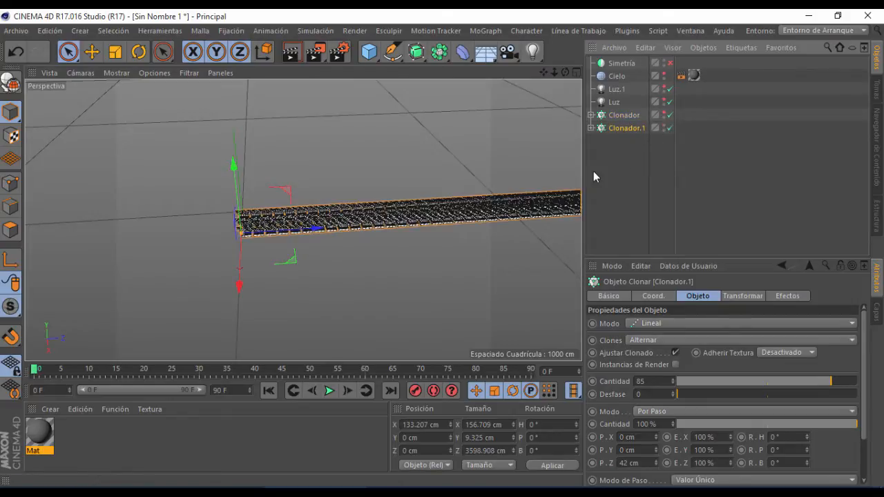
pyautogui.moveTo(542, 73); pyautogui.dragTo(553, 97)
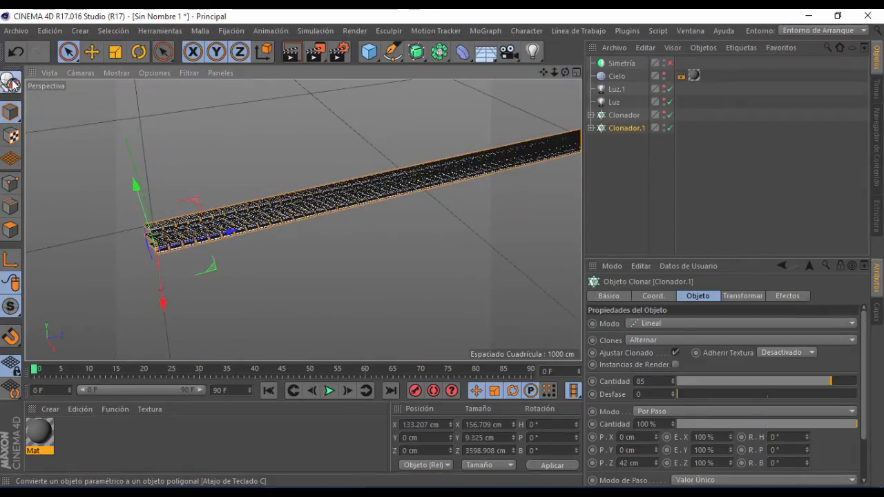
# Step: Make the cloner copy editable and merge all its pieces, Plano.3 0 through Plano.3 84, with Connect + Delete (Conectar+Eliminar)
pyautogui.click(11, 81)
pyautogui.click(590, 129)
pyautogui.click(631, 146)
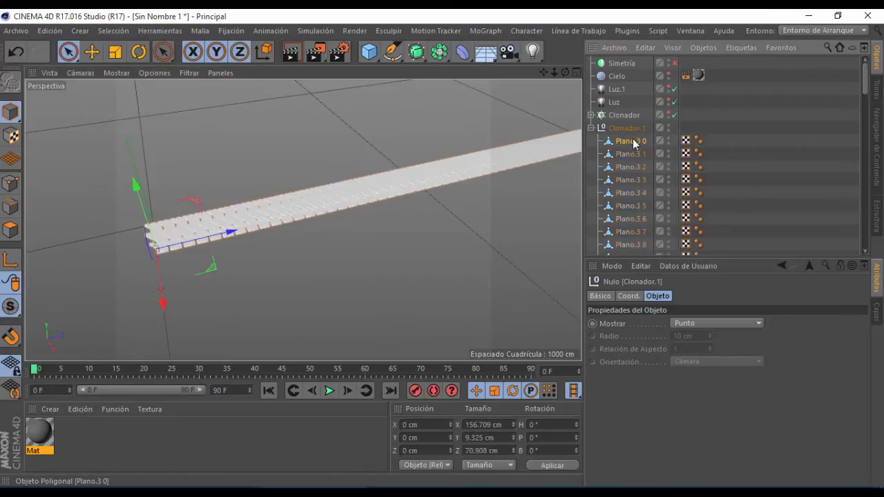
pyautogui.scroll(-15, 664, 159)
pyautogui.scroll(-2, 664, 160)
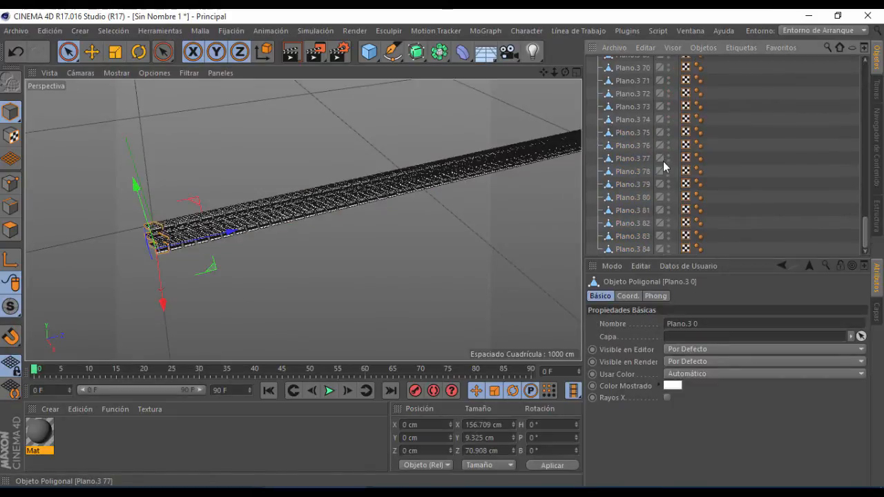
pyautogui.keyDown('shift'); pyautogui.click(628, 248); pyautogui.keyUp('shift')
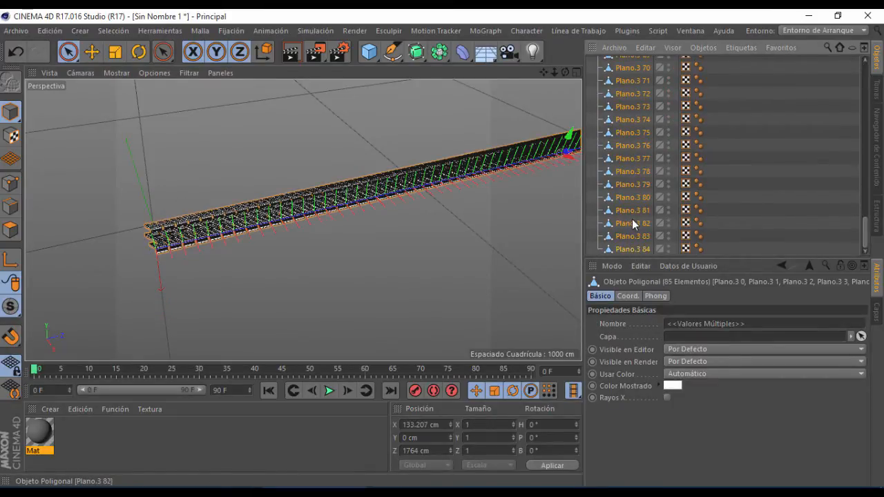
pyautogui.rightClick(633, 225)
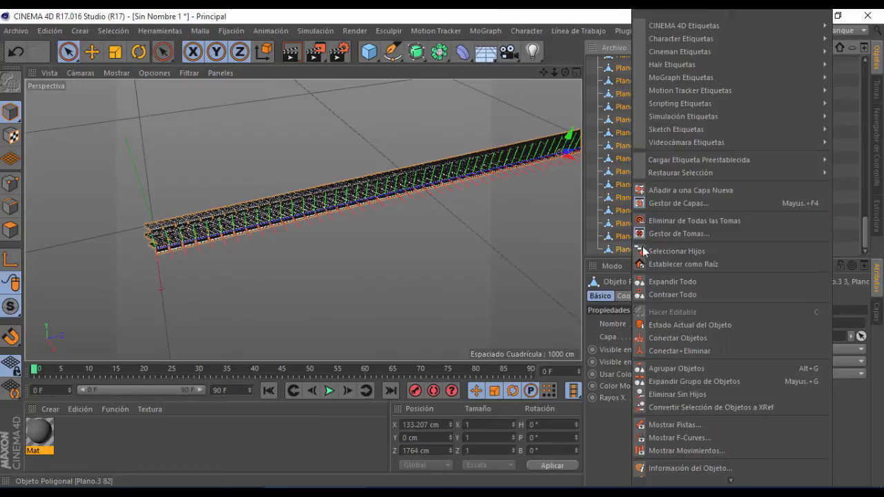
pyautogui.click(673, 350)
# Step: Take the merged mesh out of the Clonador.1 null, delete that null and rename the mesh Patron
pyautogui.moveTo(637, 146)
pyautogui.mouseDown()
pyautogui.moveTo(638, 162)
pyautogui.moveTo(626, 159)
pyautogui.mouseUp()
pyautogui.click(624, 127)
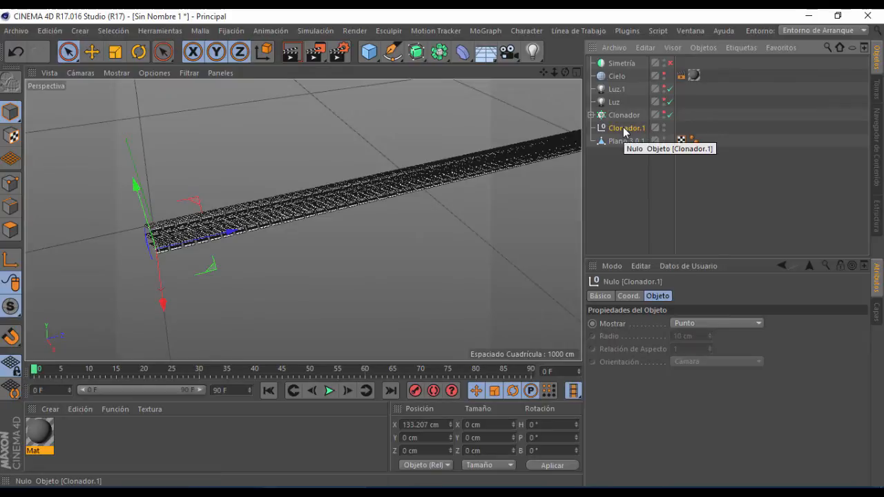
pyautogui.press('Delete')
pyautogui.click(617, 129)
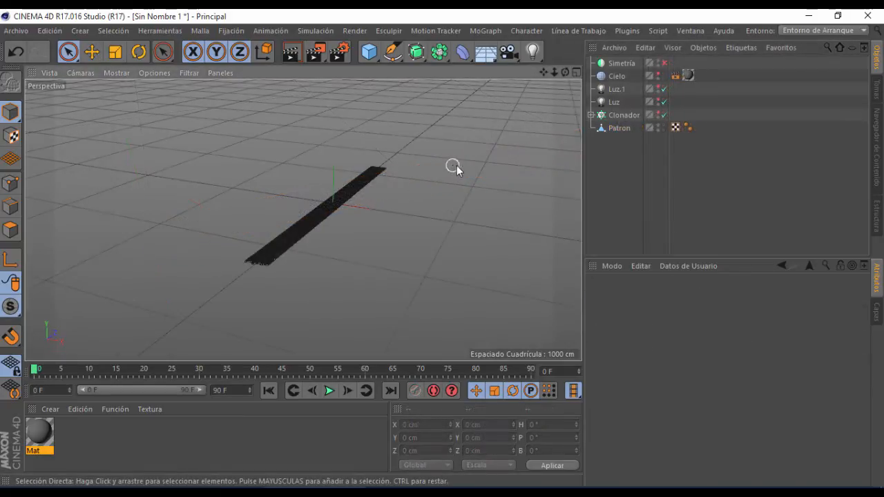
# Step: Delete the merged Patron tread strip
pyautogui.scroll(6, 228, 269)
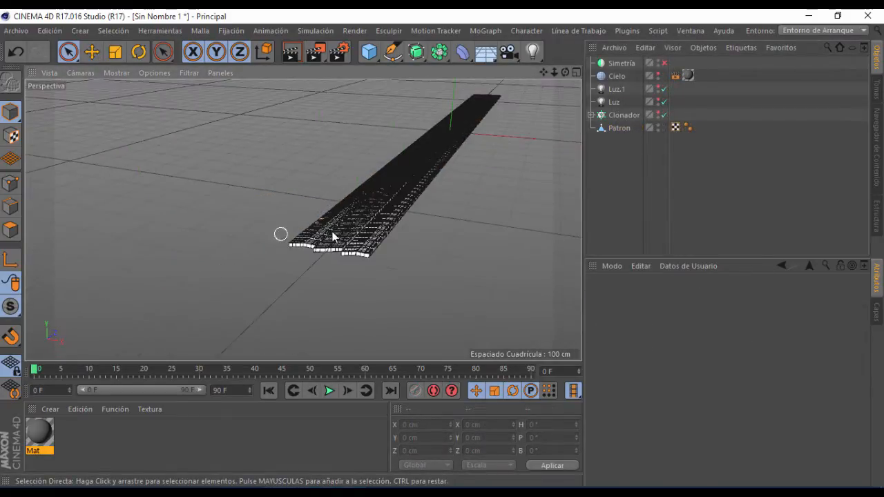
pyautogui.moveTo(565, 72); pyautogui.dragTo(546, 86)
pyautogui.click(617, 129)
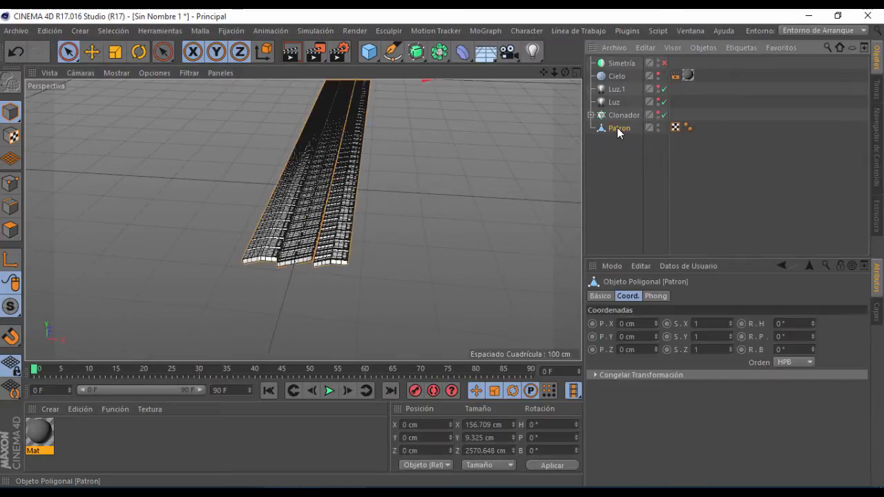
pyautogui.press('Delete')
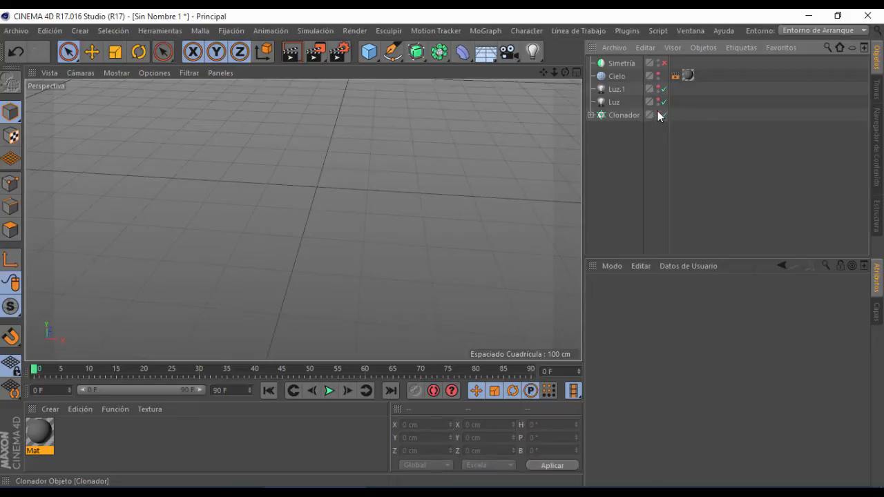
# Step: Disable the cloner and add a Bend (Doblar) deformer as a child of its Plano.3 mesh, fitted to the parent
pyautogui.click(592, 116)
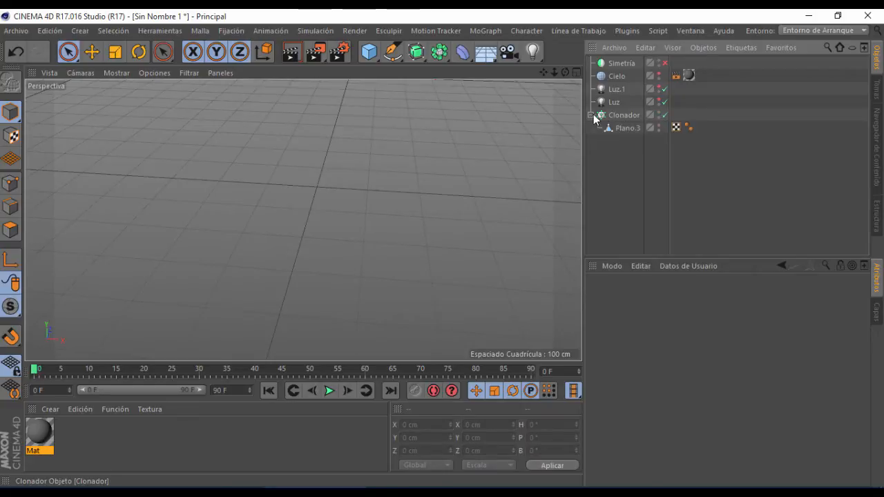
pyautogui.click(632, 128)
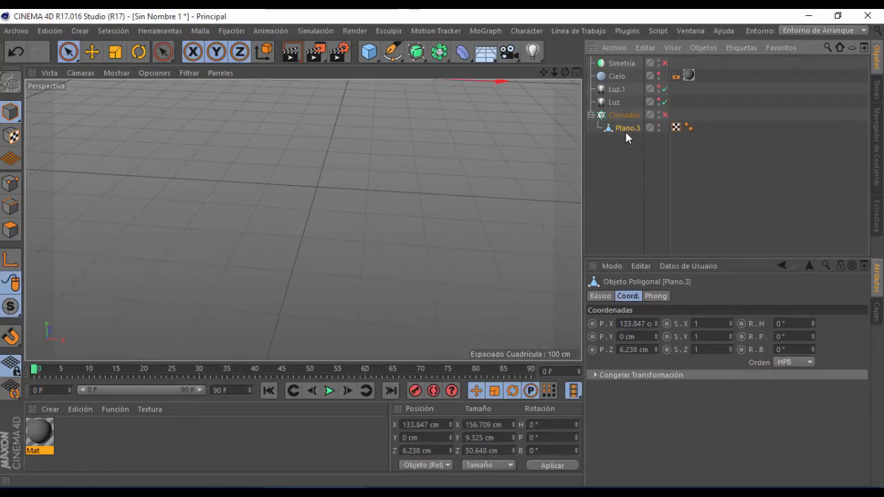
pyautogui.moveTo(544, 72); pyautogui.dragTo(543, 145)
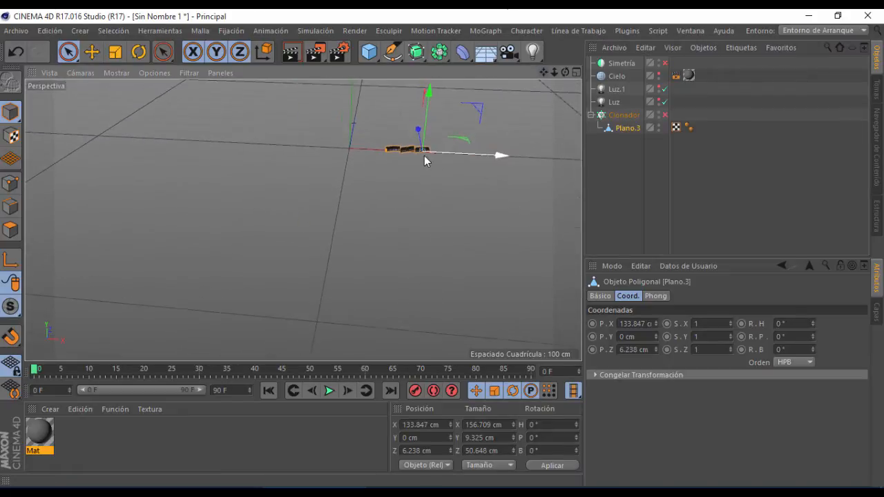
pyautogui.scroll(9, 424, 155)
pyautogui.scroll(-2, 405, 112)
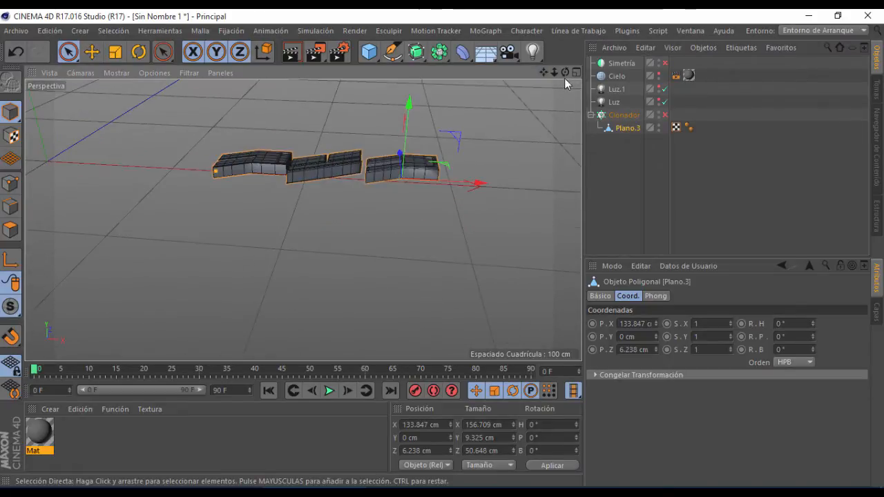
pyautogui.moveTo(565, 72); pyautogui.dragTo(564, 67)
pyautogui.click(465, 59)
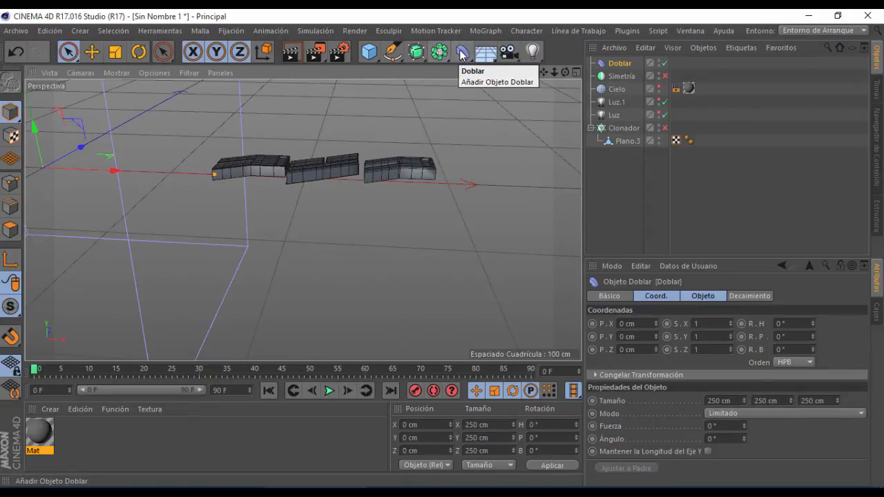
pyautogui.moveTo(618, 64); pyautogui.dragTo(622, 147)
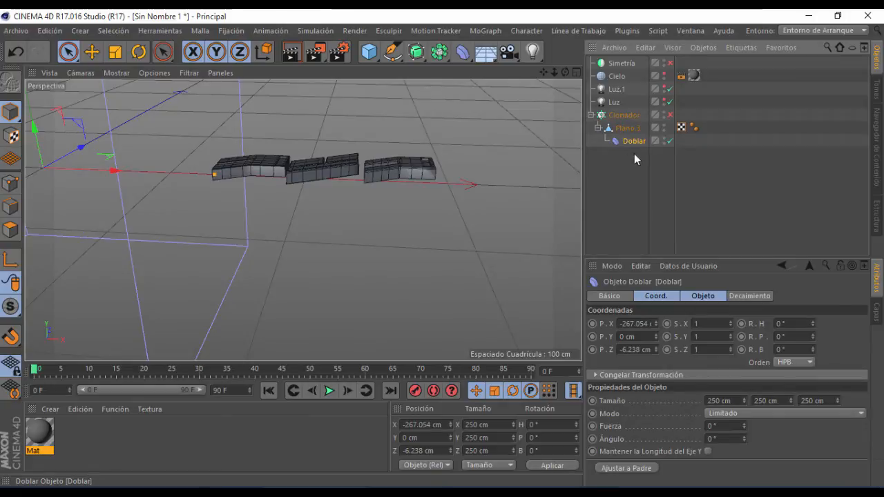
pyautogui.click(705, 297)
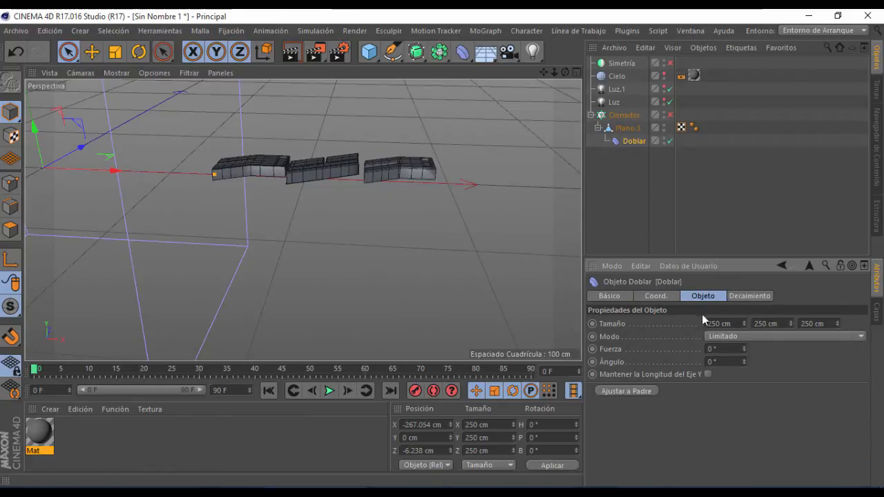
pyautogui.click(640, 391)
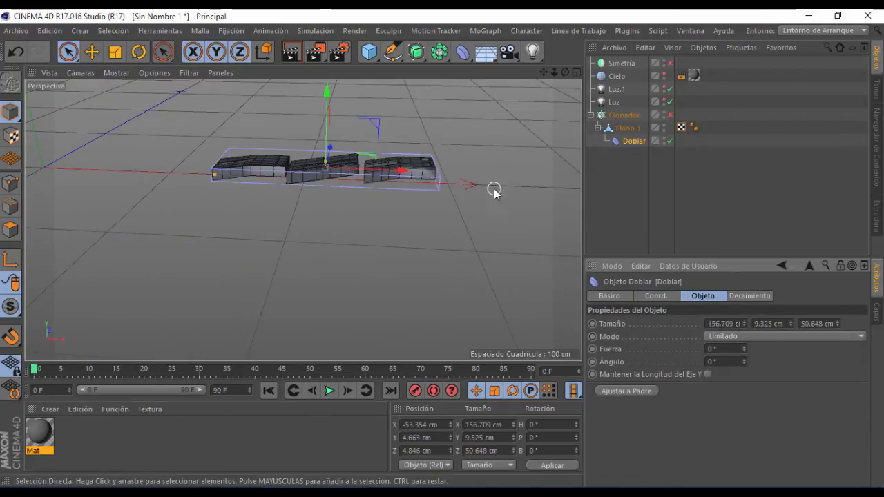
# Step: Rotate the Bend deformer to a bank (B) of 90° and refit it to its parent Plano.3
pyautogui.moveTo(545, 73); pyautogui.dragTo(536, 118)
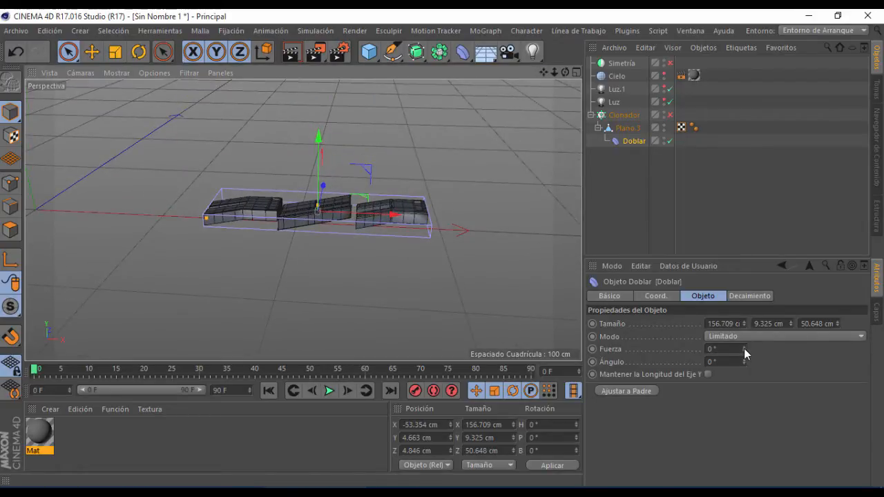
pyautogui.moveTo(745, 349)
pyautogui.mouseDown()
pyautogui.moveTo(757, 349)
pyautogui.moveTo(745, 349)
pyautogui.mouseUp()
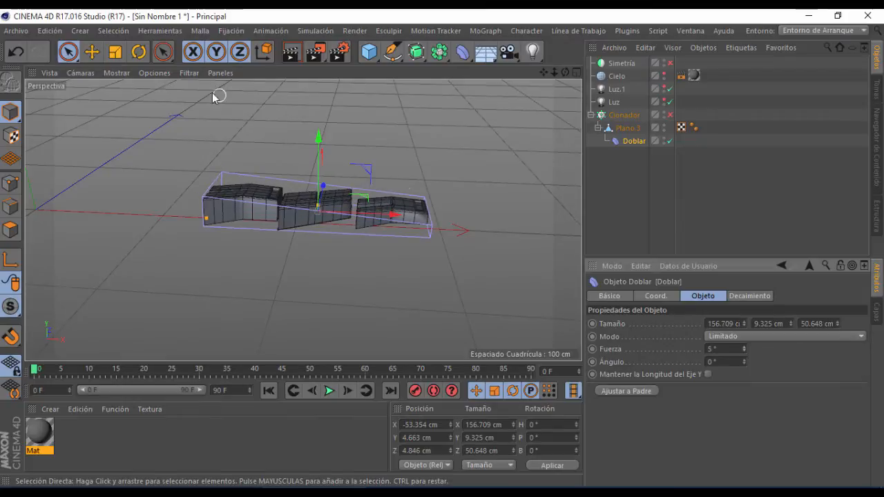
pyautogui.click(139, 51)
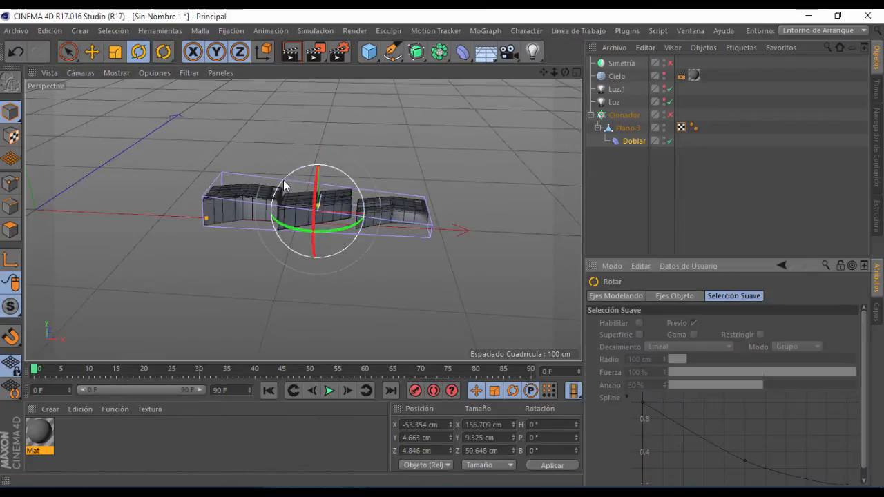
pyautogui.moveTo(283, 188); pyautogui.dragTo(352, 184)
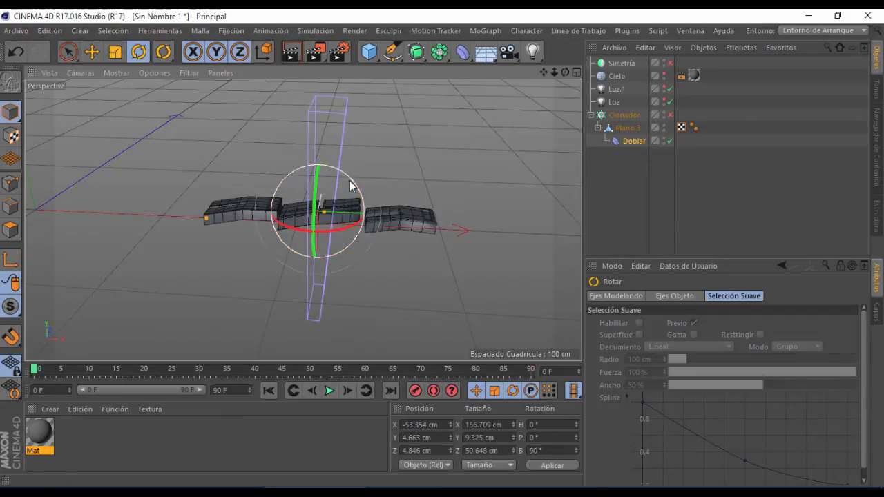
pyautogui.click(634, 141)
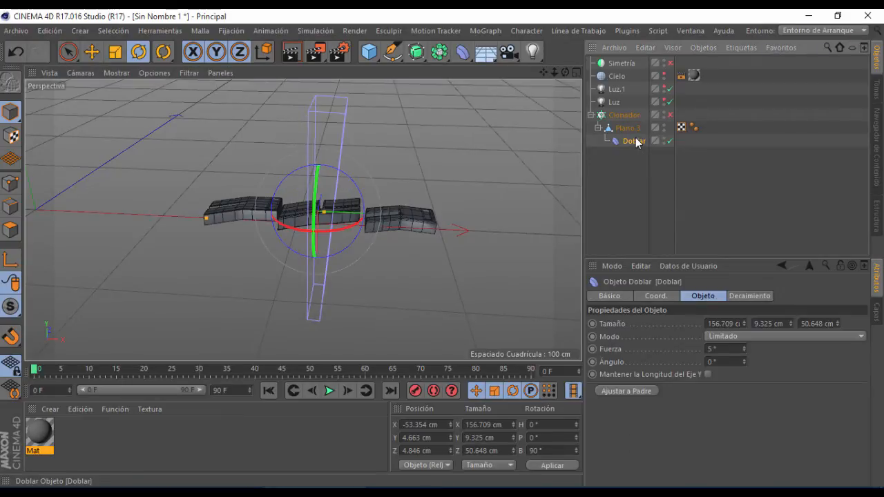
pyautogui.click(635, 389)
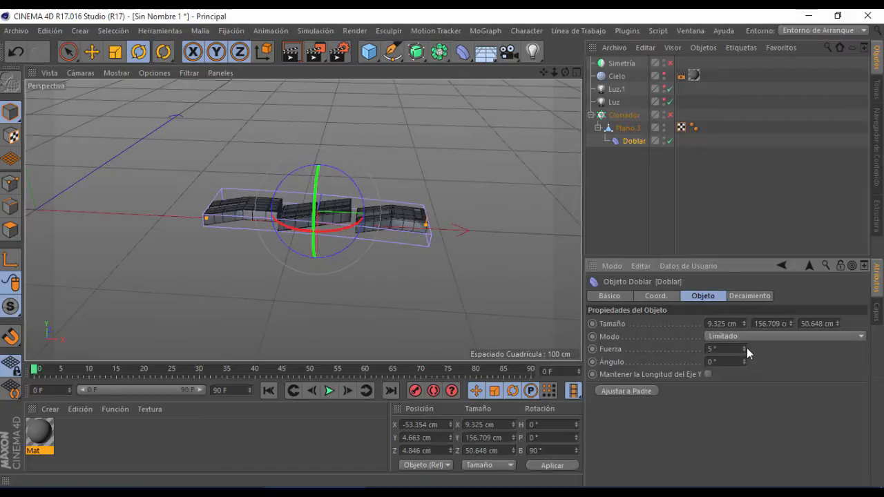
# Step: Set the bend strength to 45° and shift the deformer along X to about 28 cm, towards the last block
pyautogui.moveTo(745, 348); pyautogui.dragTo(746, 329)
pyautogui.moveTo(744, 350)
pyautogui.mouseDown()
pyautogui.moveTo(744, 339)
pyautogui.moveTo(744, 370)
pyautogui.moveTo(744, 334)
pyautogui.moveTo(744, 351)
pyautogui.mouseUp()
pyautogui.click(69, 53)
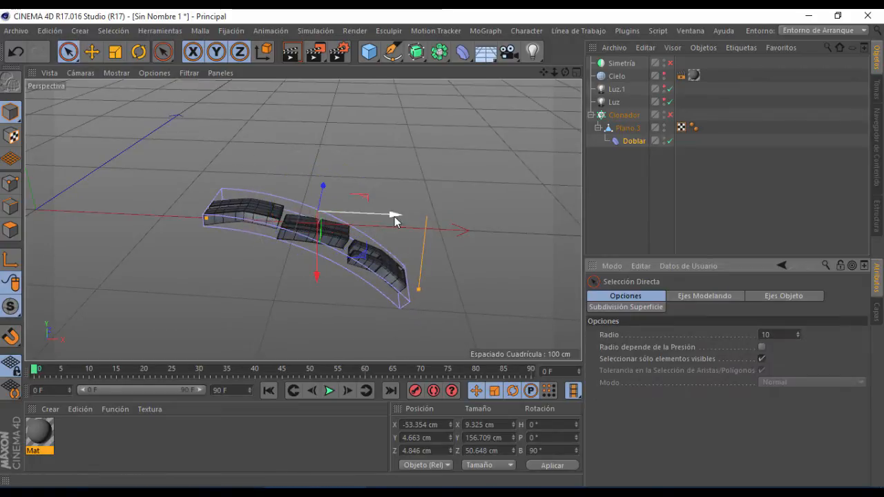
pyautogui.moveTo(395, 217); pyautogui.dragTo(510, 237)
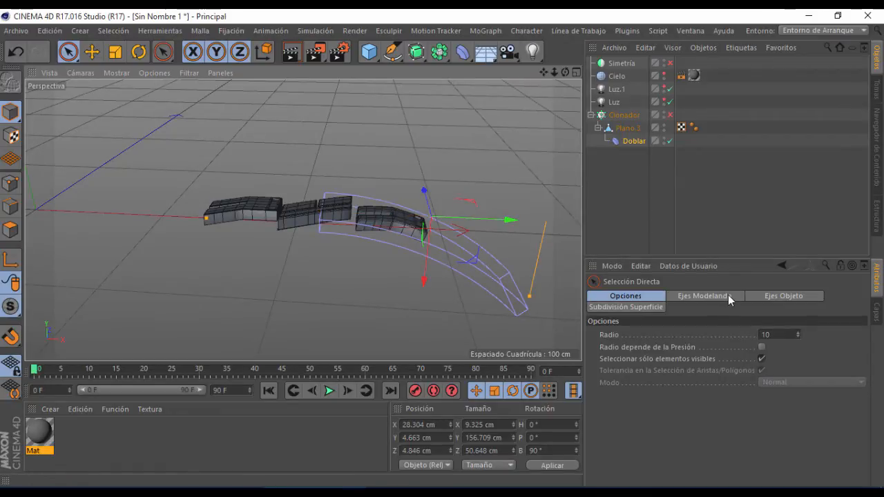
# Step: Shorten the Bend deformer's Y size to about 77.7 cm, reposition it at about X 1.5 cm and set its strength to 80°
pyautogui.click(633, 141)
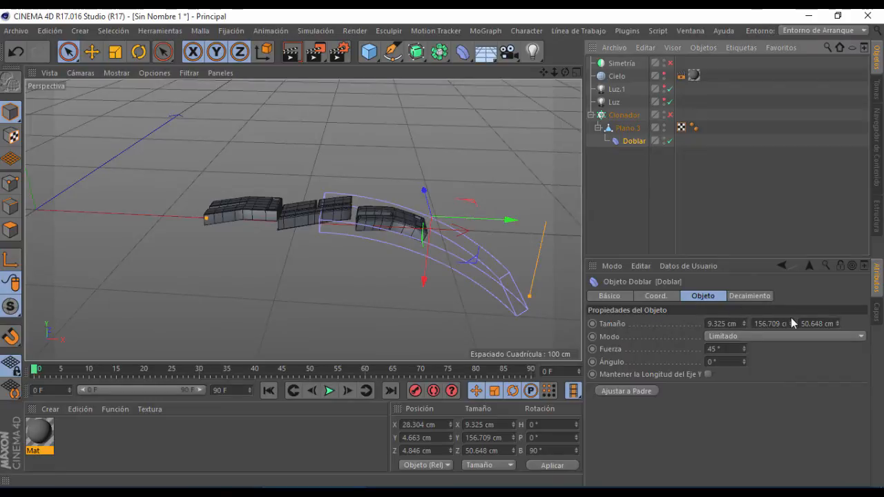
pyautogui.moveTo(792, 323); pyautogui.dragTo(792, 377)
pyautogui.moveTo(511, 219); pyautogui.dragTo(472, 217)
pyautogui.moveTo(565, 72); pyautogui.dragTo(569, 33)
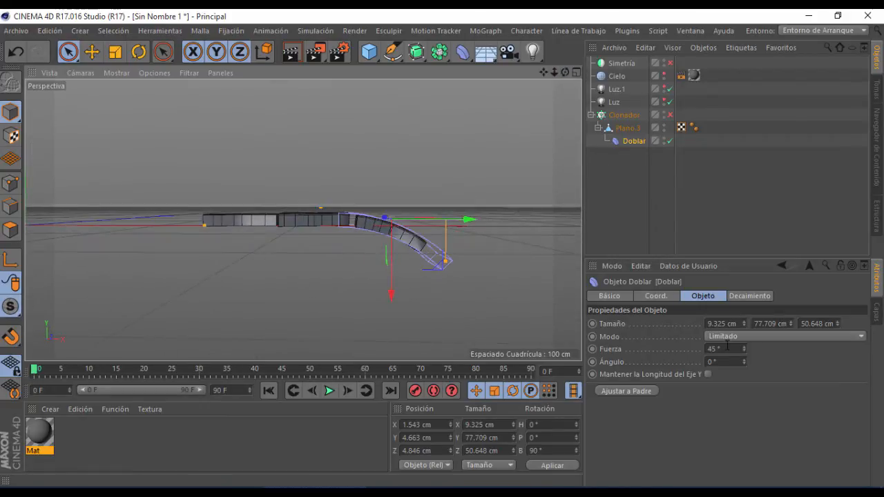
pyautogui.moveTo(745, 349); pyautogui.dragTo(768, 348)
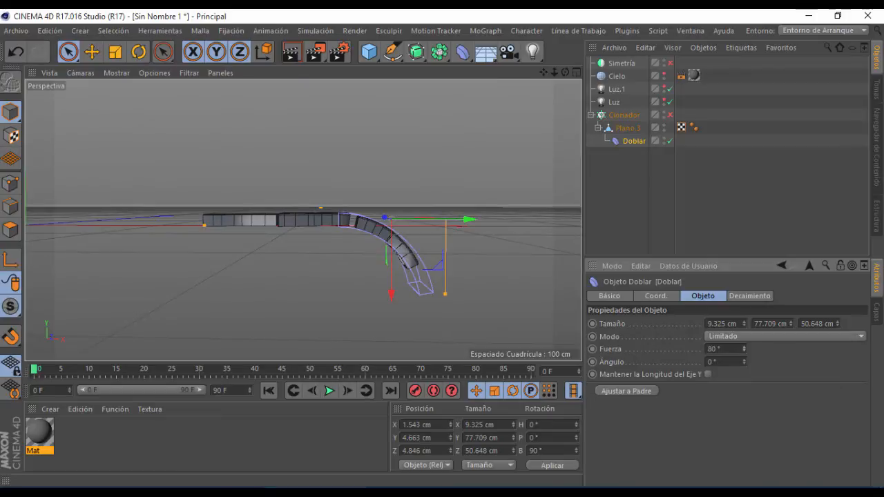
pyautogui.click(471, 143)
pyautogui.moveTo(565, 73); pyautogui.dragTo(588, 126)
# Step: Bake the bent Plano.3 with Estado Actual del Objeto, move the original with its deformer out of the cloner and hide it
pyautogui.click(625, 129)
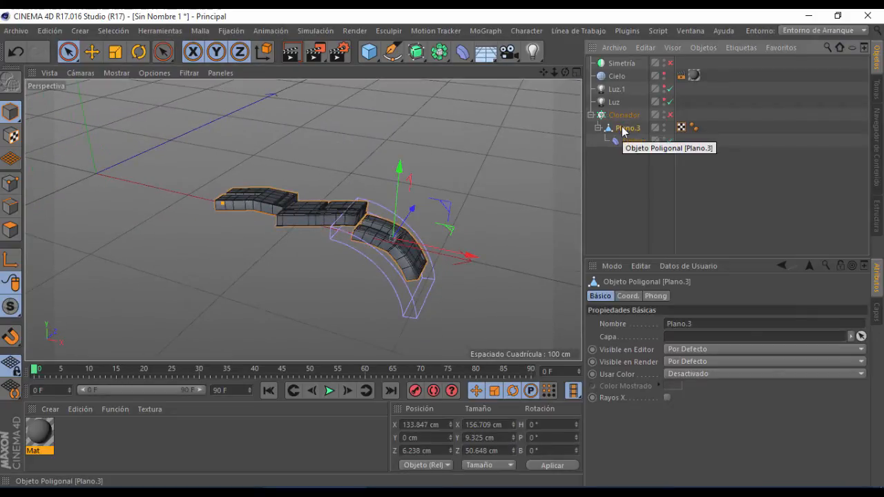
pyautogui.rightClick(625, 129)
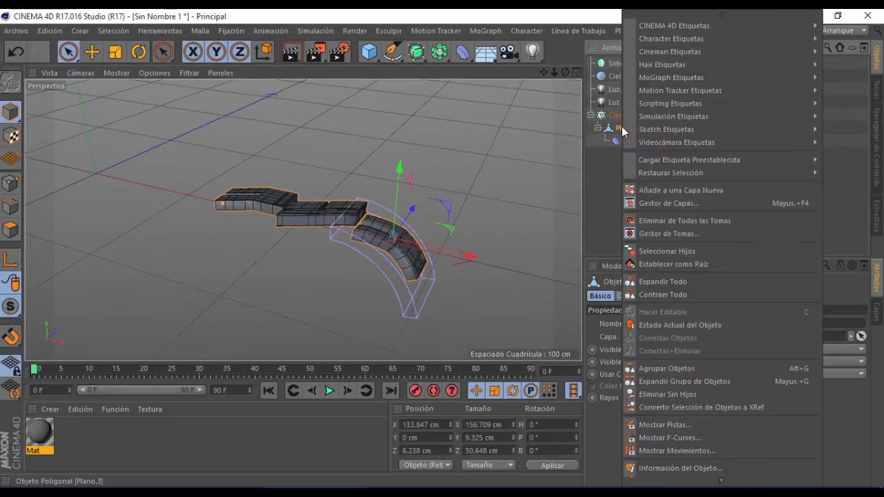
pyautogui.click(657, 323)
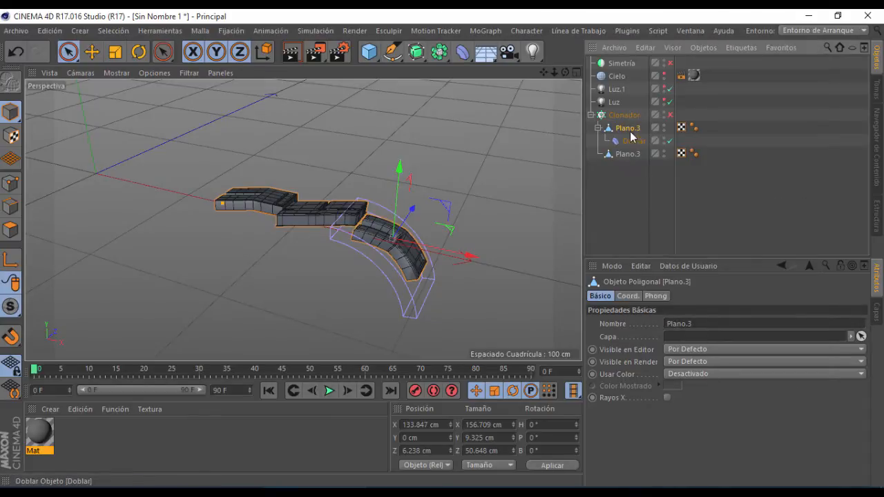
pyautogui.moveTo(630, 189); pyautogui.dragTo(631, 154)
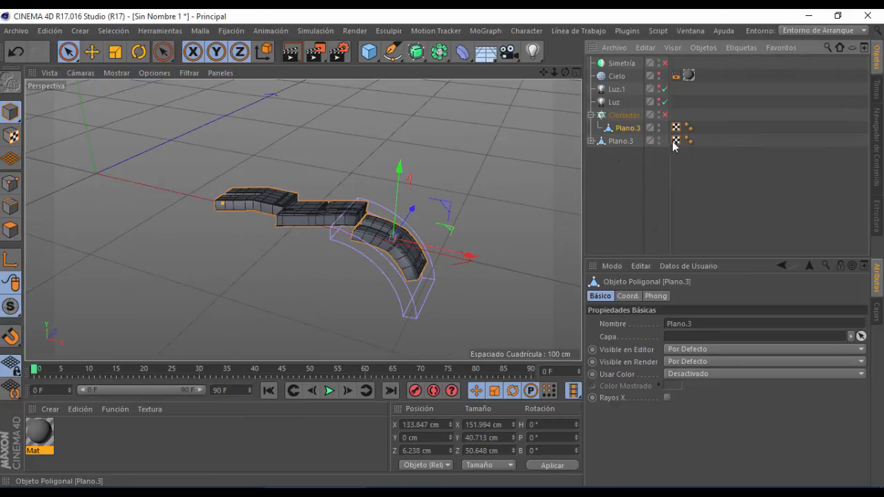
pyautogui.keyDown('alt'); pyautogui.click(660, 138); pyautogui.keyUp('alt')
pyautogui.click(624, 134)
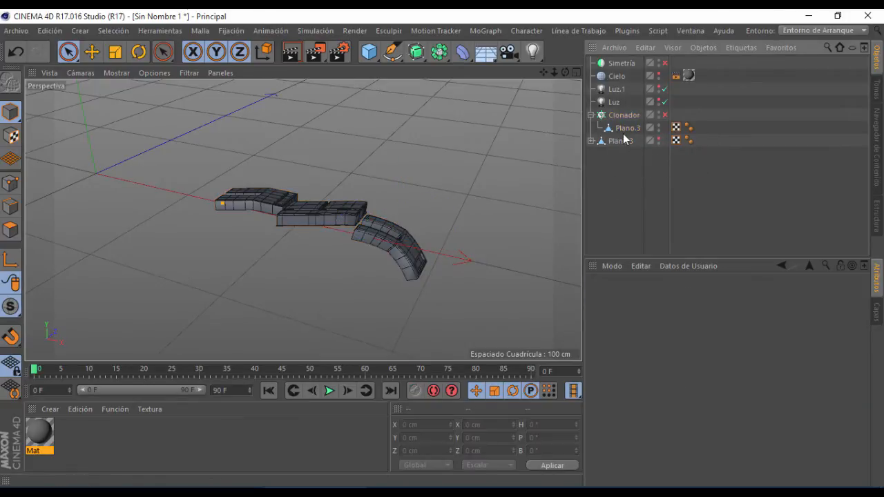
# Step: Re-enable the cloner so the bent Plano.3 piece is repeated along the linear strip
pyautogui.click(626, 130)
pyautogui.moveTo(302, 220)
pyautogui.keyDown('alt'); pyautogui.mouseDown()
pyautogui.moveTo(200, 181)
pyautogui.moveTo(232, 171)
pyautogui.moveTo(332, 176)
pyautogui.moveTo(303, 211)
pyautogui.mouseUp(); pyautogui.keyUp('alt')
pyautogui.moveTo(565, 72); pyautogui.dragTo(529, 37)
pyautogui.click(625, 116)
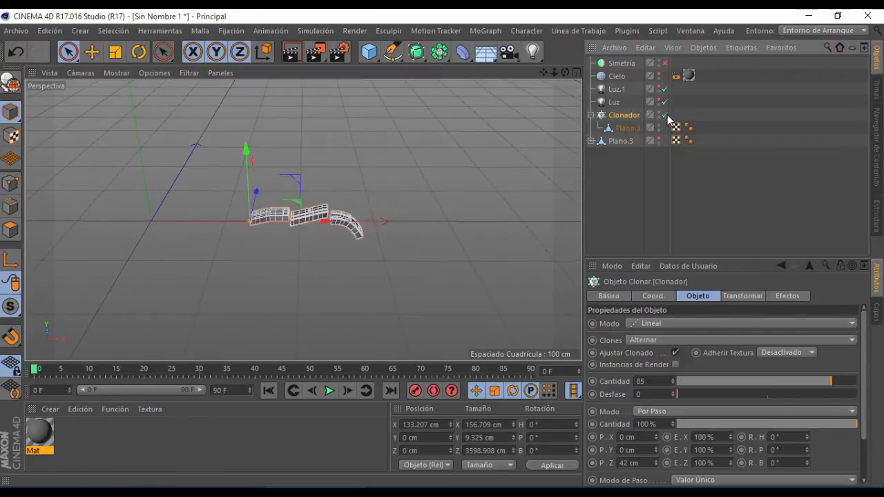
pyautogui.click(665, 115)
pyautogui.moveTo(566, 72); pyautogui.dragTo(515, 113)
# Step: Duplicate the cloner and hide the original Clonador, keeping only the copy visible
pyautogui.click(593, 115)
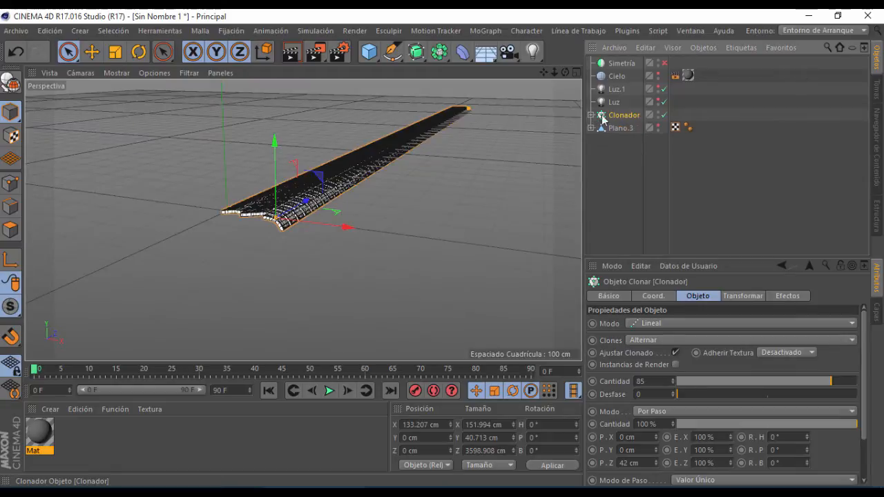
pyautogui.keyDown('ctrl'); pyautogui.moveTo(617, 117); pyautogui.dragTo(628, 143); pyautogui.keyUp('ctrl')
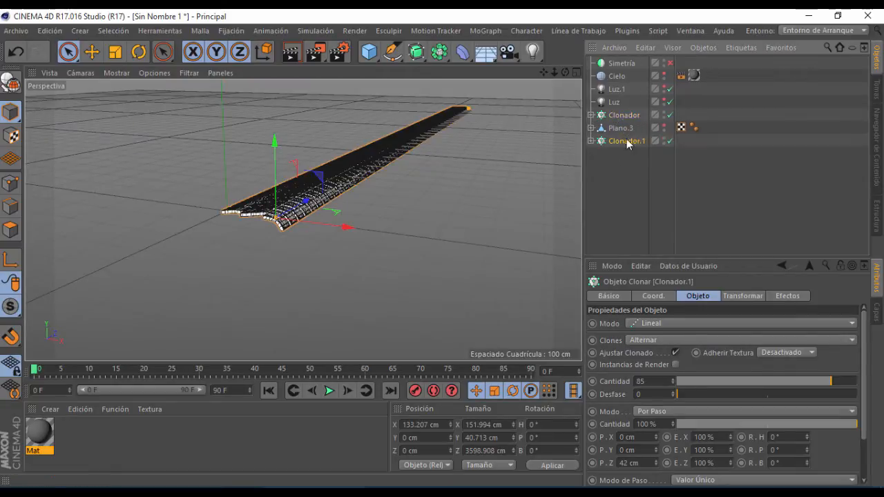
pyautogui.click(669, 115)
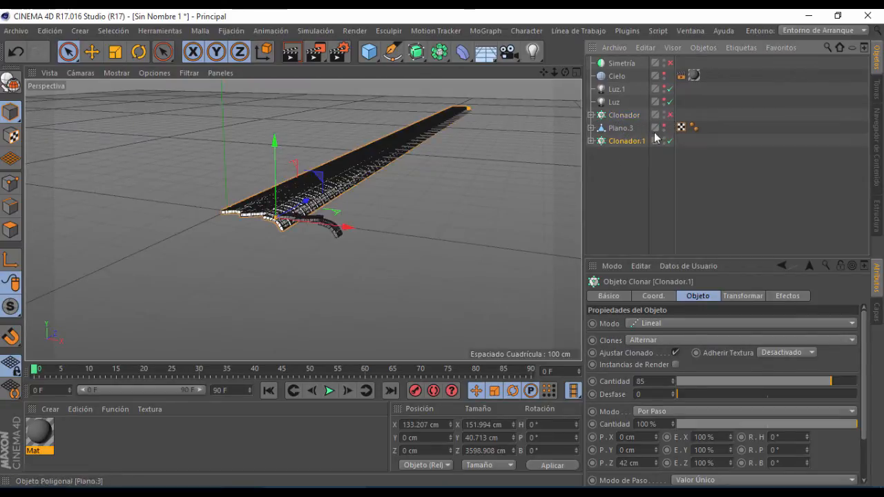
pyautogui.rightClick(621, 140)
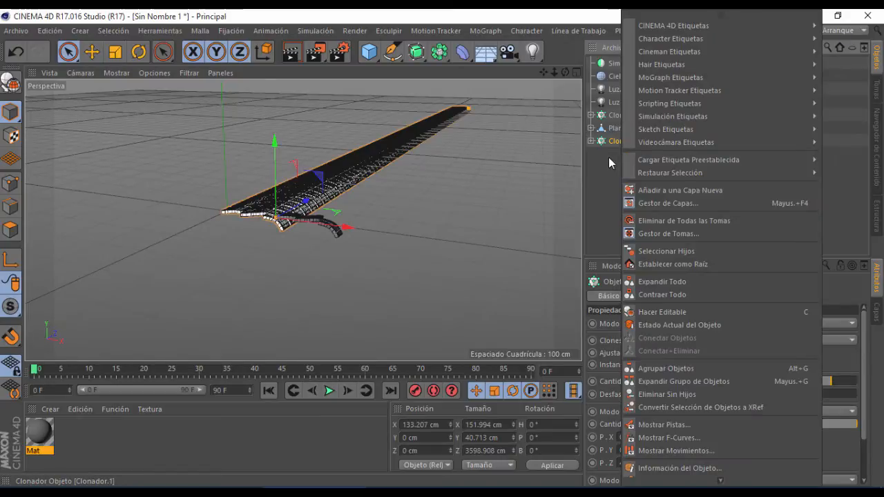
pyautogui.click(615, 166)
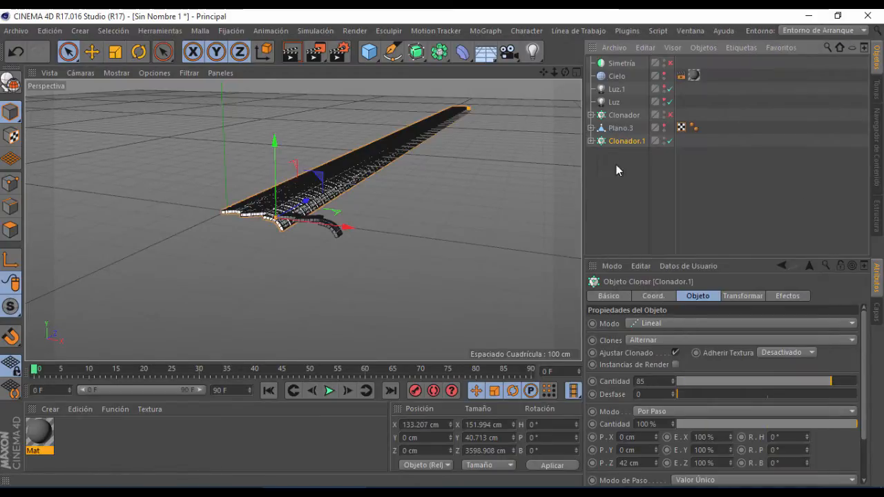
pyautogui.click(664, 113)
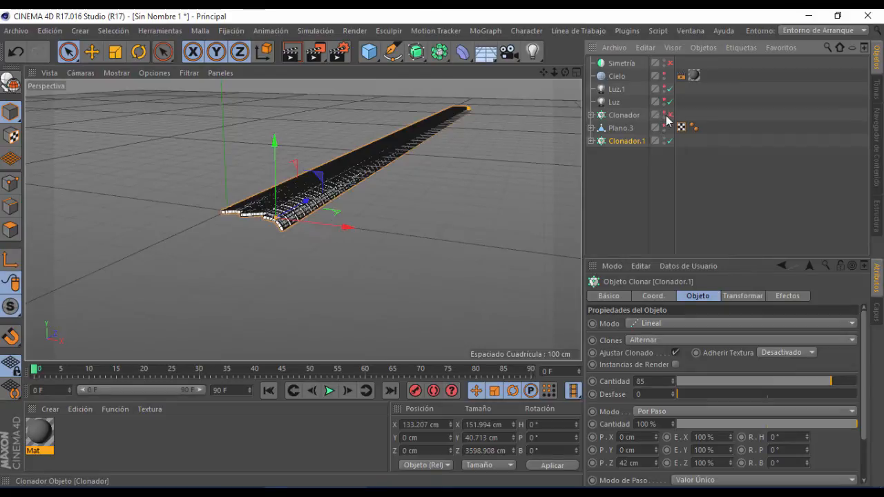
pyautogui.click(613, 164)
# Step: Make the Clonador.1 copy editable and select all its pieces, Plano.3 0 through Plano.3 84
pyautogui.click(620, 143)
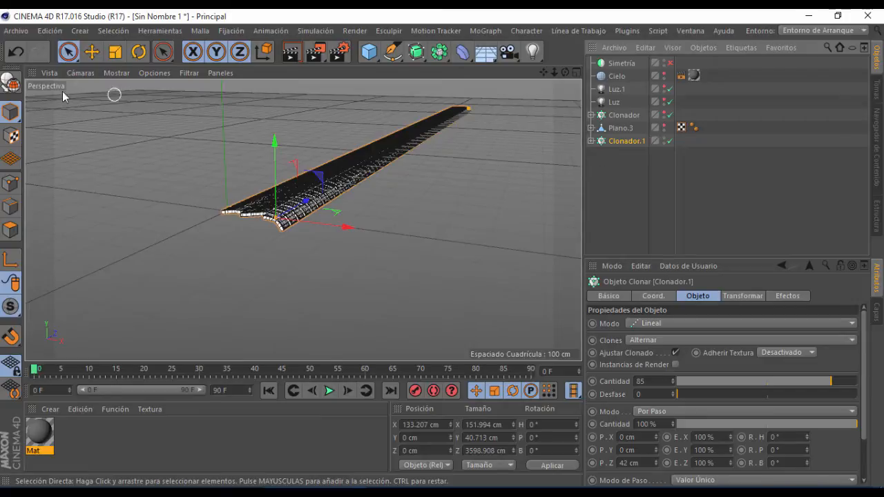
pyautogui.click(13, 84)
pyautogui.click(610, 204)
pyautogui.click(591, 141)
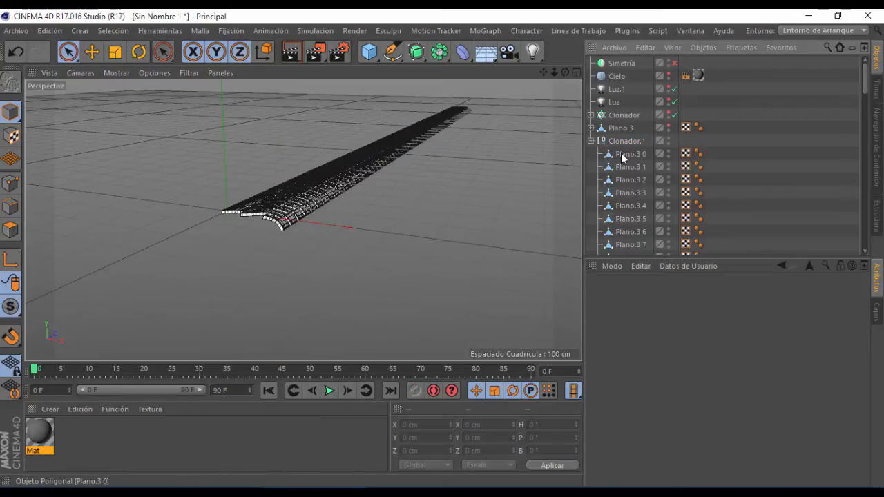
pyautogui.click(622, 154)
pyautogui.scroll(-15, 625, 168)
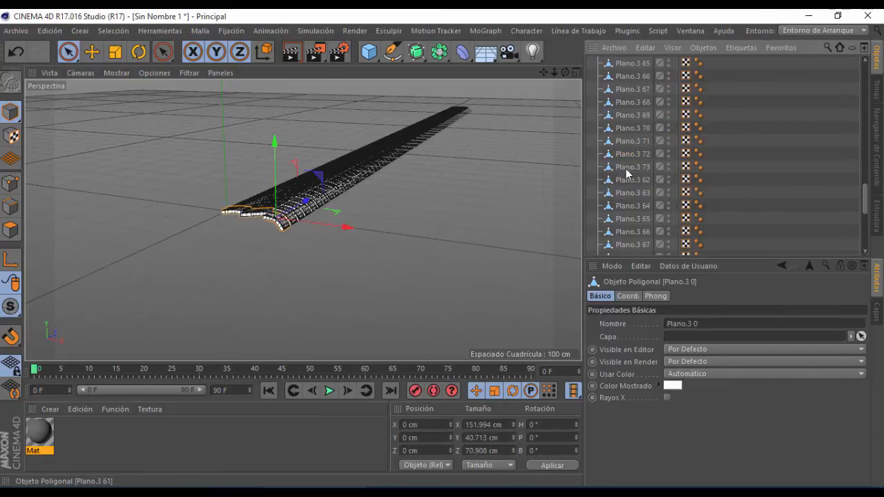
pyautogui.keyDown('shift'); pyautogui.click(630, 249); pyautogui.keyUp('shift')
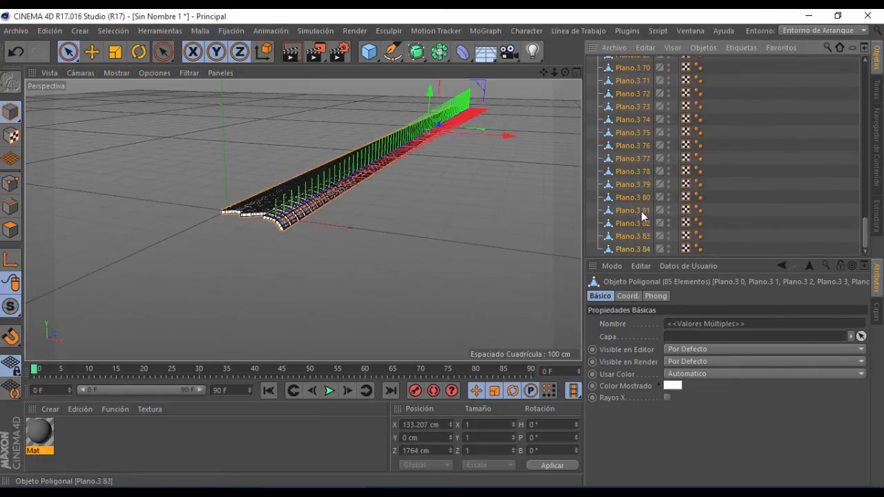
# Step: Merge the selected pieces with Conectar+Eliminar, move the resulting Plano.3 0.1 out of the Clonador.1 null and delete the null
pyautogui.rightClick(641, 210)
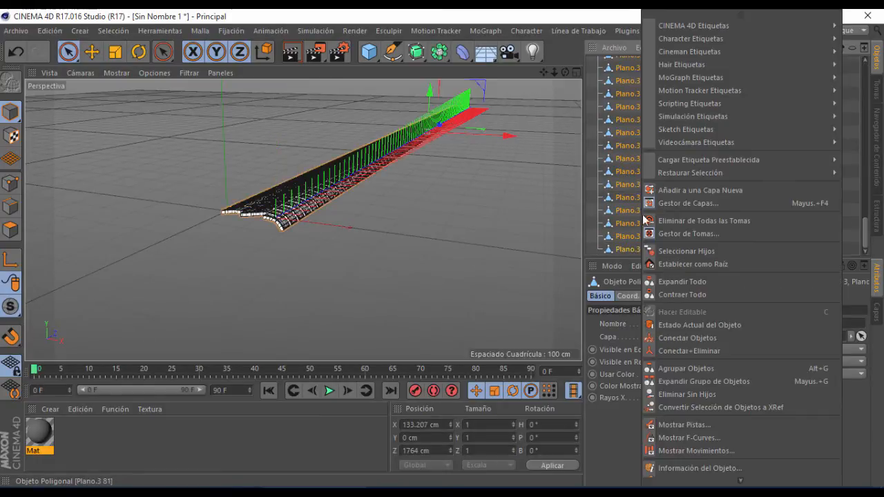
pyautogui.click(683, 351)
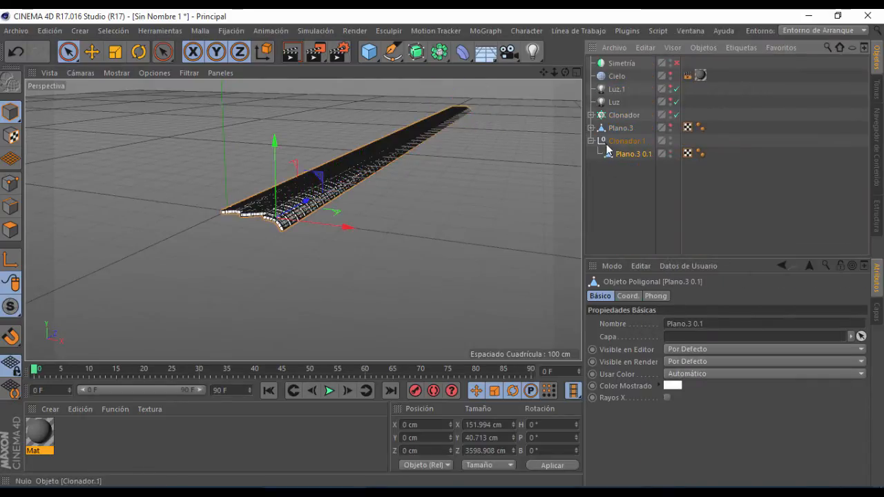
pyautogui.moveTo(626, 157); pyautogui.dragTo(629, 174)
pyautogui.click(628, 141)
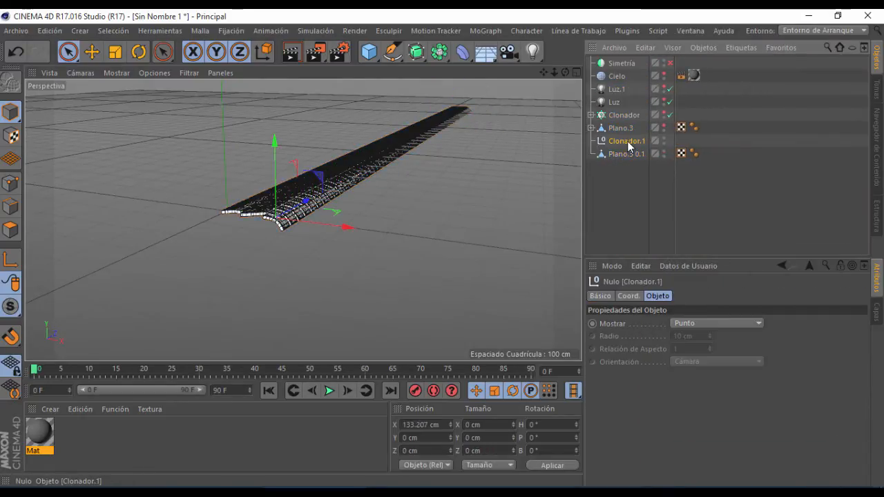
pyautogui.press('Delete')
pyautogui.click(622, 144)
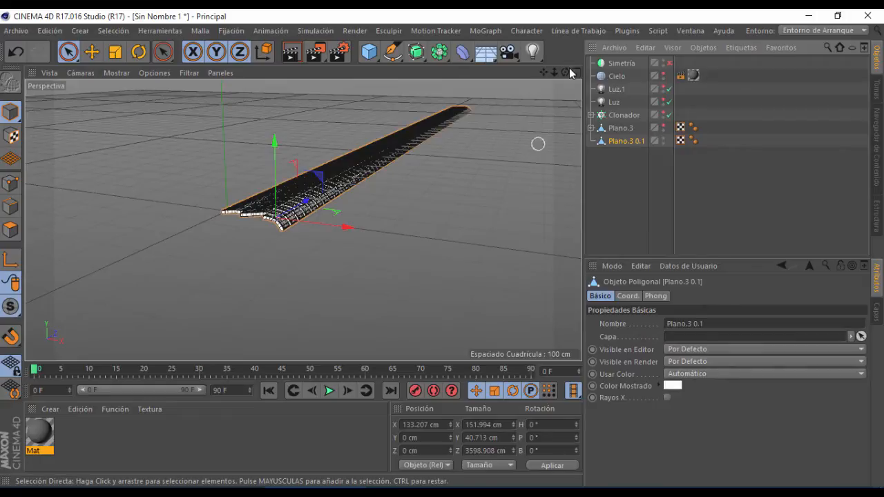
# Step: Center the axis of the merged Plano.3 0.1 strip with Centrar Ejes, using Ejes a with Todos los Puntos
pyautogui.moveTo(565, 72); pyautogui.dragTo(498, 86)
pyautogui.press('o')
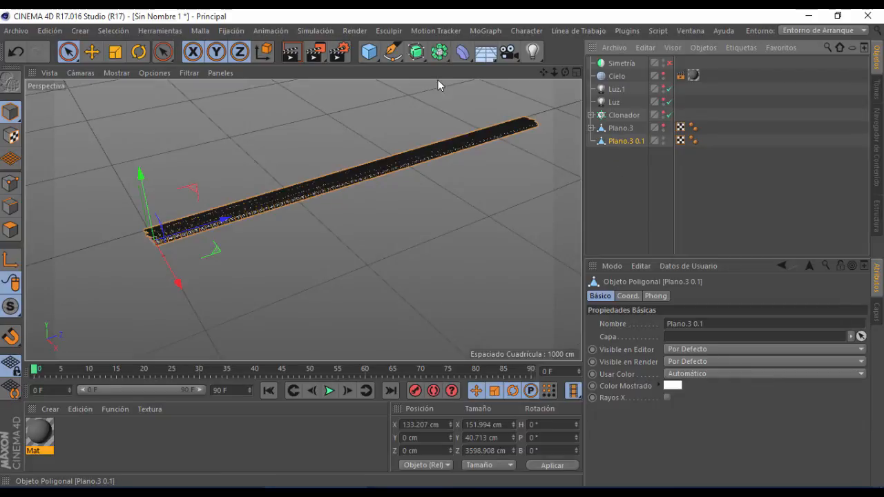
pyautogui.click(200, 30)
pyautogui.moveTo(265, 151)
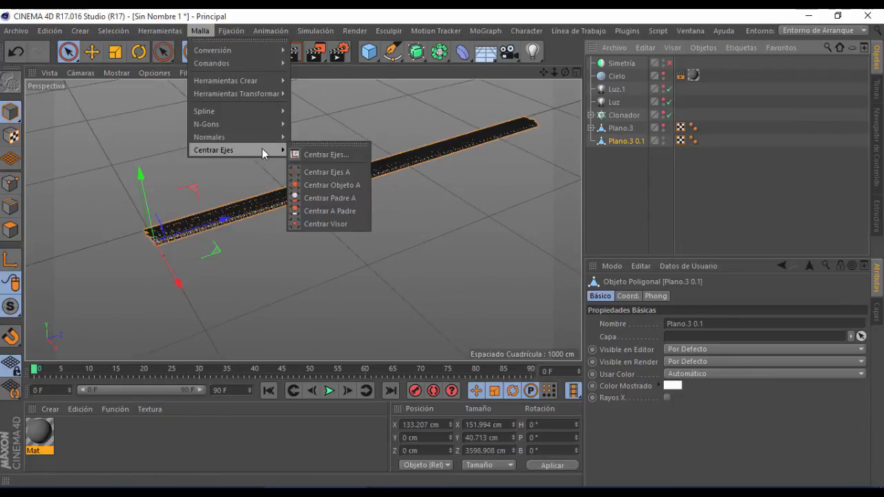
pyautogui.click(328, 155)
pyautogui.click(303, 238)
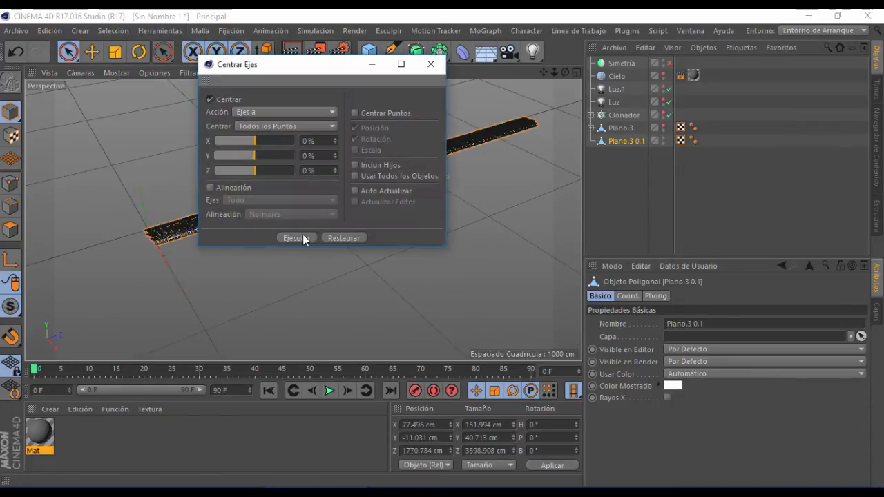
pyautogui.click(429, 63)
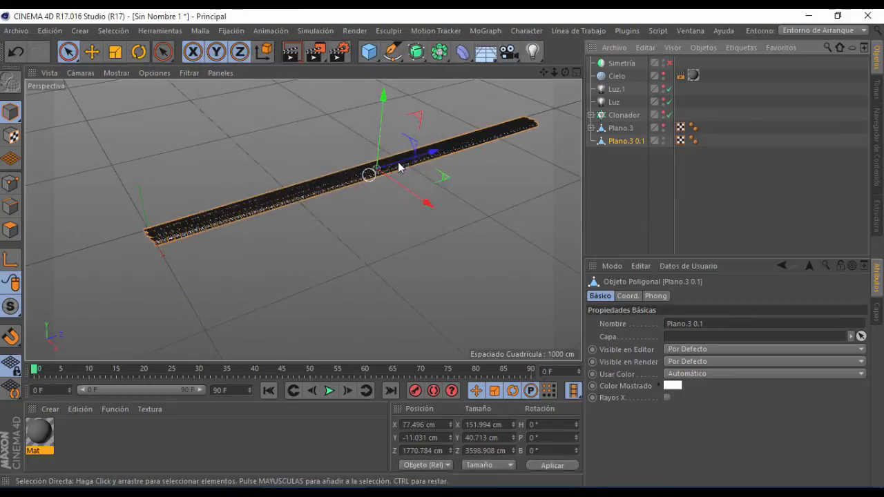
# Step: Add an Envoltura deformer and rotate it to P -90° and B 90°
pyautogui.click(461, 52)
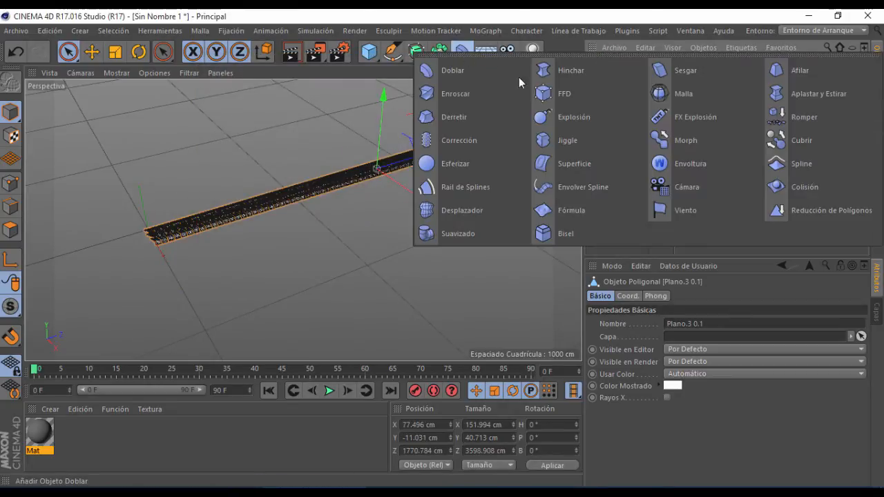
pyautogui.click(673, 163)
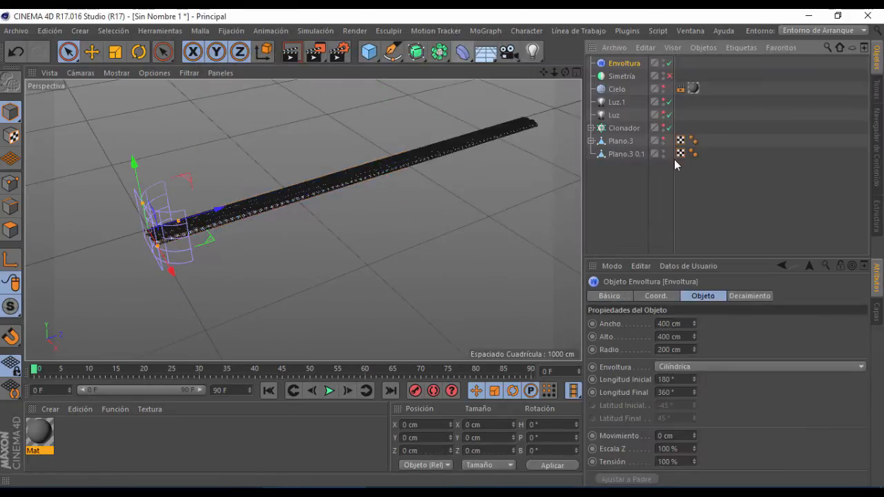
pyautogui.click(139, 52)
pyautogui.moveTo(118, 186); pyautogui.dragTo(118, 262)
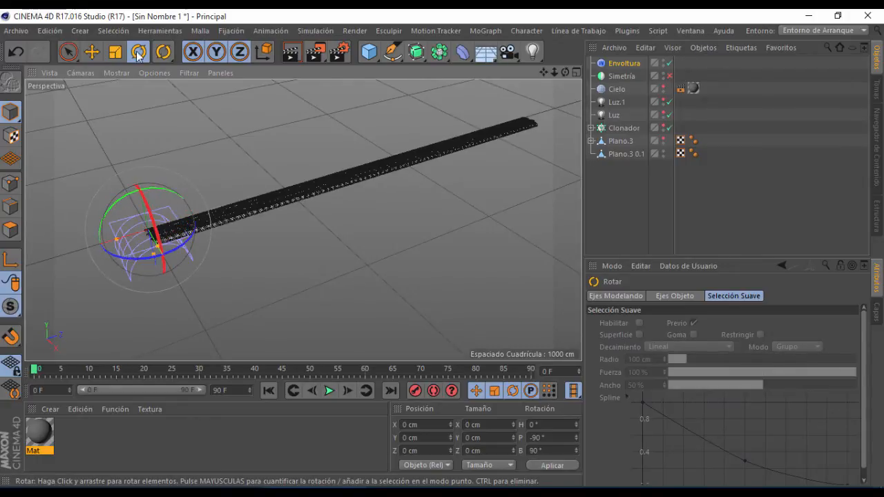
pyautogui.click(67, 51)
# Step: Make the Envoltura deformer a child of Plano.3 0.1 and inspect the wrapped tread ring
pyautogui.click(631, 170)
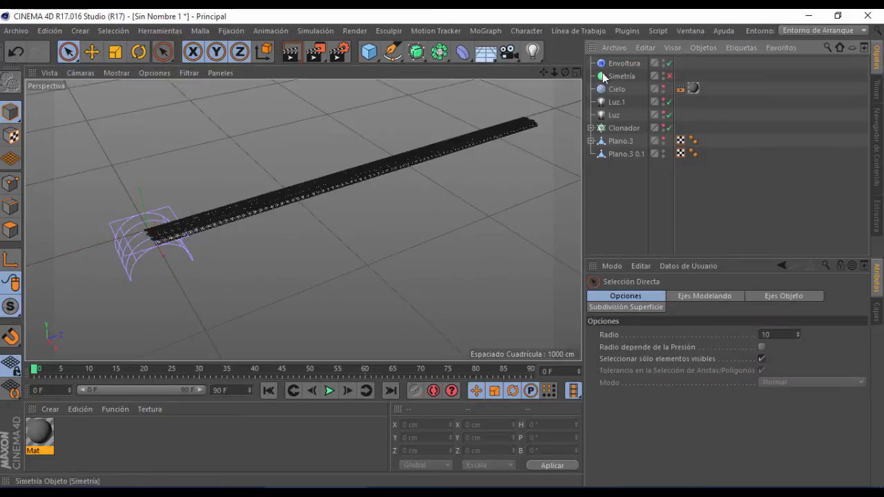
pyautogui.moveTo(625, 156); pyautogui.dragTo(616, 152)
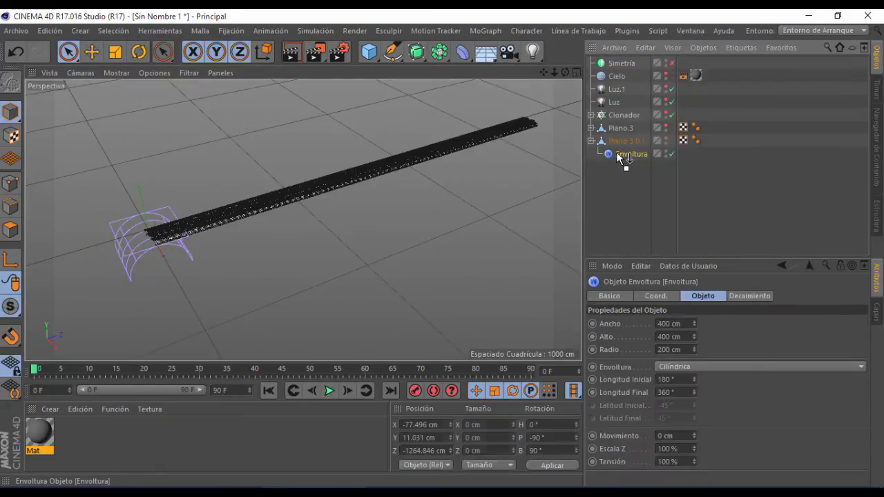
pyautogui.click(626, 143)
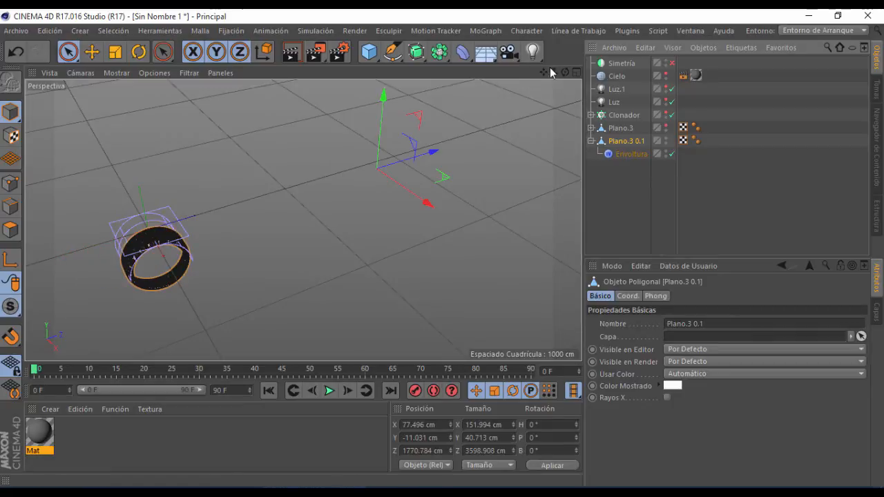
pyautogui.moveTo(566, 72); pyautogui.dragTo(302, 219)
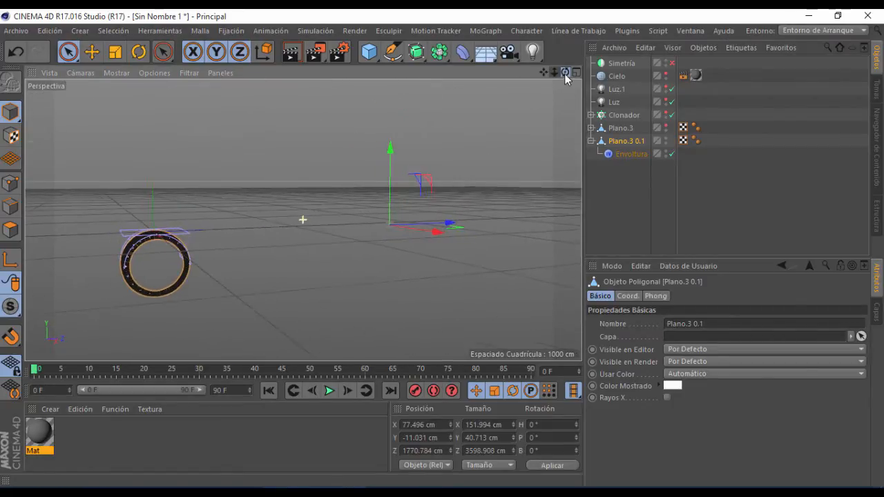
pyautogui.moveTo(544, 73); pyautogui.dragTo(303, 219)
pyautogui.scroll(7, 246, 247)
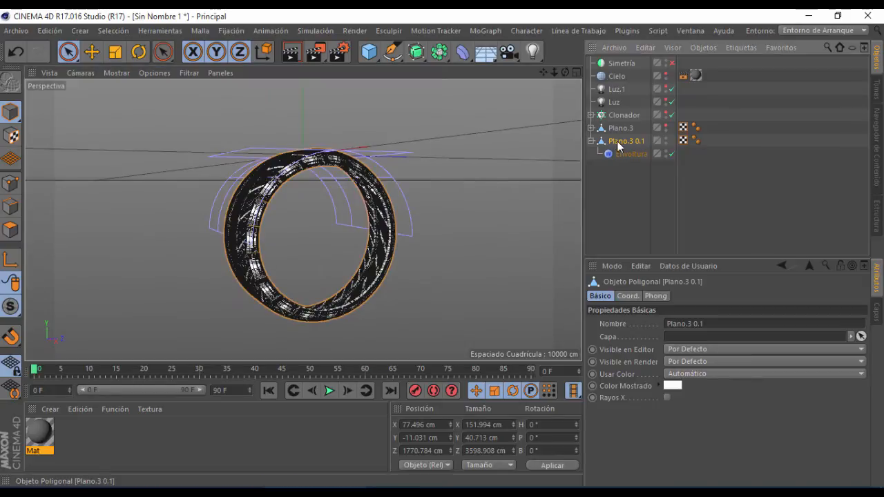
# Step: Fit the Envoltura deformer to its parent strip with Ajustar a Padre
pyautogui.click(629, 155)
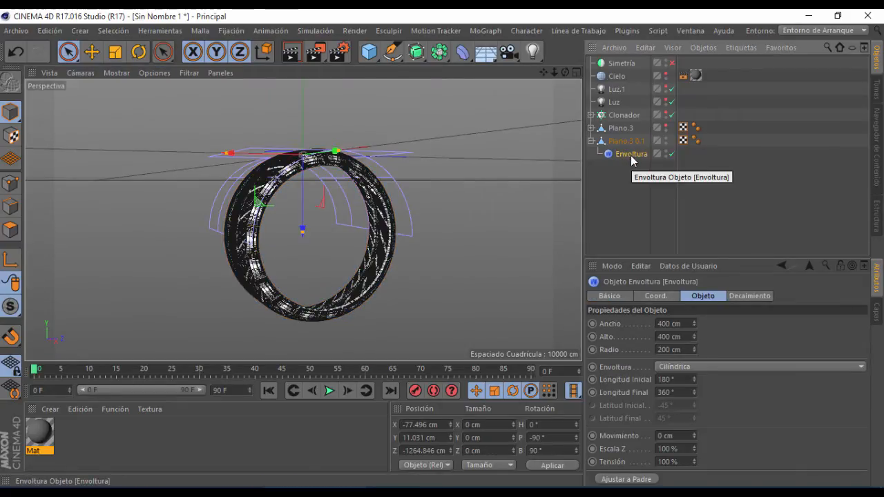
pyautogui.click(624, 480)
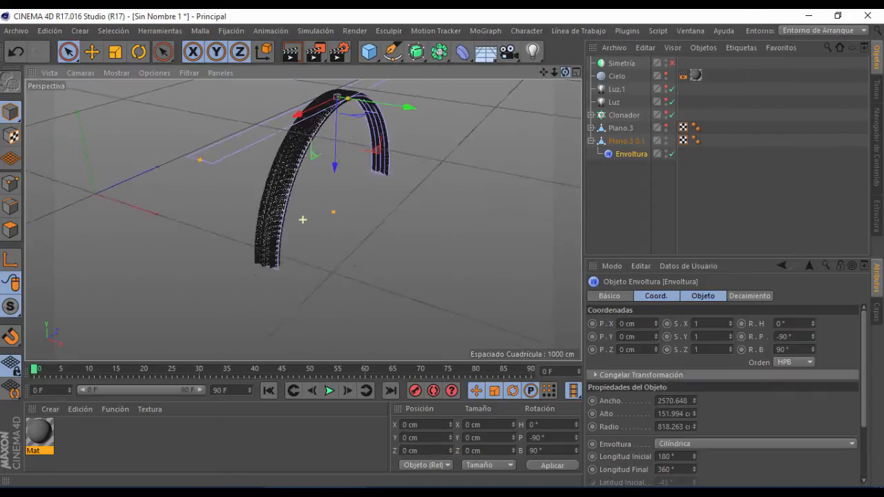
pyautogui.moveTo(565, 72); pyautogui.dragTo(491, 63)
pyautogui.click(534, 135)
pyautogui.click(642, 152)
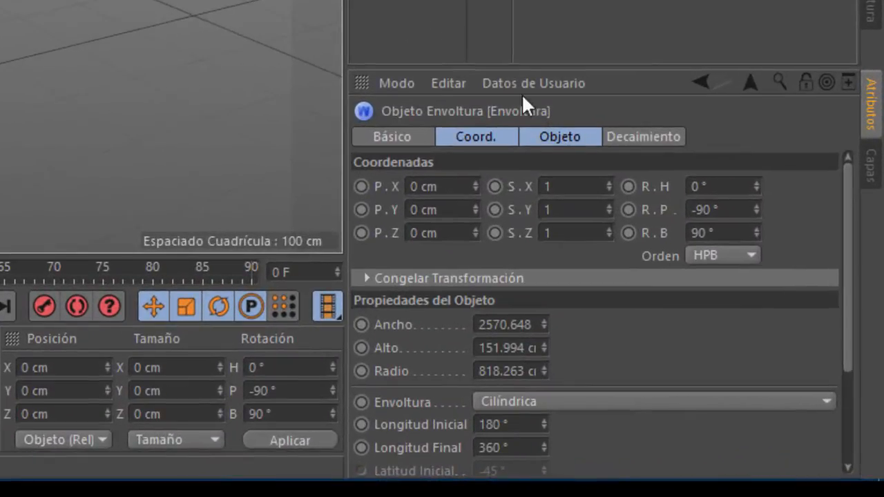
# Step: Set the Envoltura's Longitud Inicial to 0° and fine-tune it to -3° to close the gap in the tread ring
pyautogui.click(703, 297)
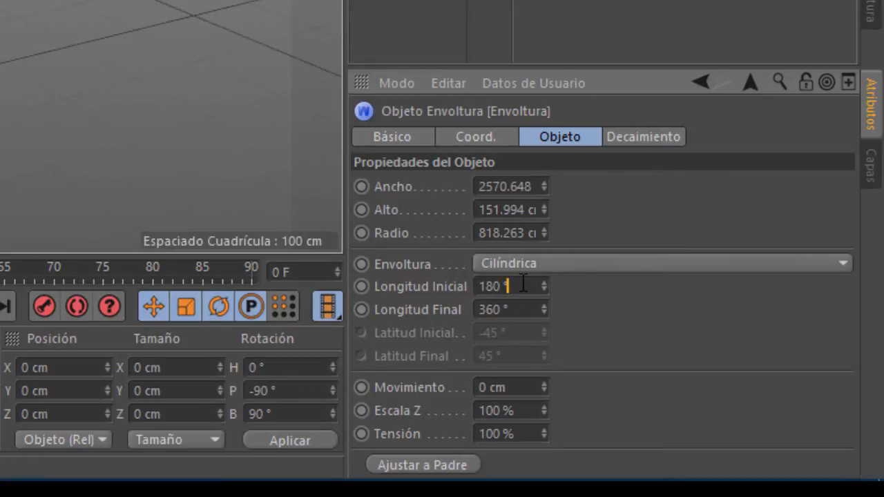
pyautogui.write('0')
pyautogui.press('Return')
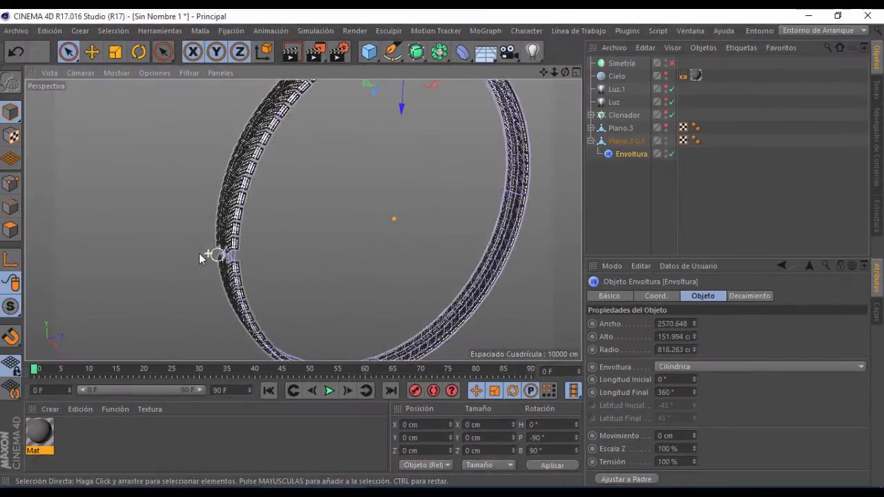
pyautogui.scroll(6, 207, 252)
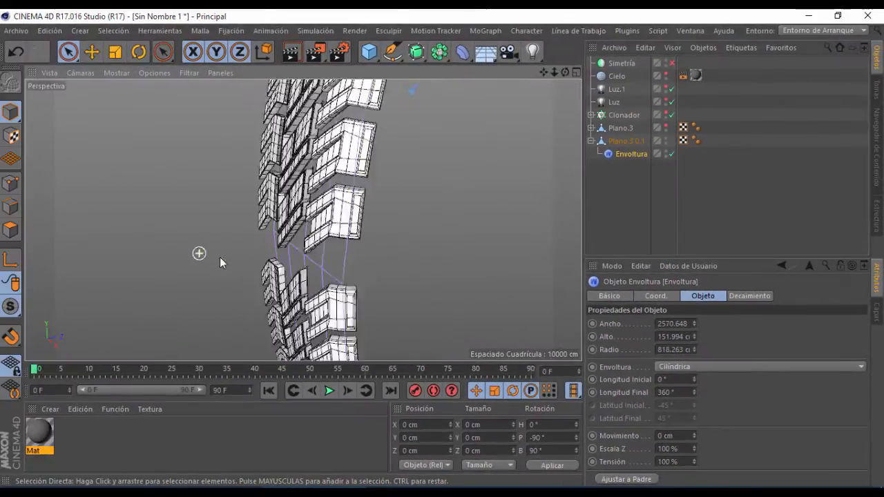
pyautogui.moveTo(564, 73); pyautogui.dragTo(604, 77)
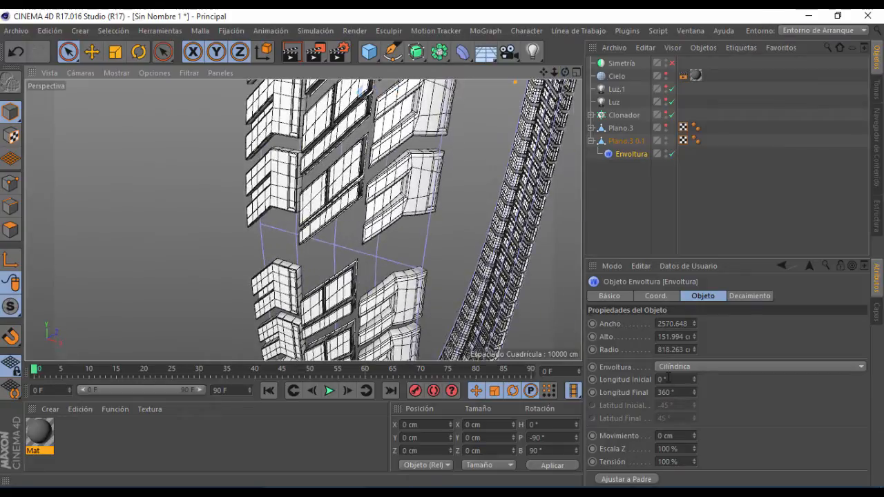
pyautogui.moveTo(697, 381); pyautogui.dragTo(696, 380)
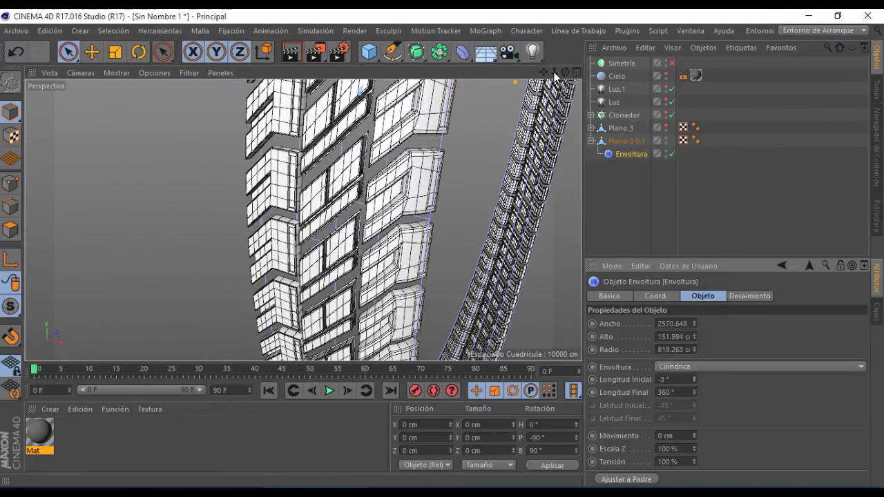
# Step: Place Plano.3 0.1 with its Envoltura deformer inside the Simetría object
pyautogui.moveTo(555, 73); pyautogui.dragTo(618, 66)
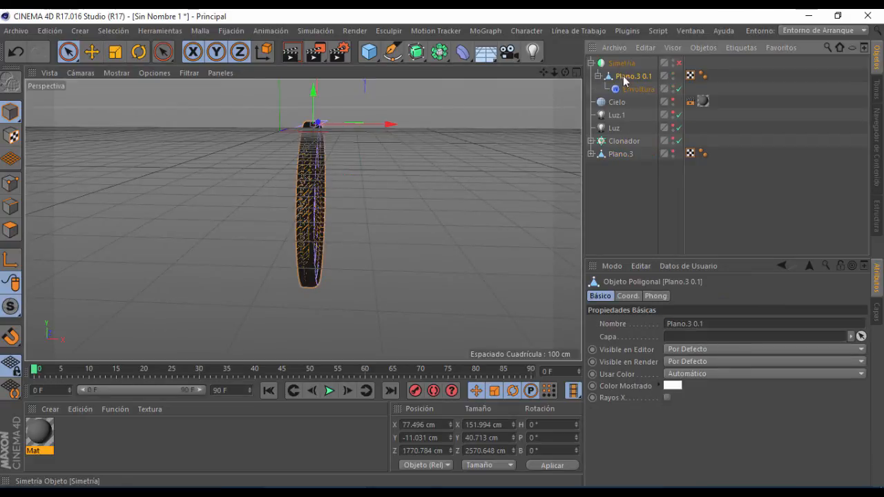
pyautogui.scroll(2, 234, 174)
pyautogui.scroll(2, 286, 209)
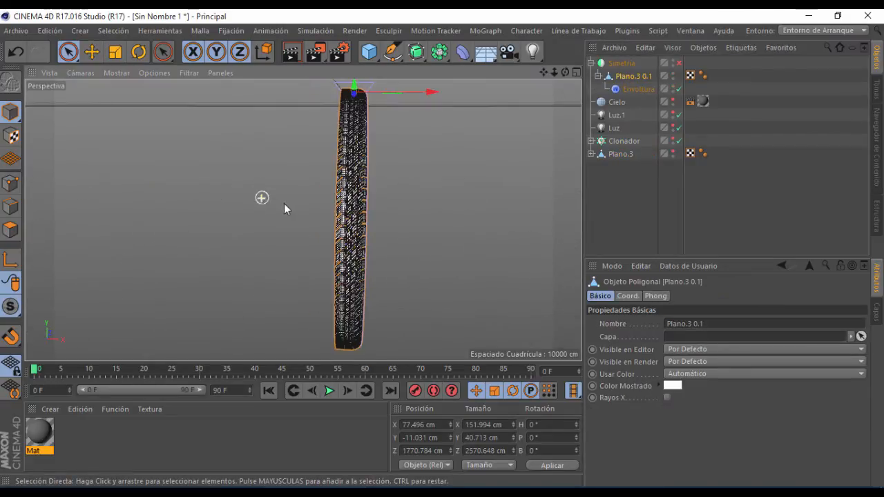
# Step: Reduce the Envoltura deformer's radius to about 677 cm
pyautogui.click(637, 89)
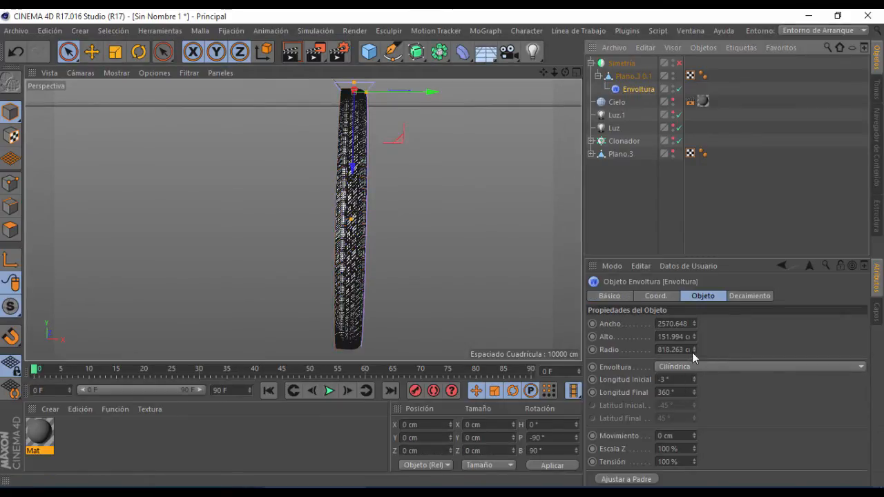
pyautogui.moveTo(566, 73)
pyautogui.mouseDown()
pyautogui.moveTo(529, 74)
pyautogui.moveTo(549, 72)
pyautogui.mouseUp()
pyautogui.moveTo(384, 217); pyautogui.dragTo(388, 199)
pyautogui.moveTo(565, 73); pyautogui.dragTo(568, 72)
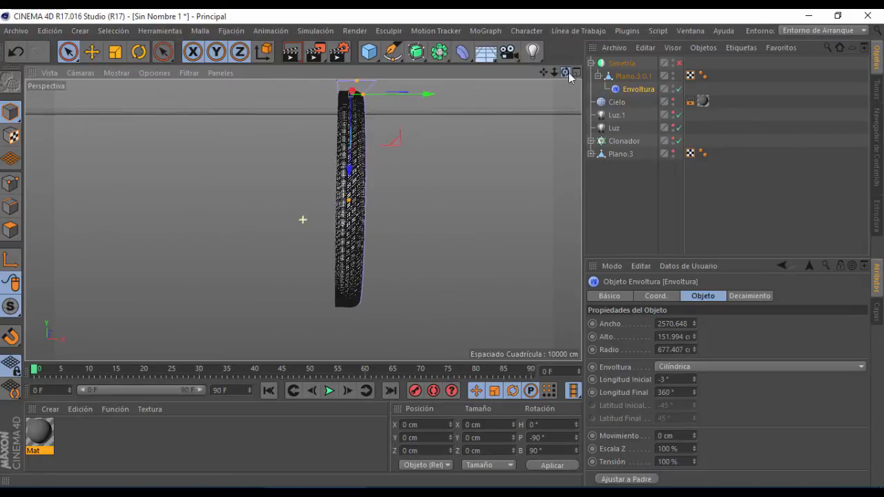
# Step: Enable Simetría and move Plano.3 0.1 along X to about 77 cm so the mirrored tread halves meet
pyautogui.click(622, 63)
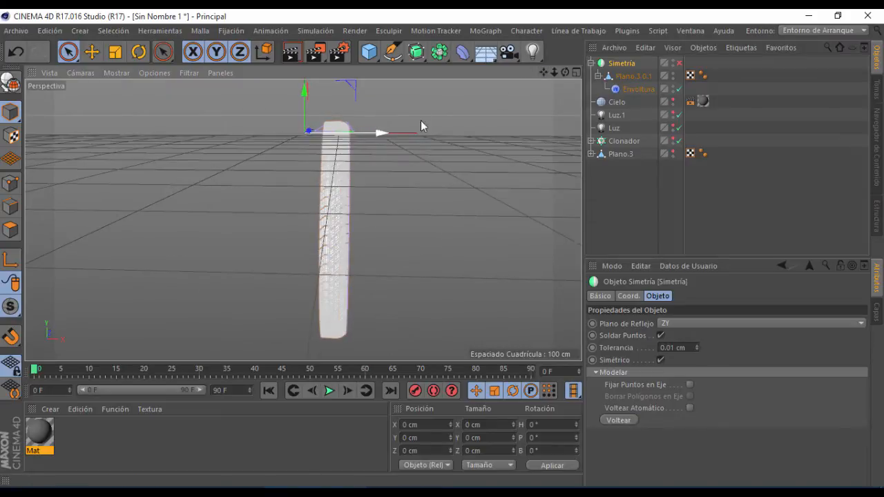
pyautogui.click(628, 78)
pyautogui.moveTo(418, 125)
pyautogui.mouseDown()
pyautogui.moveTo(431, 130)
pyautogui.moveTo(423, 129)
pyautogui.mouseUp()
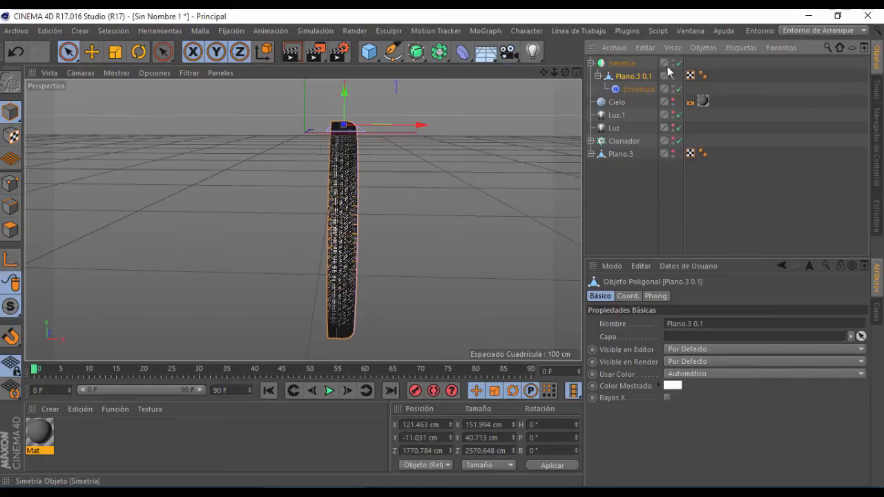
pyautogui.scroll(5, 314, 190)
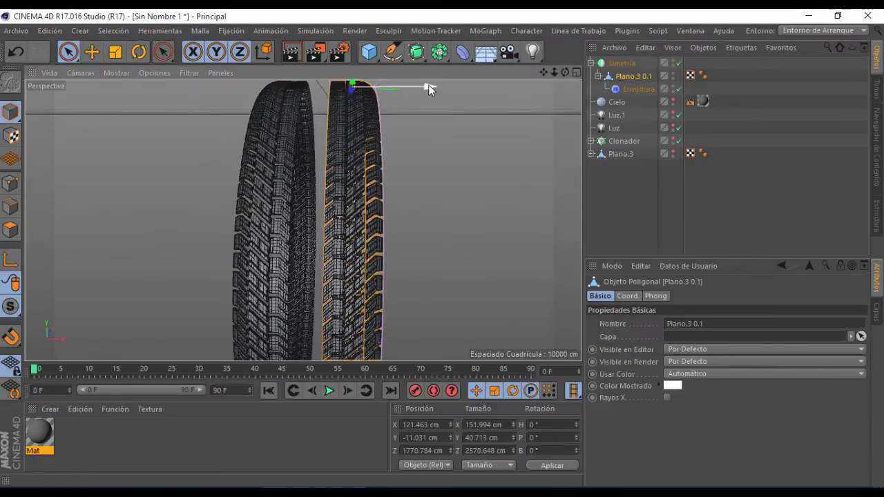
pyautogui.moveTo(429, 88); pyautogui.dragTo(417, 87)
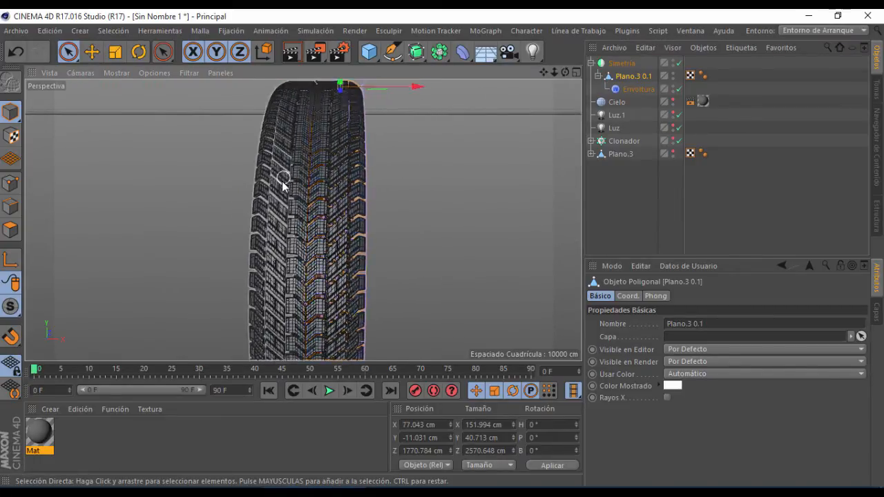
pyautogui.scroll(3, 282, 185)
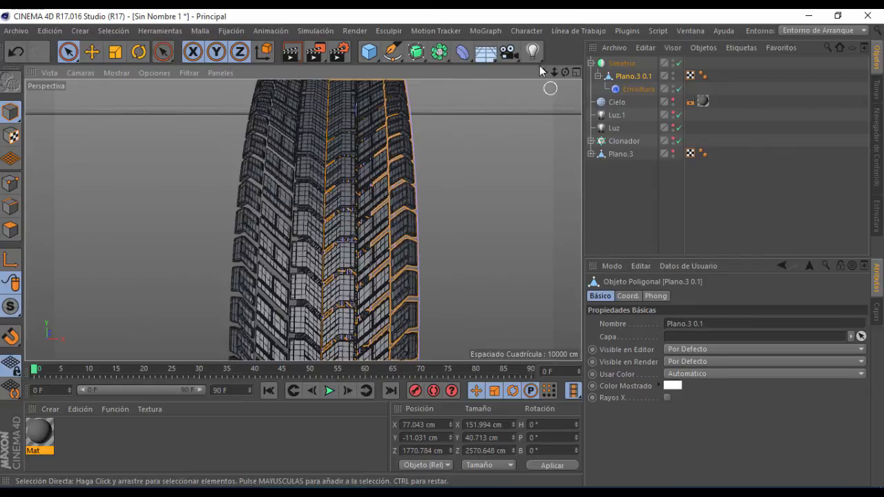
# Step: Reduce the Envoltura deformer's radius further to give the mirrored tire a smaller diameter, and clear the selection
pyautogui.moveTo(542, 70); pyautogui.dragTo(561, 123)
pyautogui.moveTo(453, 134); pyautogui.dragTo(454, 138)
pyautogui.press('h')
pyautogui.moveTo(554, 72); pyautogui.dragTo(525, 73)
pyautogui.click(639, 89)
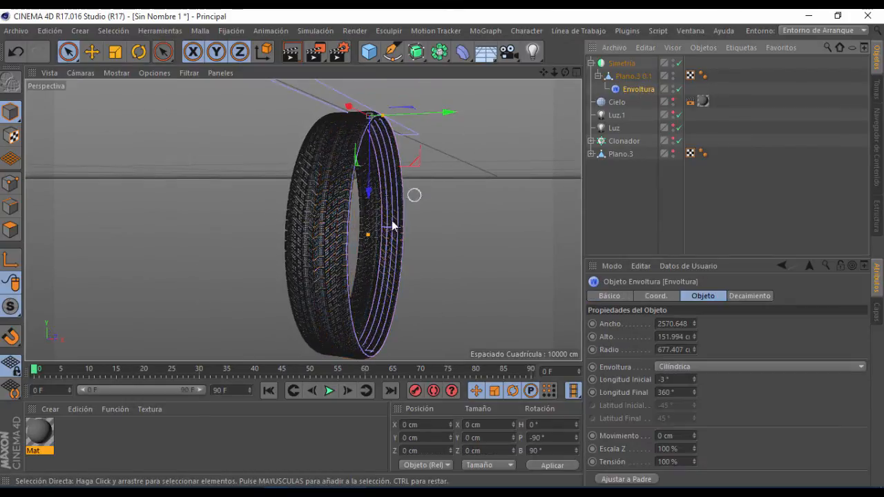
pyautogui.moveTo(371, 231); pyautogui.dragTo(376, 219)
pyautogui.moveTo(566, 72); pyautogui.dragTo(519, 111)
pyautogui.moveTo(425, 222); pyautogui.dragTo(426, 206)
pyautogui.moveTo(565, 72); pyautogui.dragTo(635, 73)
pyautogui.click(471, 175)
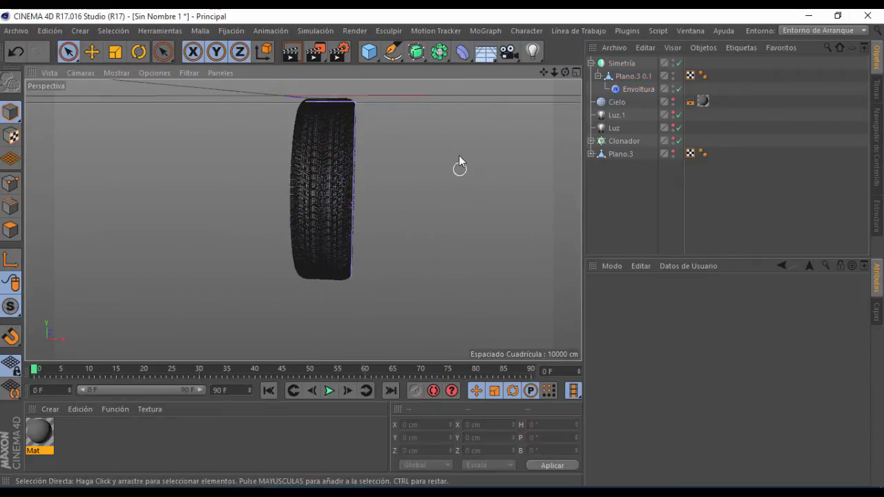
# Step: Duplicate the Simetría object at the end of the object list, convert the copy to editable geometry, and clear the selection
pyautogui.moveTo(544, 72)
pyautogui.mouseDown()
pyautogui.moveTo(540, 110)
pyautogui.moveTo(538, 71)
pyautogui.mouseUp()
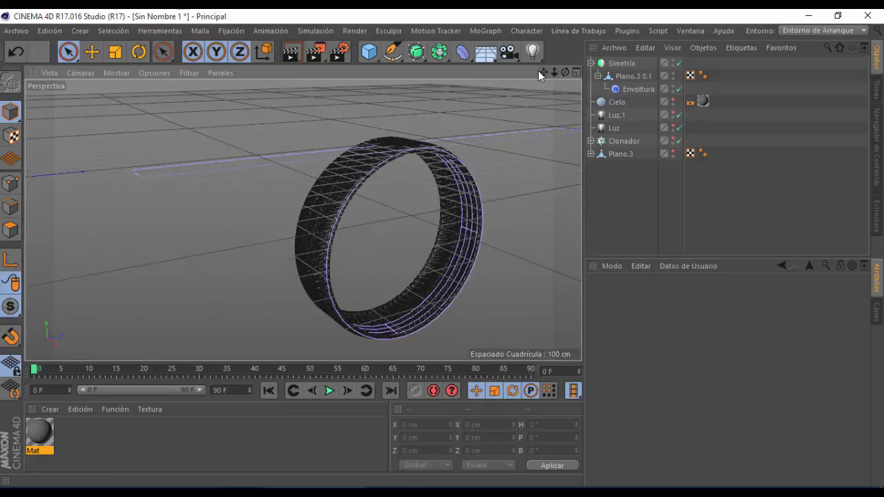
pyautogui.click(591, 63)
pyautogui.click(621, 64)
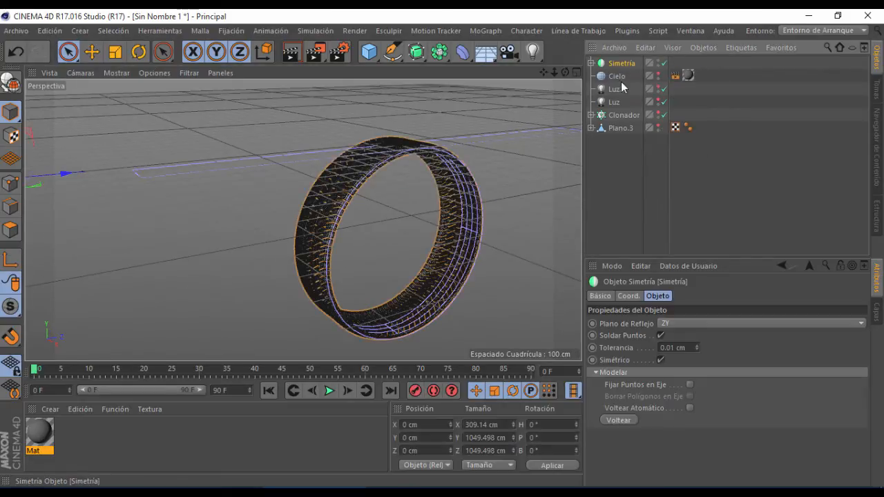
pyautogui.keyDown('ctrl'); pyautogui.moveTo(621, 64); pyautogui.dragTo(611, 143); pyautogui.keyUp('ctrl')
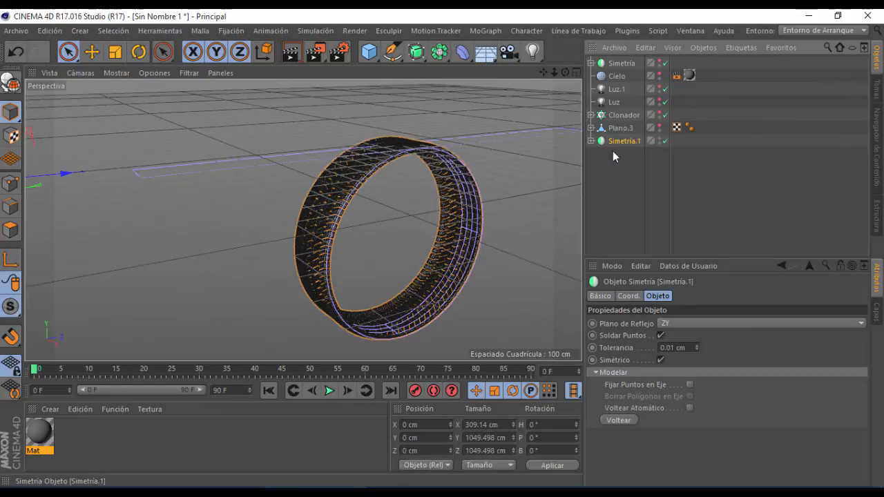
pyautogui.click(10, 81)
pyautogui.click(625, 158)
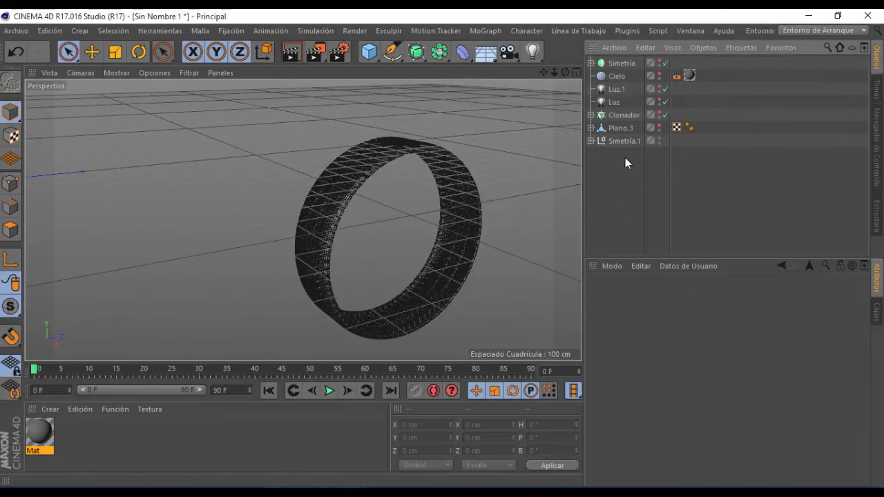
# Step: Take Plano.3 0.1 out of the Simetría.1 null and delete the emptied null
pyautogui.click(621, 141)
pyautogui.click(591, 141)
pyautogui.doubleClick(624, 155)
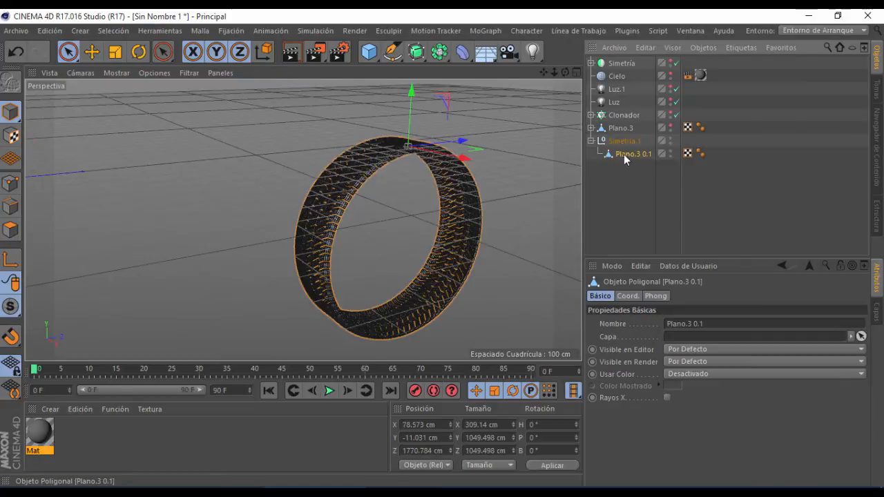
pyautogui.press('Return')
pyautogui.click(620, 142)
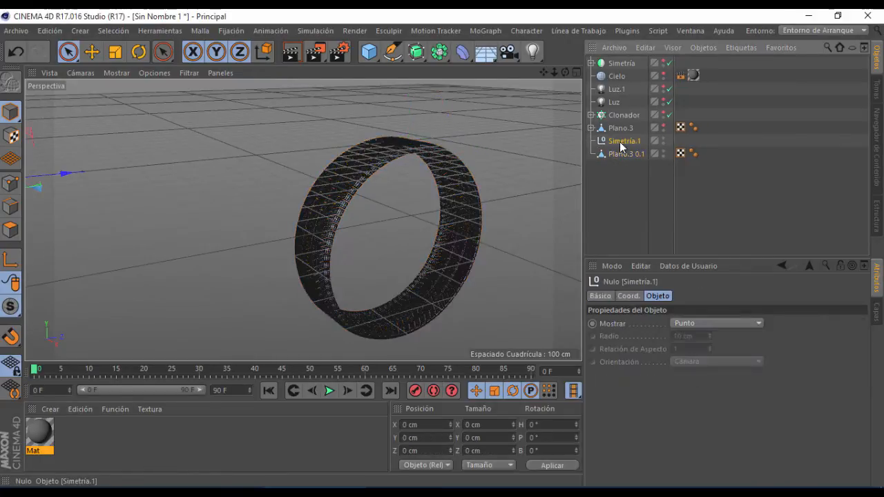
pyautogui.press('Delete')
# Step: Centre the axis of the editable Plano.3 0.1 on all its points with Centrar Ejes, and delete the stray Matriz object
pyautogui.click(603, 140)
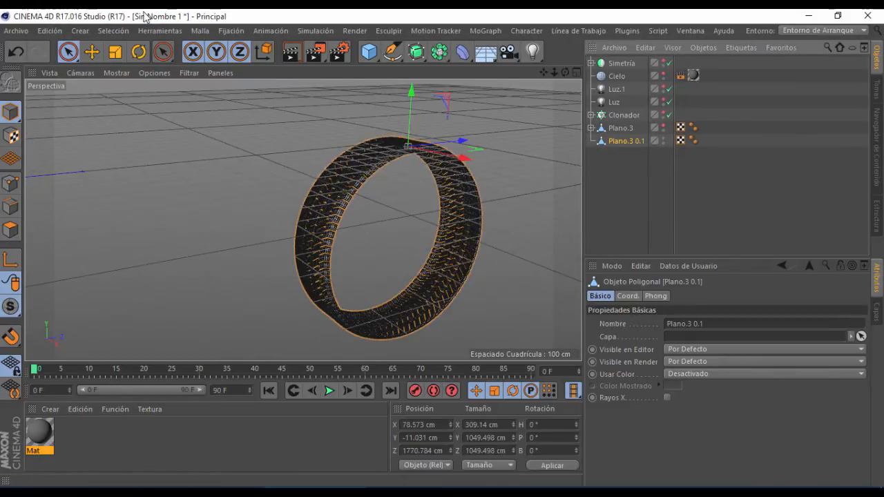
pyautogui.click(203, 30)
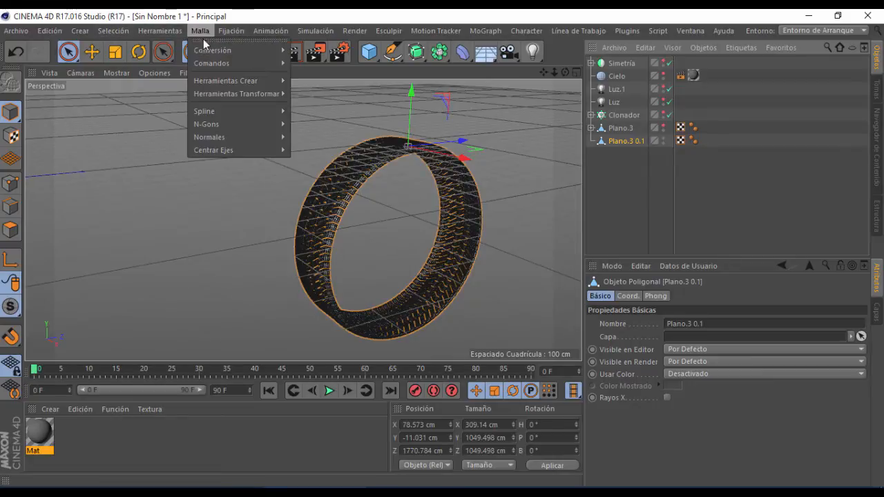
pyautogui.moveTo(228, 150)
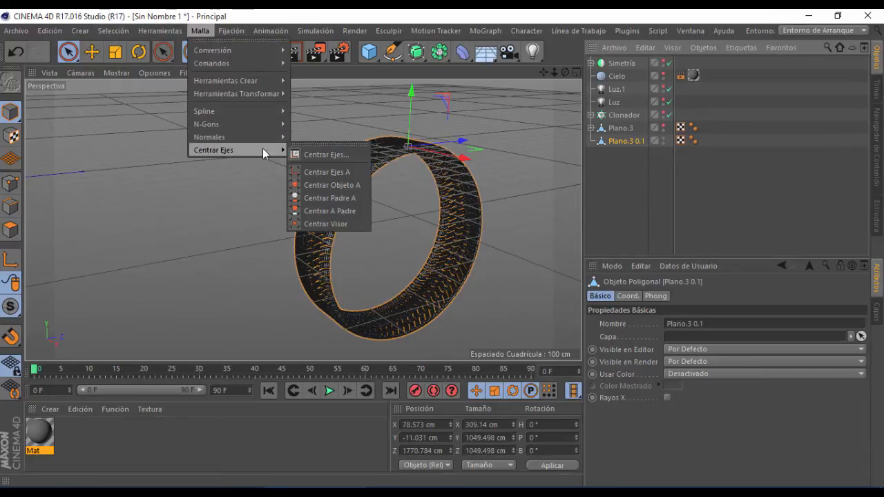
pyautogui.click(312, 155)
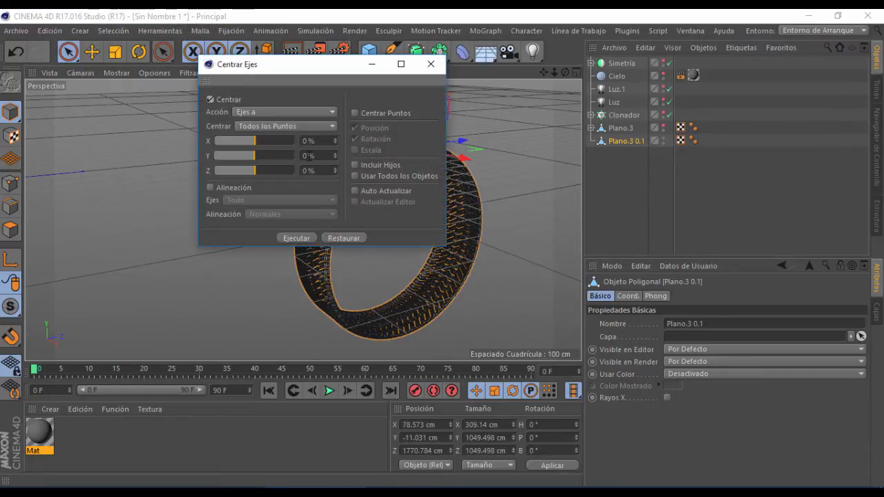
pyautogui.click(439, 53)
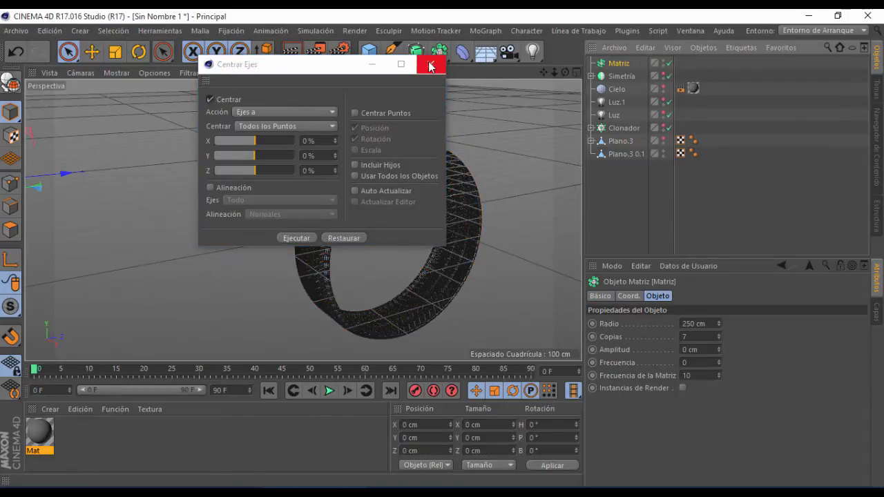
pyautogui.click(433, 63)
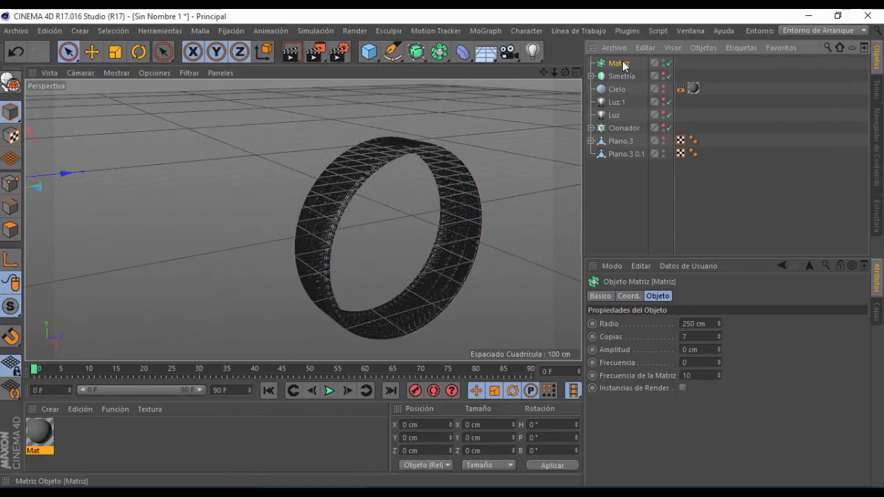
pyautogui.press('Delete')
# Step: Set the Y and Z position of the tread ring Plano.3 0.1 to 0 cm to place it at the origin
pyautogui.click(619, 142)
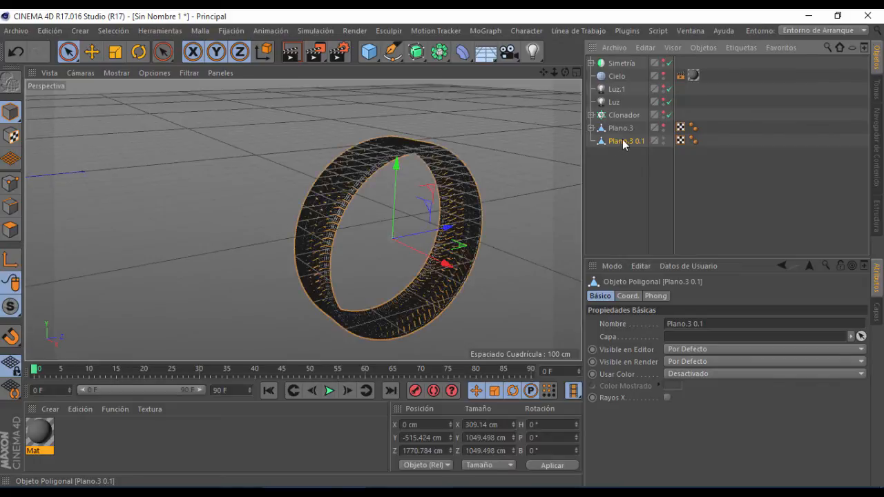
pyautogui.doubleClick(412, 438)
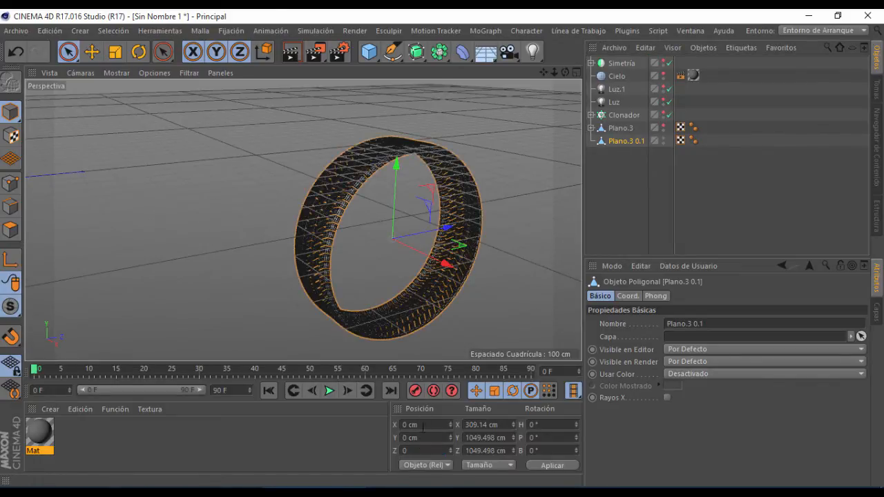
pyautogui.click(553, 473)
pyautogui.scroll(-5, 468, 248)
pyautogui.scroll(3, 172, 206)
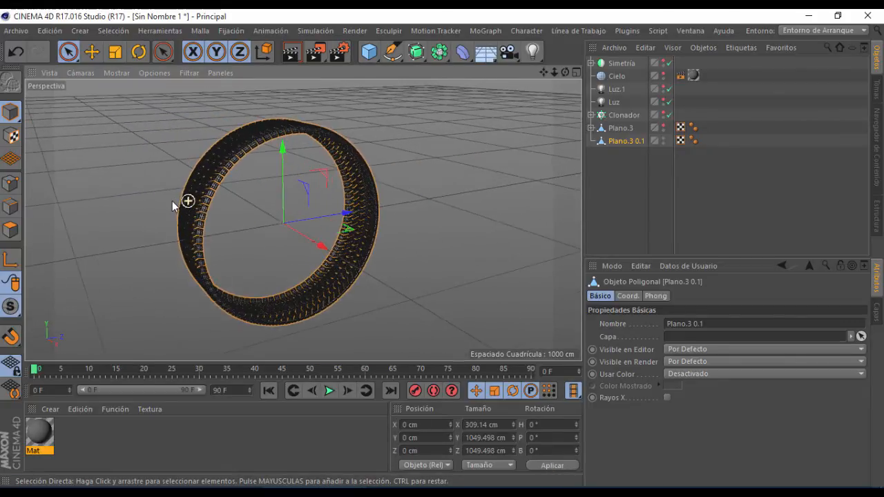
# Step: Add a cylinder at the centre of the tread ring and set its orientation to +X
pyautogui.moveTo(565, 73); pyautogui.dragTo(603, 94)
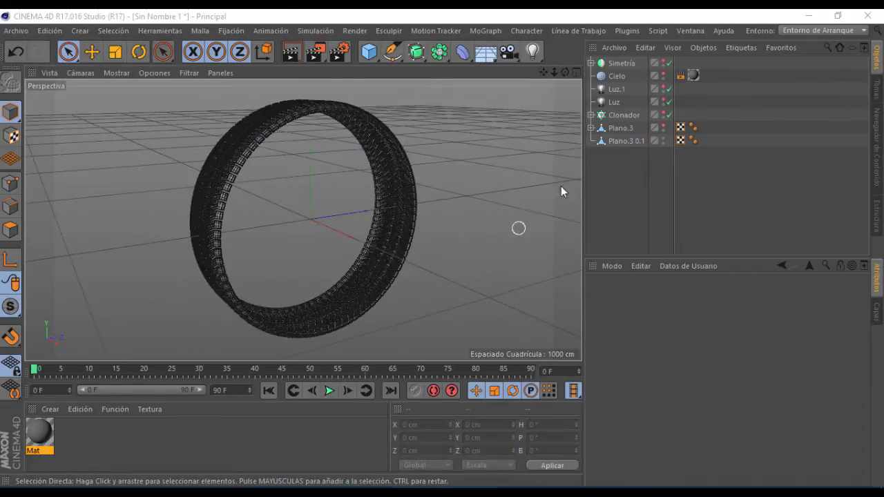
pyautogui.moveTo(565, 72); pyautogui.dragTo(604, 79)
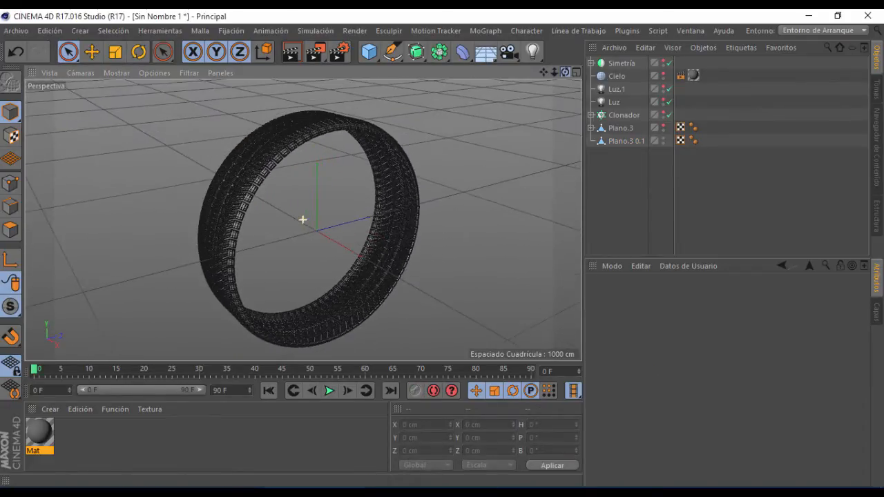
pyautogui.click(368, 52)
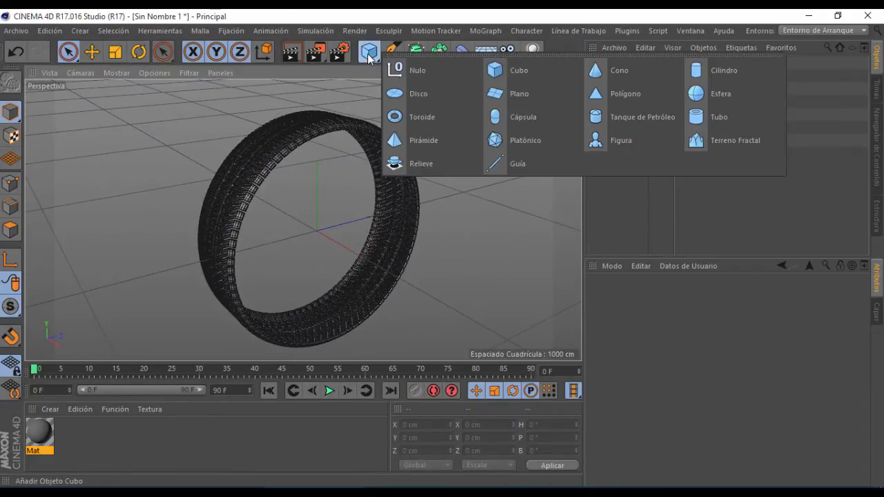
pyautogui.click(702, 68)
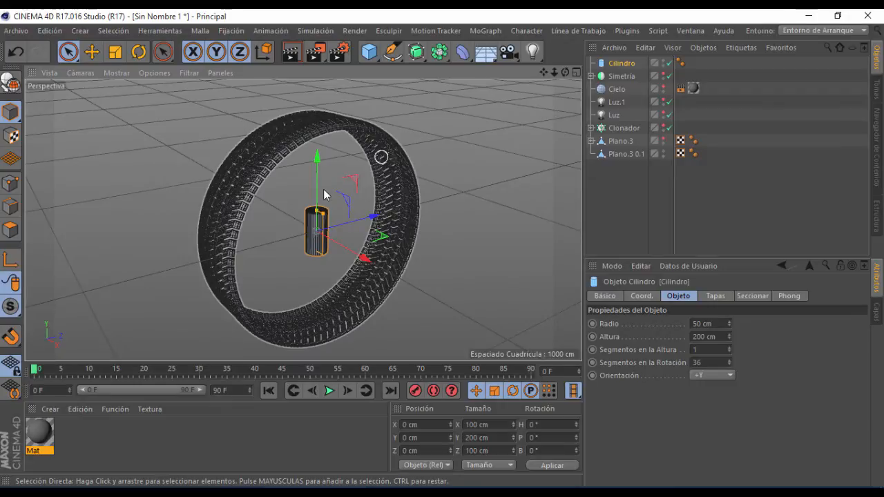
pyautogui.click(702, 375)
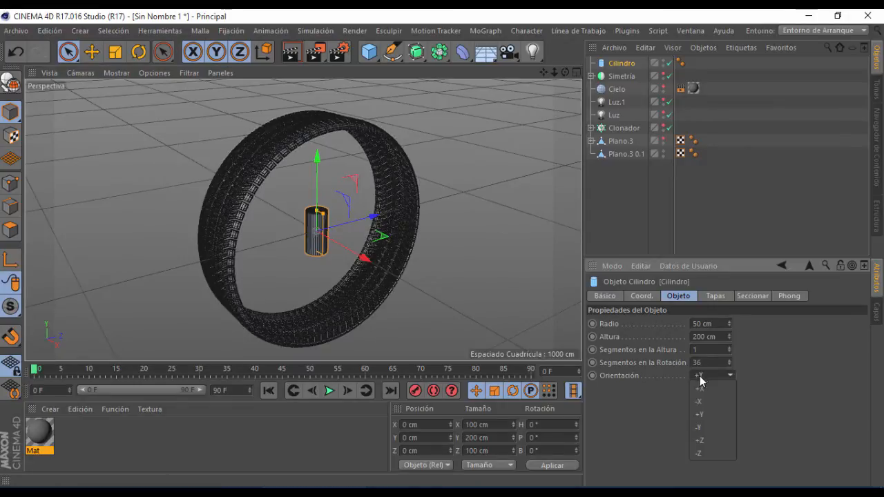
pyautogui.click(713, 389)
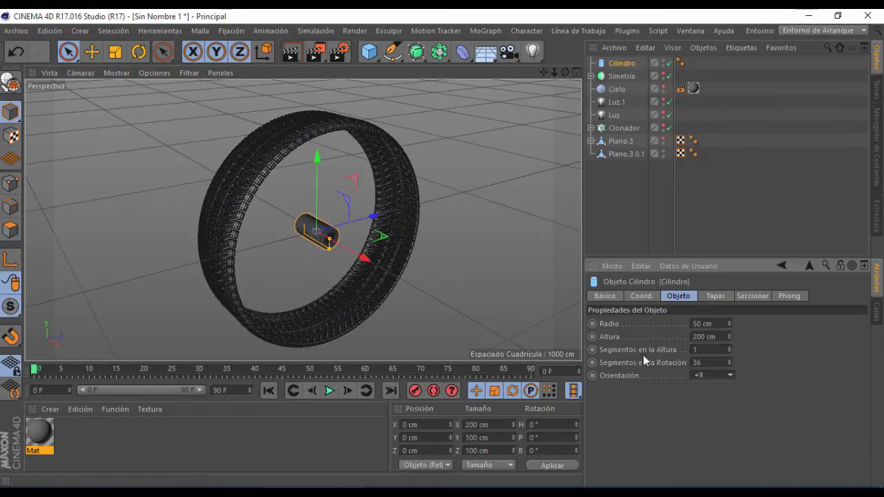
# Step: Enlarge the cylinder's radius to about 513 cm so it fills the tread ring
pyautogui.scroll(2, 328, 251)
pyautogui.scroll(-1, 354, 255)
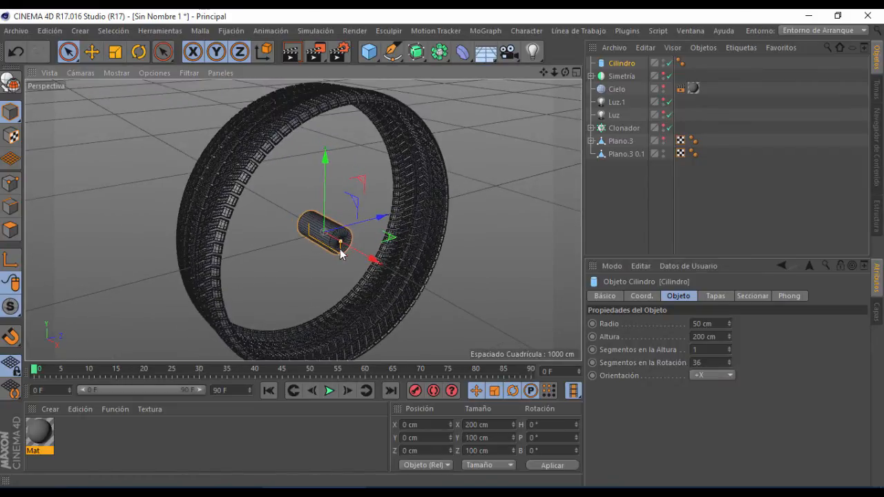
pyautogui.moveTo(341, 255); pyautogui.dragTo(368, 366)
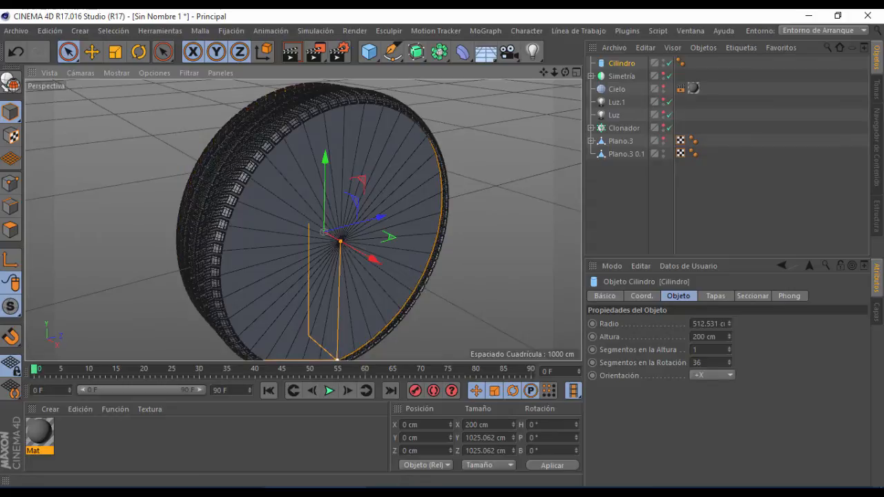
# Step: Fine-tune the cylinder's radius to about 518.5 cm so its surface sits against the base of the tread blocks
pyautogui.scroll(10, 203, 150)
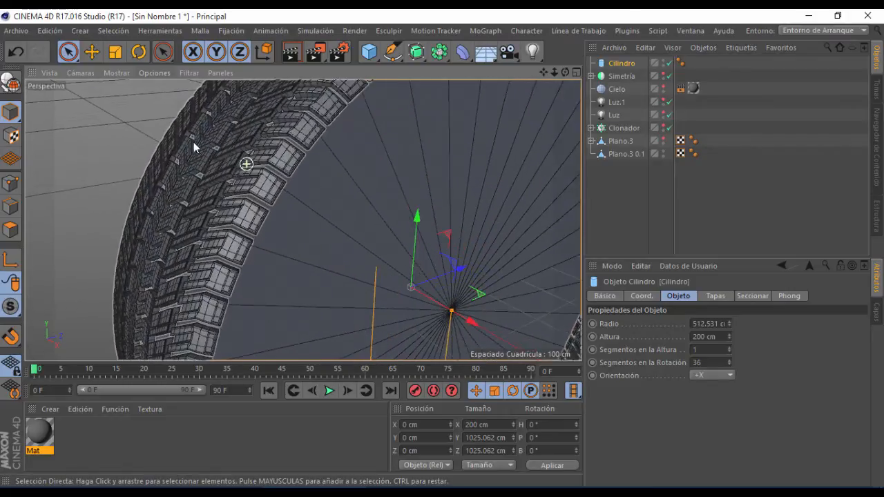
pyautogui.scroll(3, 273, 191)
pyautogui.scroll(4, 450, 122)
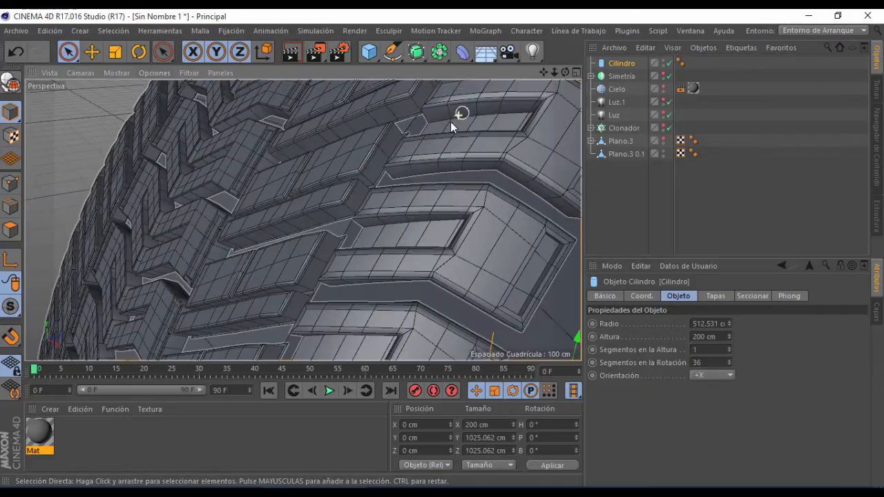
pyautogui.moveTo(565, 72); pyautogui.dragTo(547, 78)
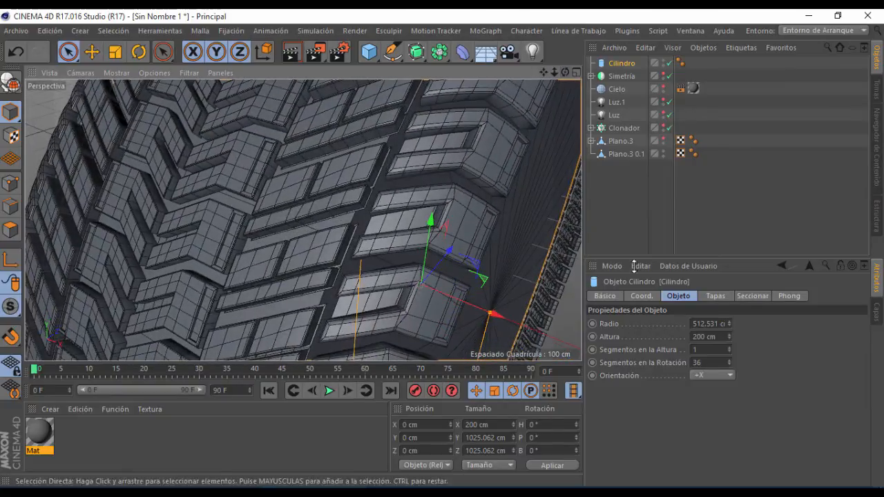
pyautogui.click(730, 322)
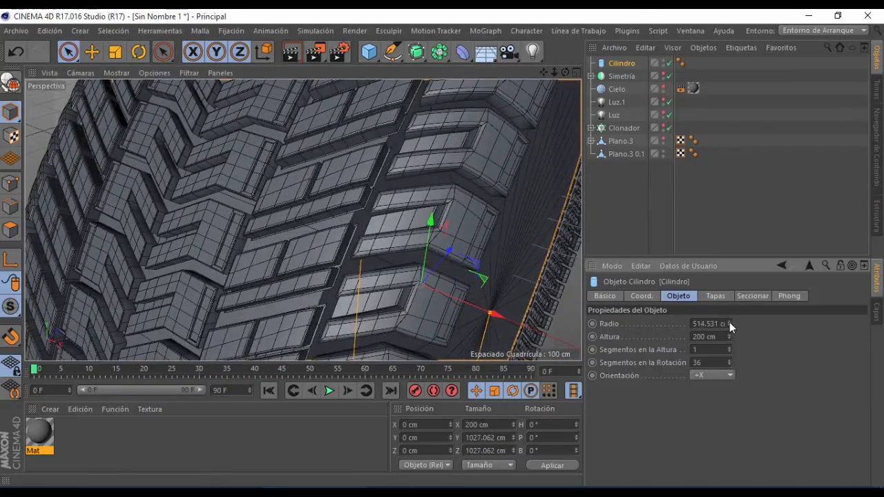
pyautogui.click(730, 322)
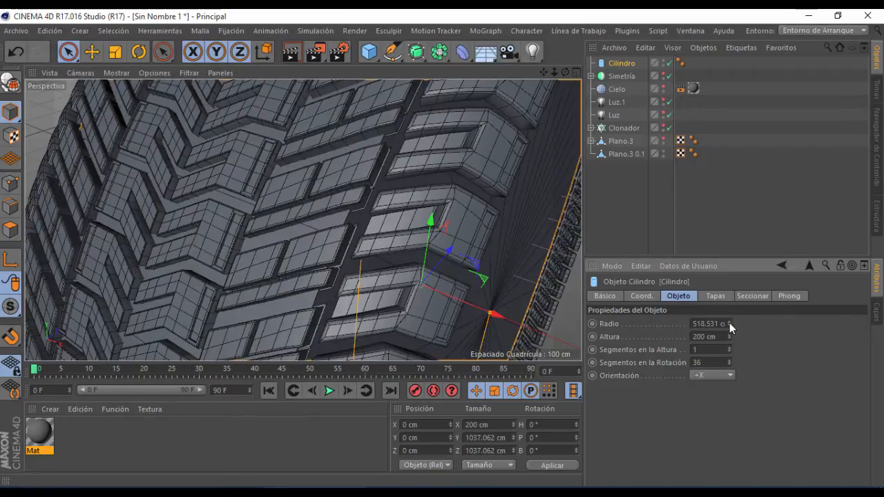
pyautogui.click(729, 322)
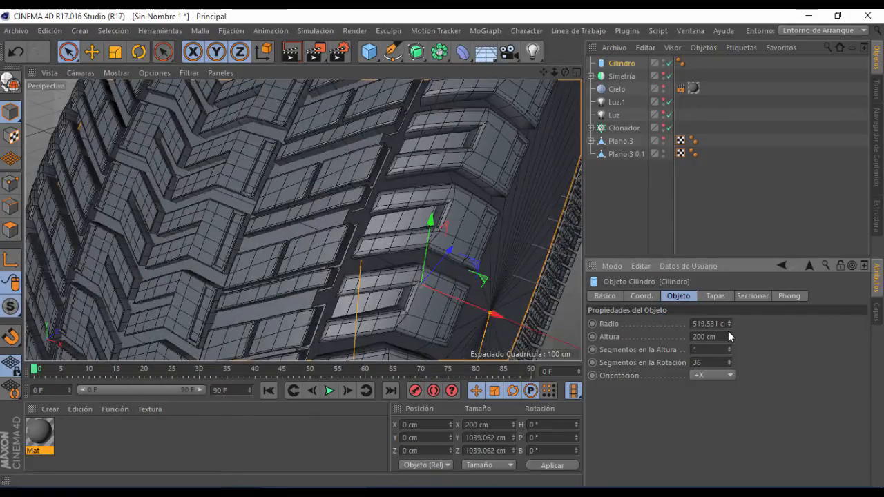
pyautogui.click(729, 326)
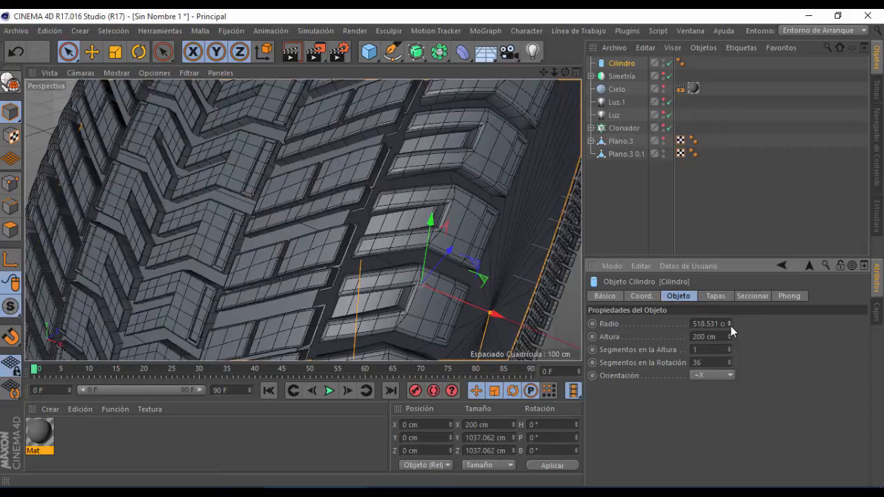
# Step: Increase the cylinder's height to 245 cm so it spans more of the tread's width
pyautogui.moveTo(557, 72)
pyautogui.mouseDown()
pyautogui.moveTo(546, 72)
pyautogui.moveTo(565, 72)
pyautogui.mouseUp()
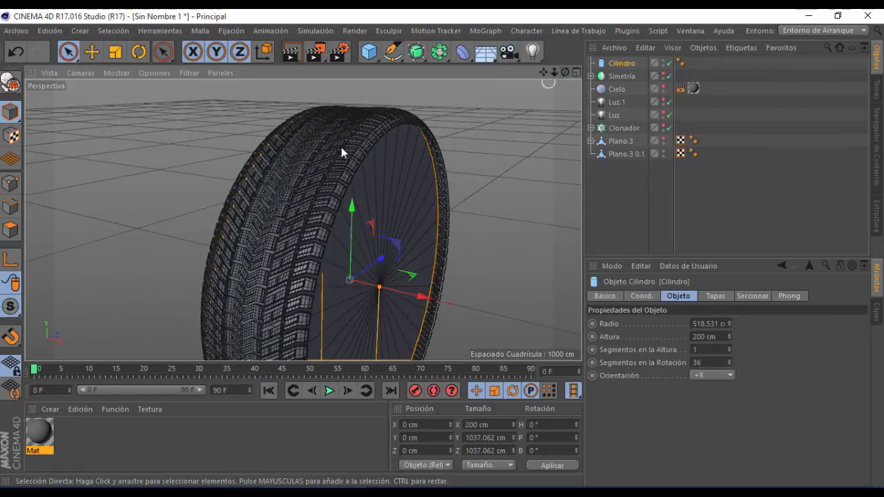
pyautogui.scroll(6, 295, 156)
pyautogui.scroll(8, 341, 152)
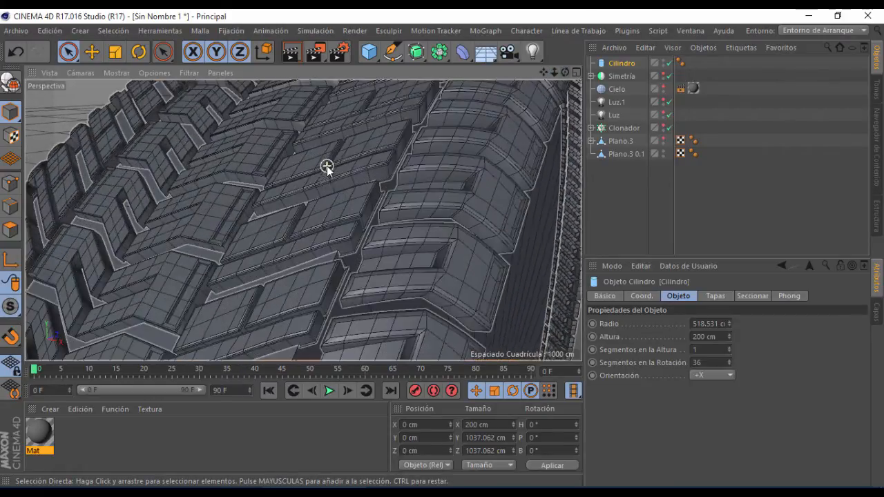
pyautogui.moveTo(567, 73)
pyautogui.mouseDown()
pyautogui.moveTo(559, 139)
pyautogui.moveTo(535, 201)
pyautogui.mouseUp()
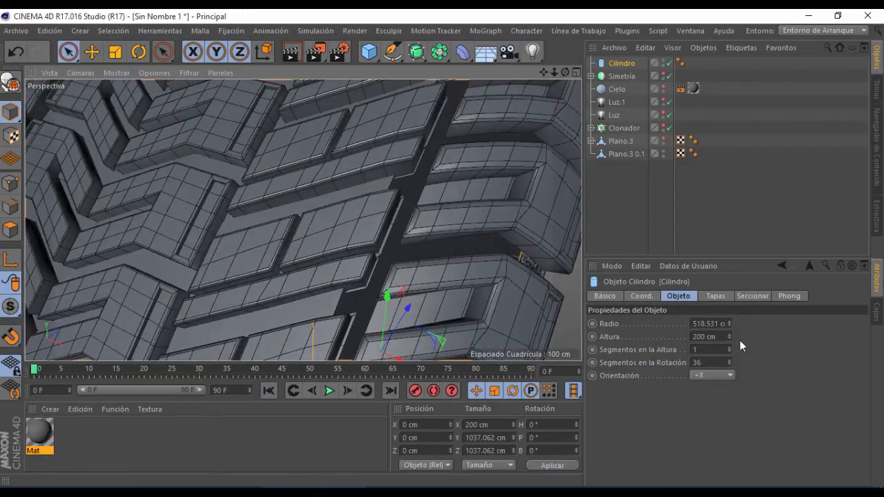
pyautogui.click(729, 336)
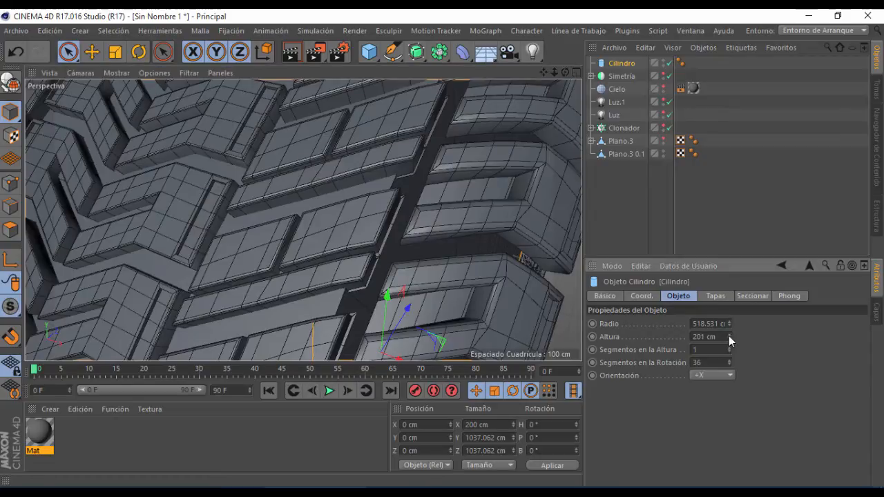
pyautogui.moveTo(729, 336); pyautogui.dragTo(730, 336)
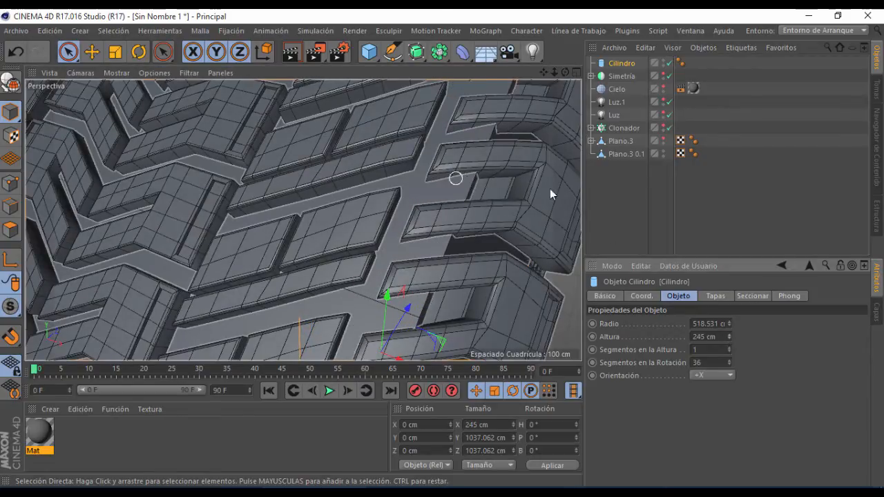
# Step: Reduce the cylinder's height to 204 cm and convert the cylinder into an editable polygon object
pyautogui.moveTo(731, 341); pyautogui.dragTo(732, 341)
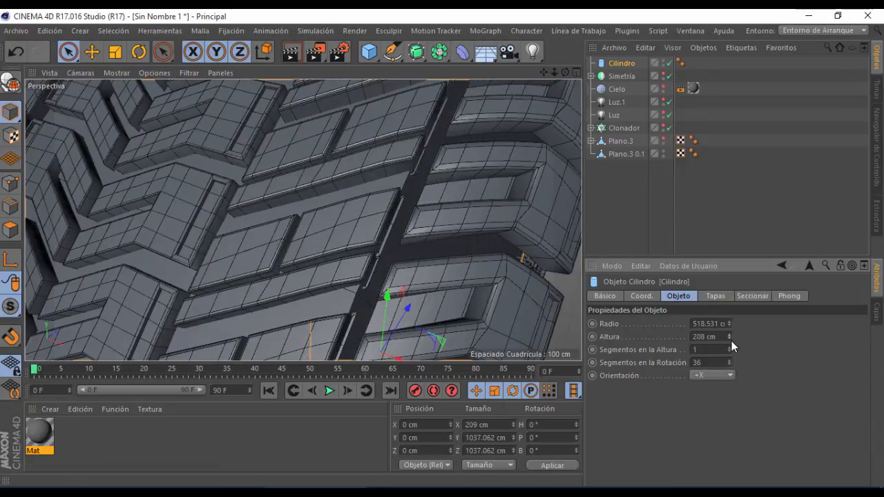
pyautogui.moveTo(561, 69); pyautogui.dragTo(548, 42)
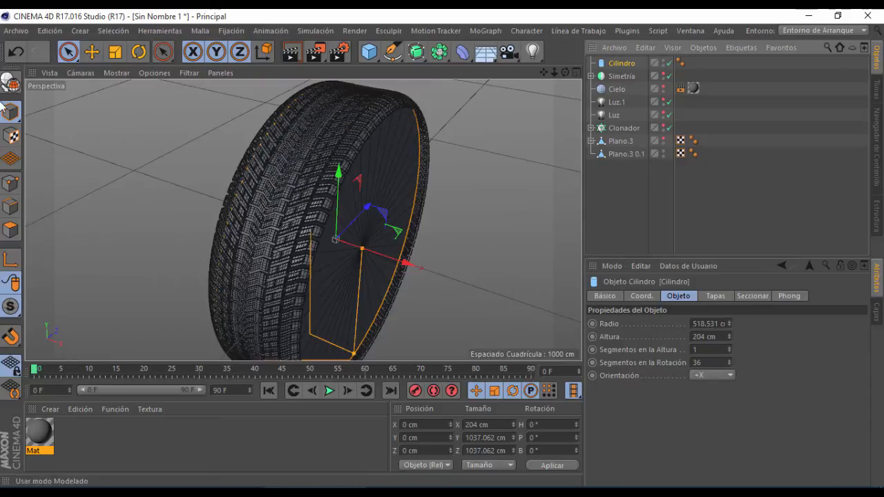
pyautogui.click(11, 82)
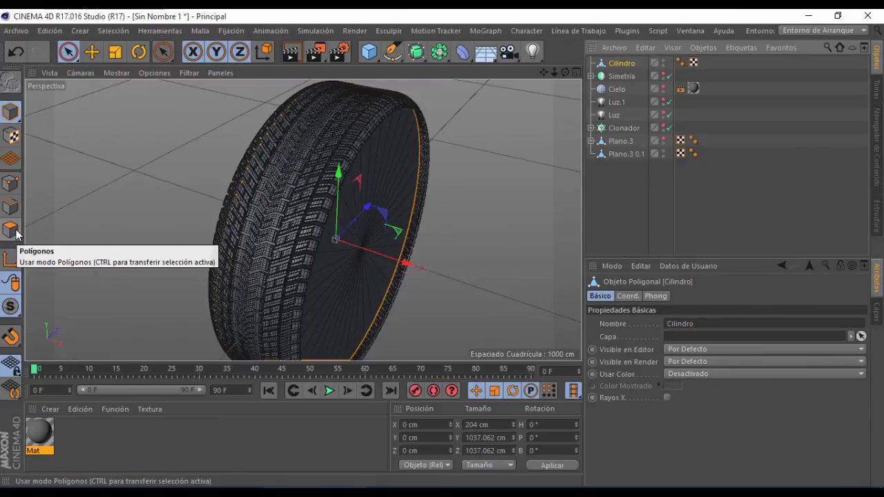
# Step: Loop-select the polygons of both end caps of the cylinder in polygon mode
pyautogui.click(17, 234)
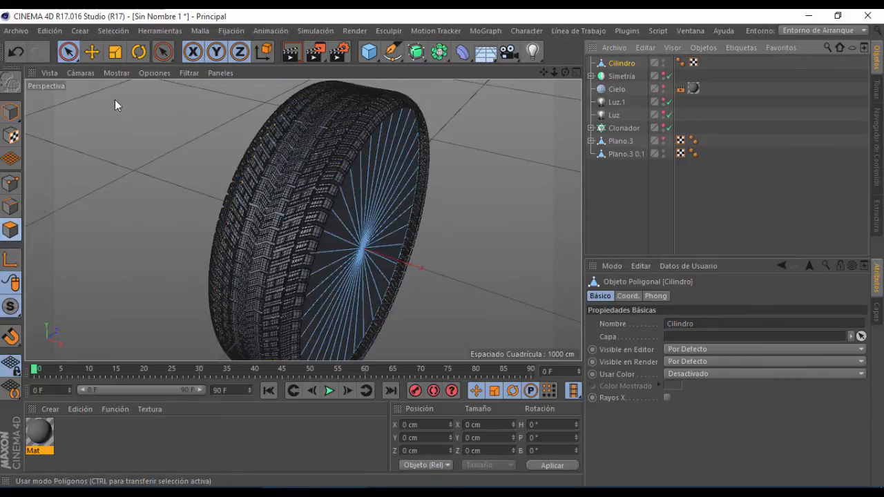
pyautogui.click(67, 53)
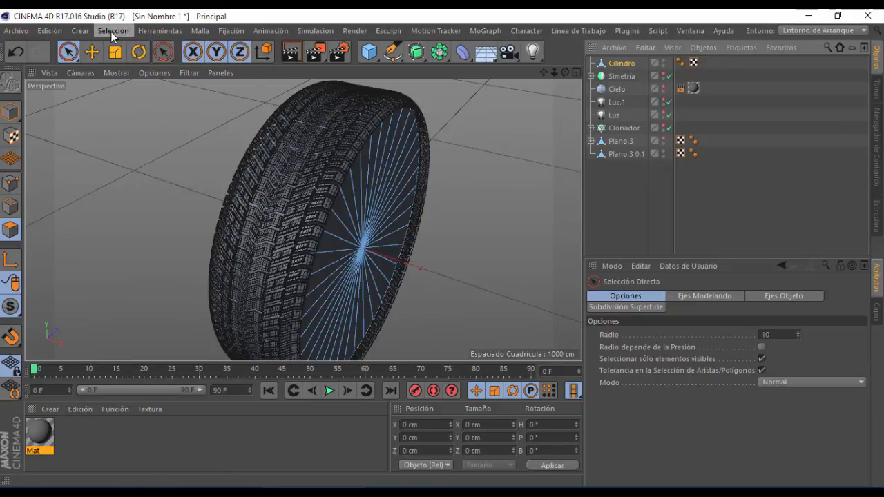
pyautogui.click(111, 32)
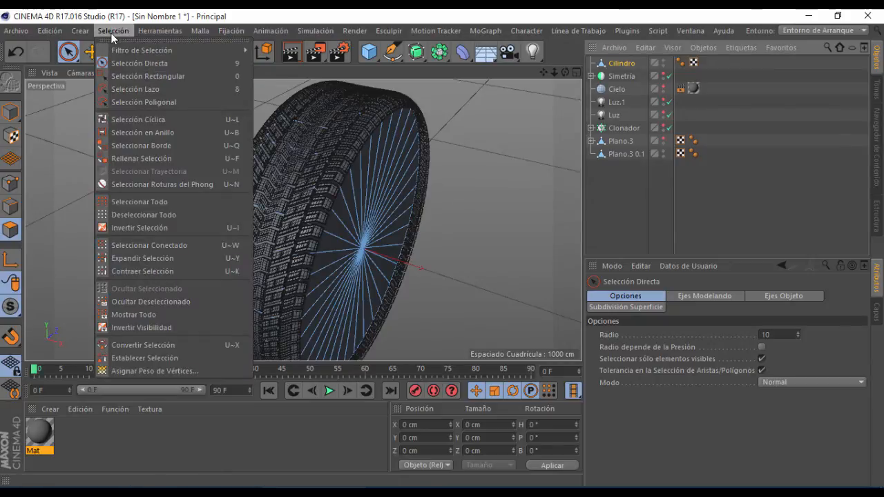
pyautogui.click(148, 120)
pyautogui.click(382, 207)
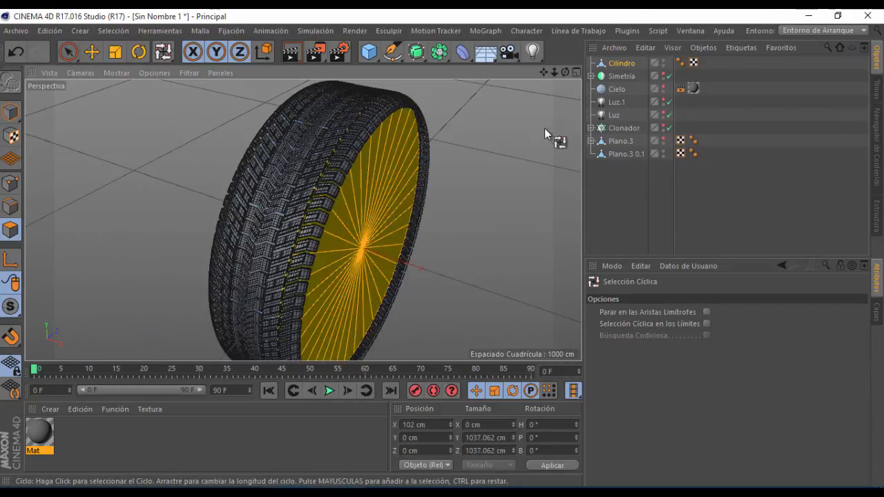
pyautogui.moveTo(566, 72); pyautogui.dragTo(186, 241)
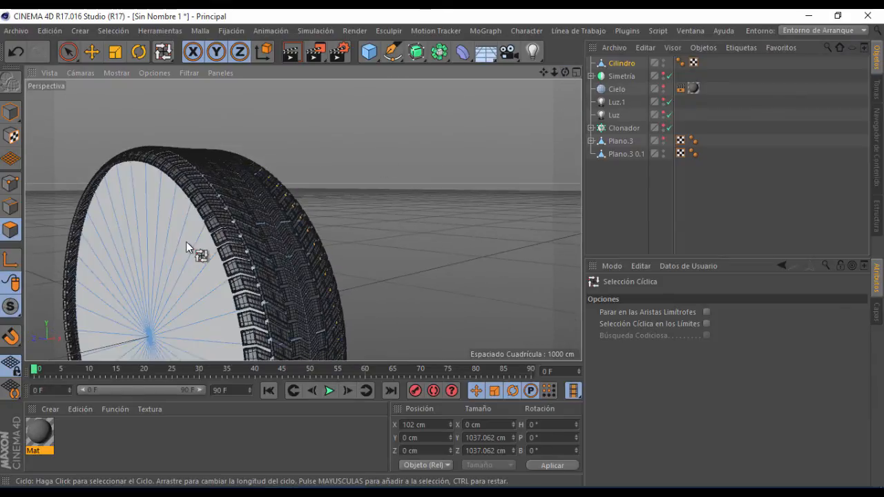
pyautogui.keyDown('shift'); pyautogui.click(185, 242); pyautogui.keyUp('shift')
# Step: Inset the selected cap polygons by about 6.5 cm with Extrude Inner
pyautogui.moveTo(566, 70); pyautogui.dragTo(327, 228)
pyautogui.scroll(5, 325, 225)
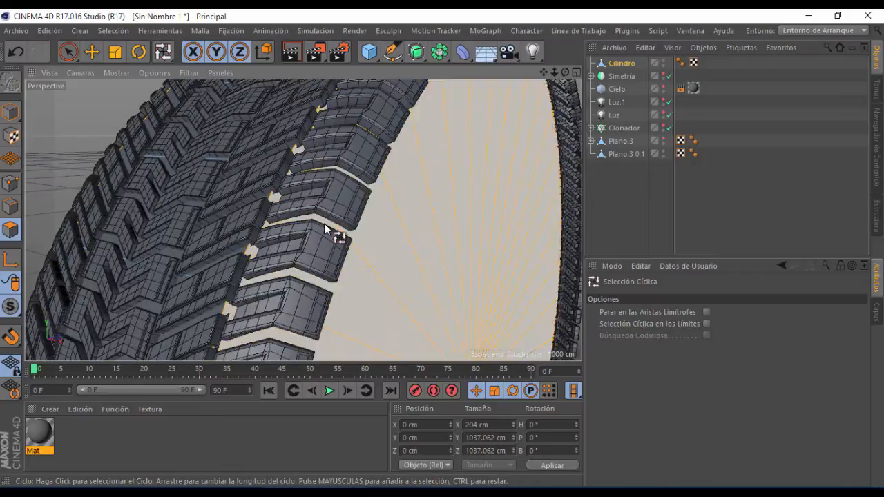
pyautogui.rightClick(454, 222)
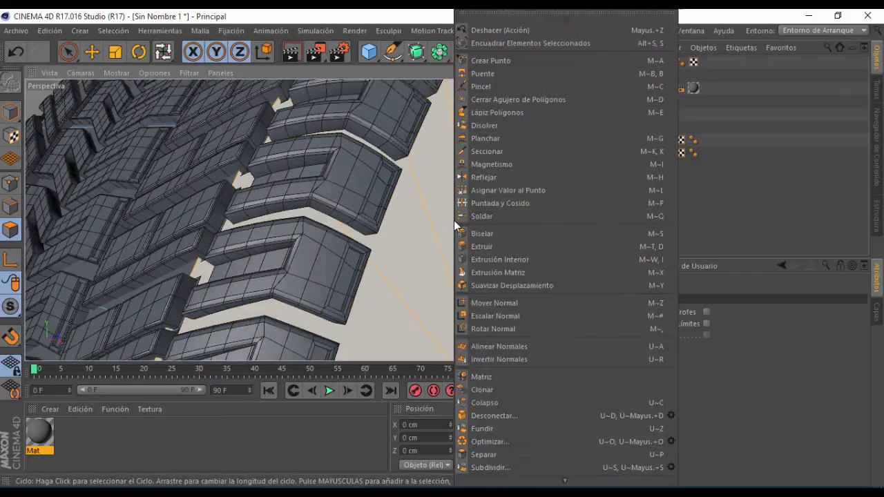
pyautogui.click(496, 258)
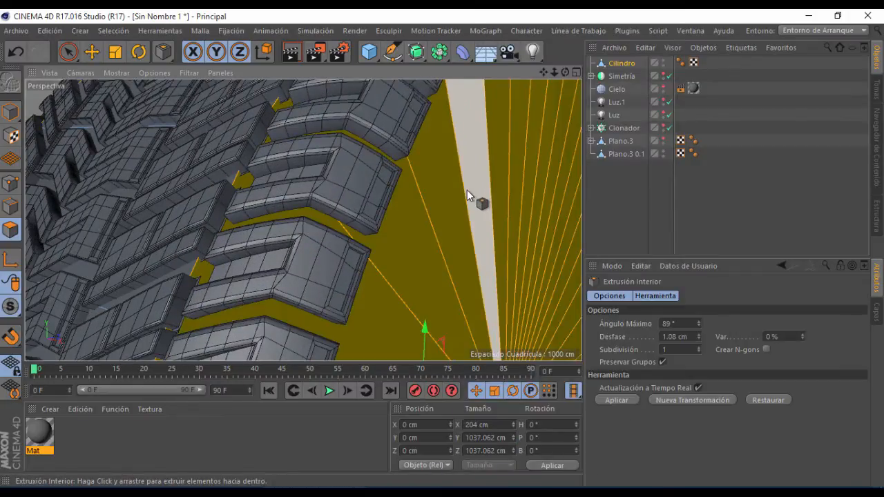
pyautogui.moveTo(467, 190); pyautogui.dragTo(471, 190)
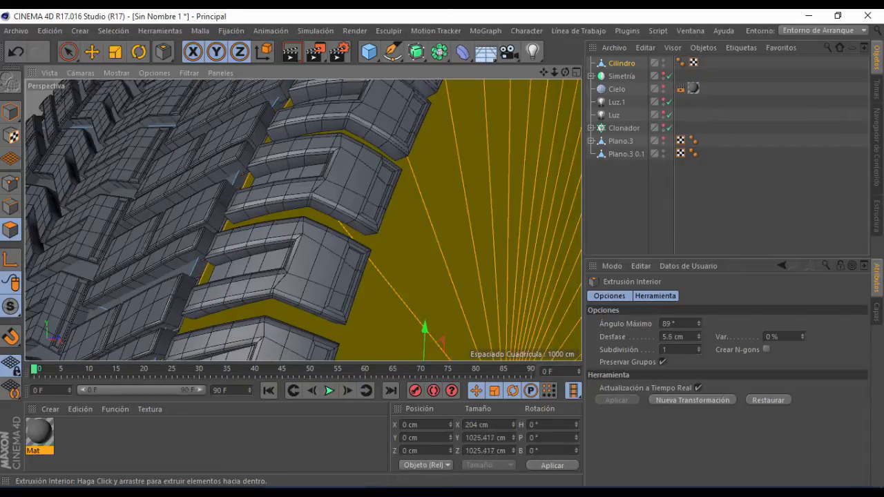
pyautogui.moveTo(472, 191); pyautogui.dragTo(472, 190)
# Step: Scale the selected caps outward along X until they span about 230 cm
pyautogui.moveTo(543, 72); pyautogui.dragTo(553, 75)
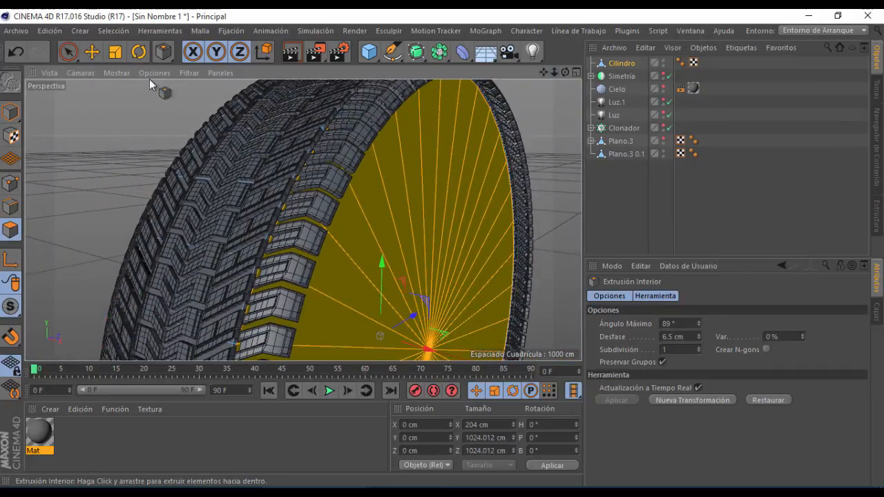
pyautogui.click(122, 56)
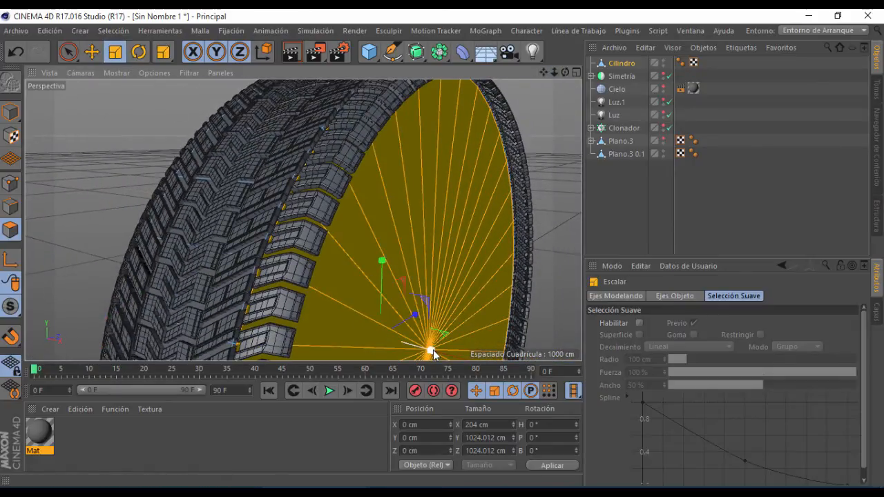
pyautogui.moveTo(432, 349)
pyautogui.mouseDown()
pyautogui.moveTo(449, 356)
pyautogui.moveTo(442, 356)
pyautogui.mouseUp()
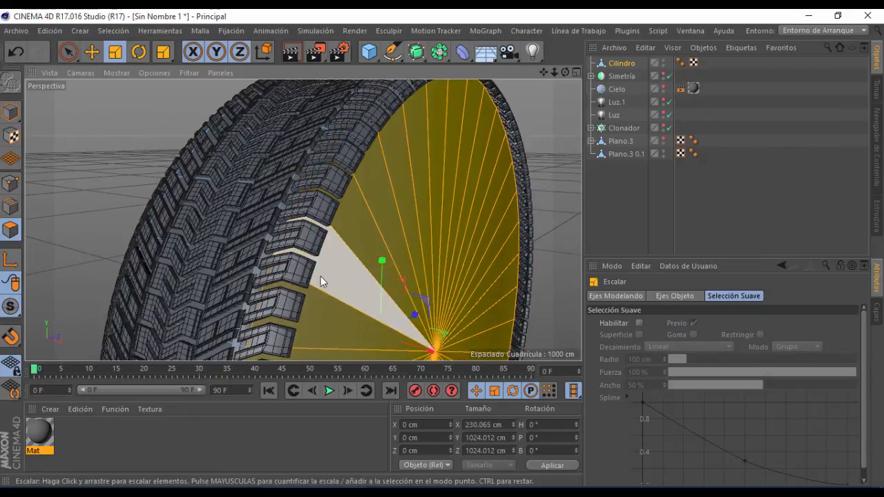
# Step: Inset both caps by about 13 cm and widen them along X to about 277 cm
pyautogui.moveTo(303, 239)
pyautogui.keyDown('alt'); pyautogui.mouseDown(button='right')
pyautogui.moveTo(339, 205)
pyautogui.moveTo(280, 229)
pyautogui.moveTo(310, 231)
pyautogui.mouseUp(button='right'); pyautogui.keyUp('alt')
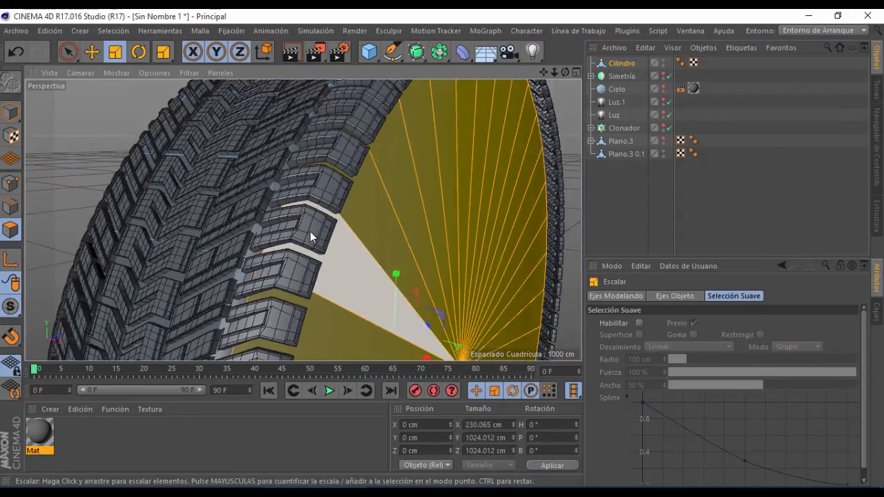
pyautogui.keyDown('alt'); pyautogui.moveTo(316, 232); pyautogui.dragTo(289, 202, button='middle'); pyautogui.keyUp('alt')
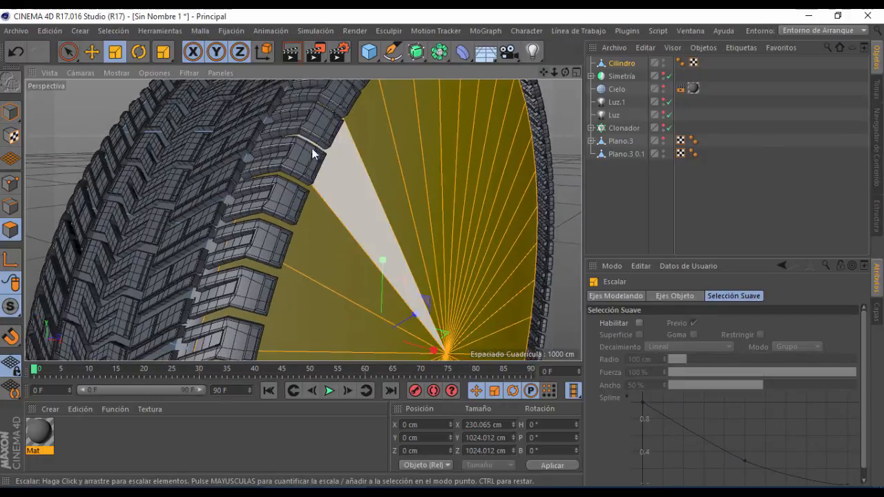
pyautogui.rightClick(438, 191)
pyautogui.click(477, 269)
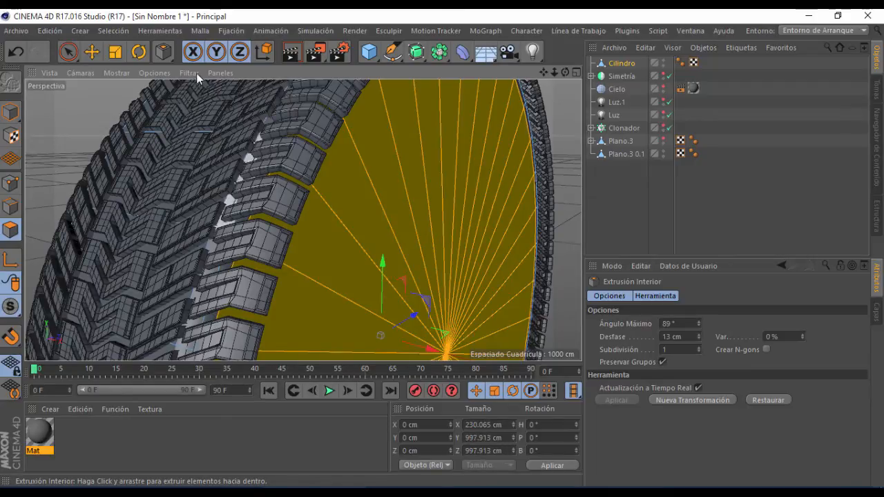
pyautogui.click(118, 53)
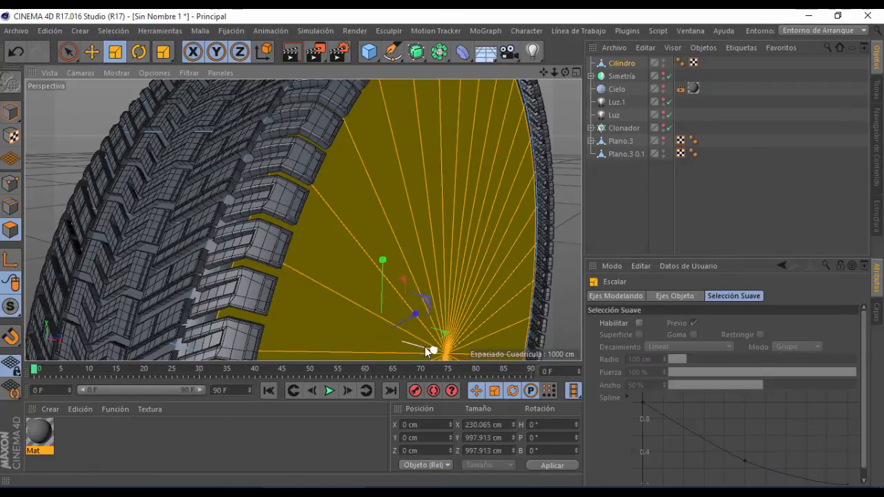
pyautogui.moveTo(435, 356)
pyautogui.mouseDown()
pyautogui.moveTo(448, 353)
pyautogui.moveTo(433, 350)
pyautogui.mouseUp()
# Step: Inset the selected caps again by about 13.5 cm, inside the edge of the outer tread blocks
pyautogui.scroll(5, 291, 221)
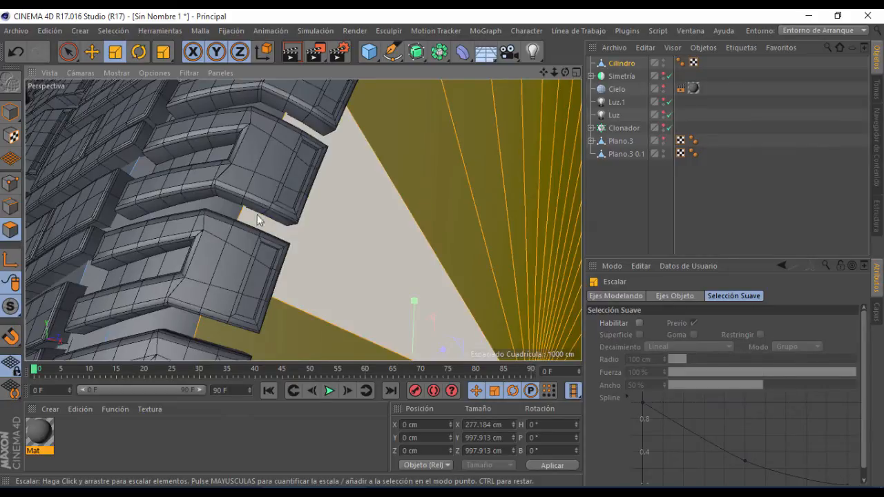
pyautogui.rightClick(371, 208)
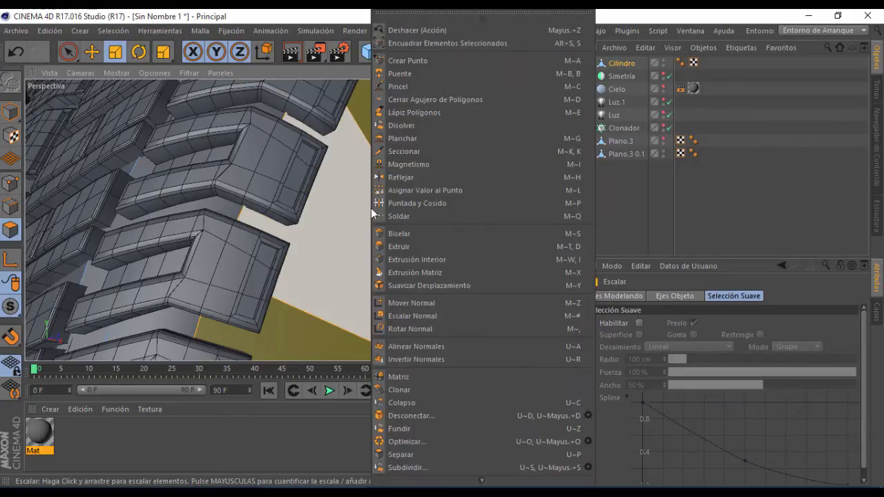
pyautogui.click(413, 259)
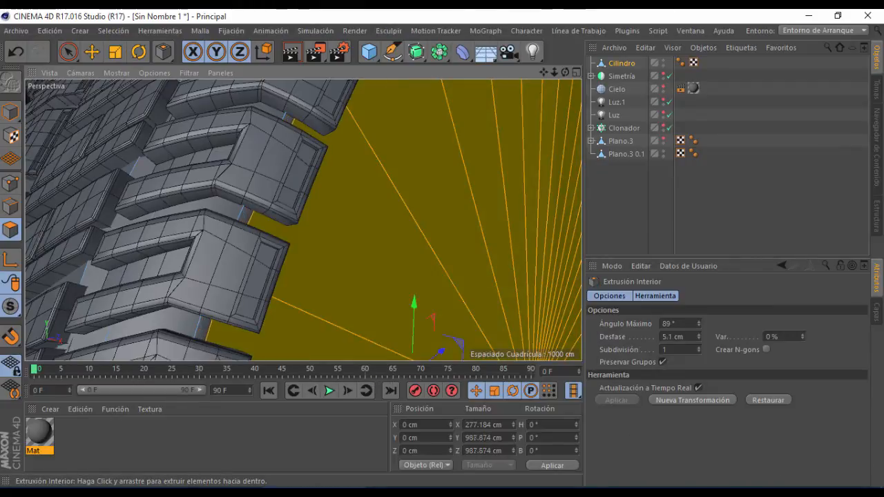
pyautogui.scroll(-6, 409, 229)
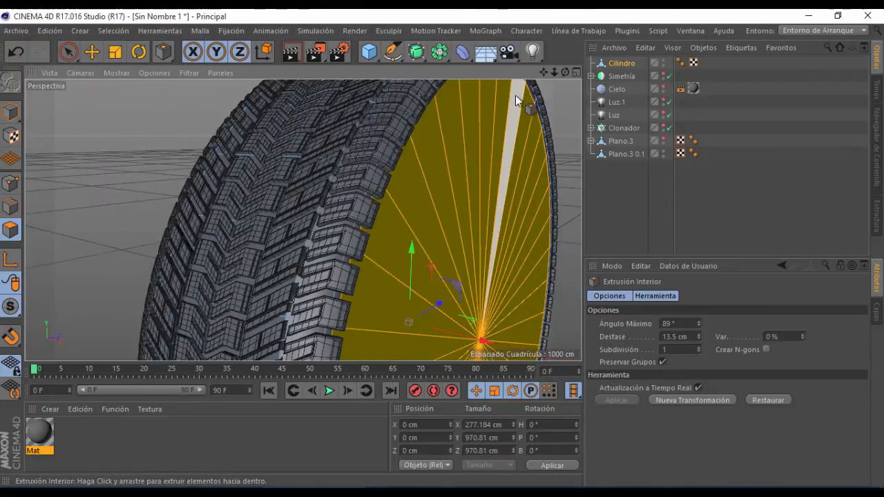
# Step: Scale the caps along X to about 312 cm so the base clears the sides of the tread blocks
pyautogui.moveTo(545, 71); pyautogui.dragTo(517, 40)
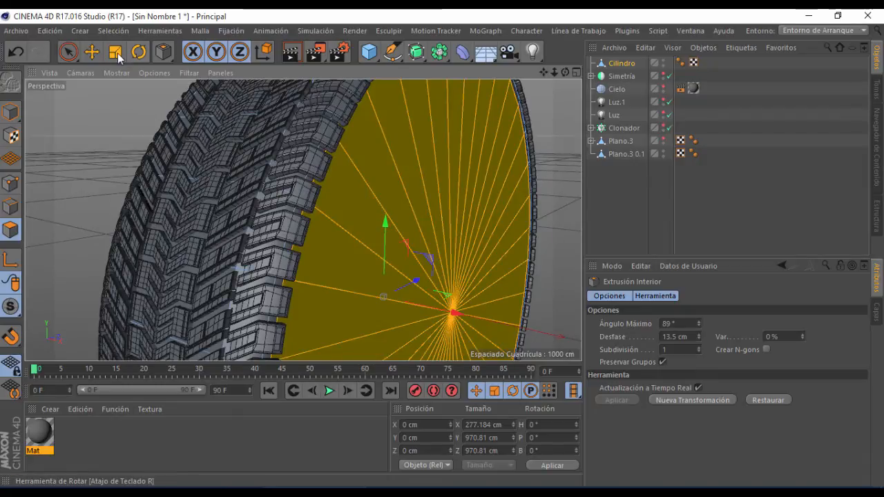
pyautogui.press('t')
pyautogui.moveTo(463, 314); pyautogui.dragTo(469, 326)
pyautogui.keyDown('alt'); pyautogui.moveTo(273, 144); pyautogui.dragTo(492, 127, button='right'); pyautogui.keyUp('alt')
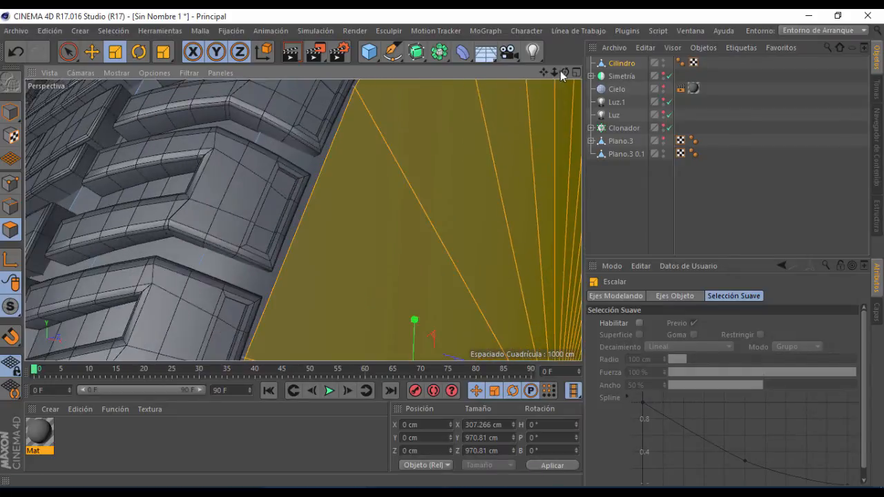
pyautogui.moveTo(565, 72); pyautogui.dragTo(531, 86)
pyautogui.moveTo(335, 305); pyautogui.dragTo(334, 306)
# Step: Inset the cap polygons by about 13.7 cm to add another ring to the sidewall
pyautogui.moveTo(554, 73); pyautogui.dragTo(604, 87)
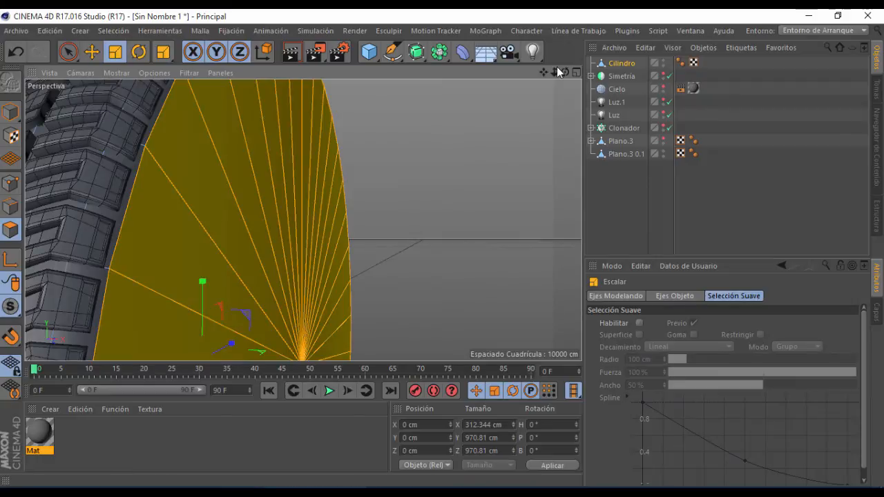
pyautogui.moveTo(555, 72); pyautogui.dragTo(535, 82)
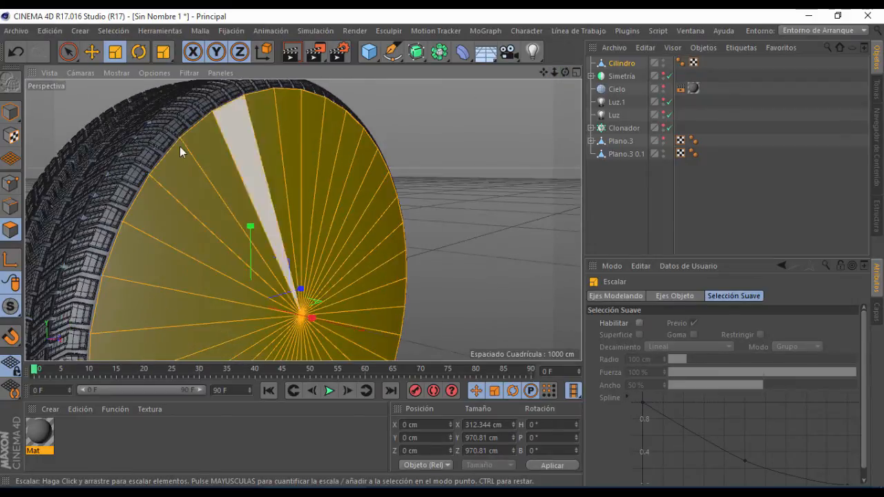
pyautogui.scroll(2, 179, 147)
pyautogui.rightClick(268, 136)
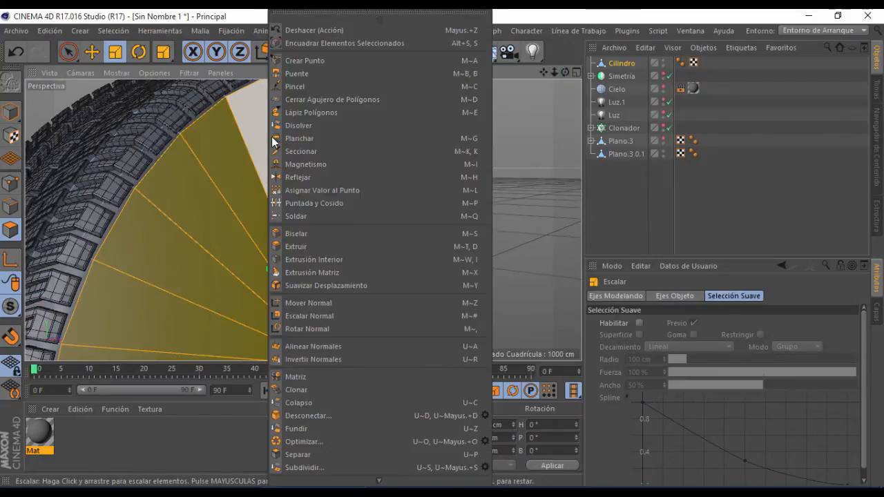
pyautogui.click(313, 259)
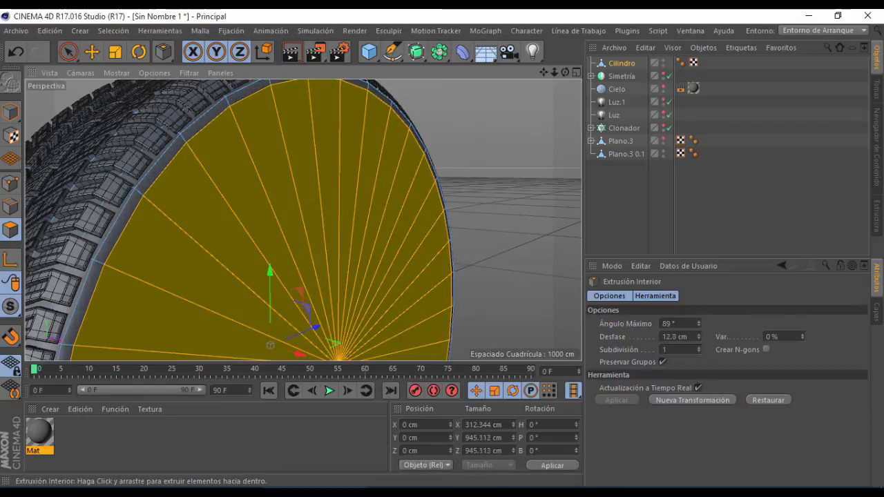
# Step: Widen the selected caps slightly along X to about 322 cm
pyautogui.moveTo(554, 72); pyautogui.dragTo(602, 68)
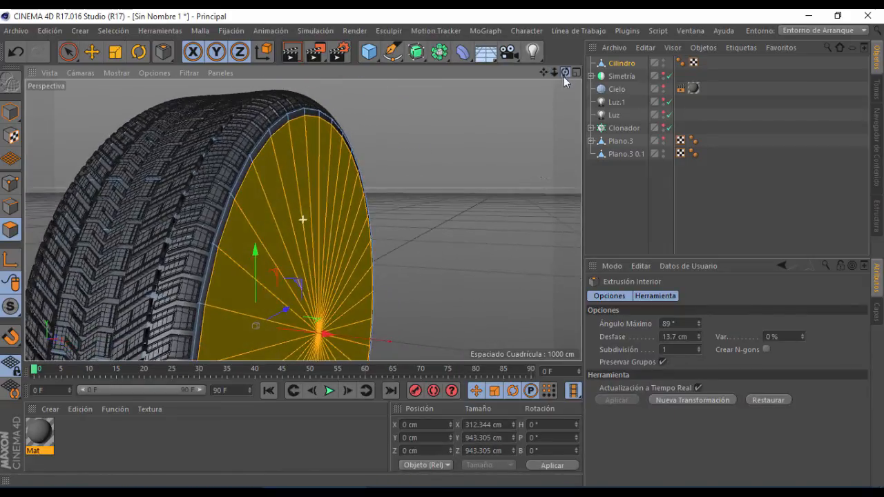
pyautogui.click(115, 52)
pyautogui.moveTo(332, 336); pyautogui.dragTo(333, 338)
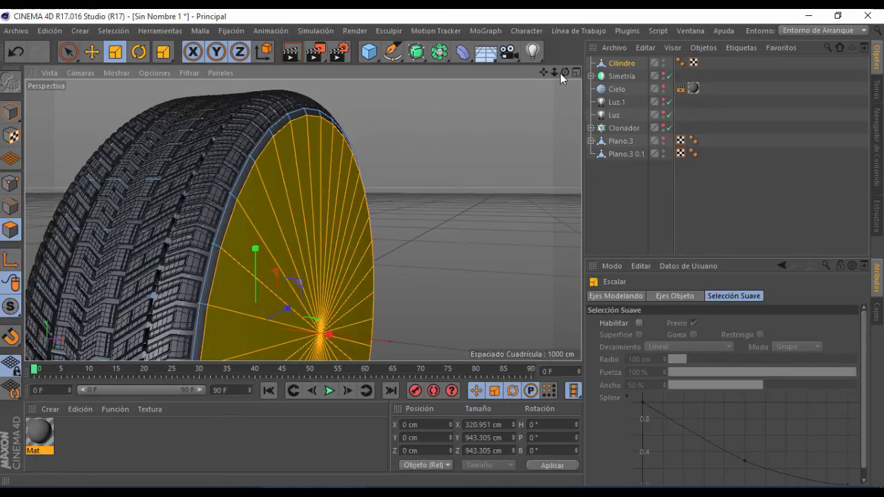
pyautogui.moveTo(564, 72)
pyautogui.mouseDown()
pyautogui.moveTo(525, 73)
pyautogui.moveTo(569, 77)
pyautogui.mouseUp()
pyautogui.moveTo(308, 332); pyautogui.dragTo(309, 335)
# Step: Inset the caps by about 45.9 cm to form a broad sidewall band on each side
pyautogui.moveTo(565, 76); pyautogui.dragTo(467, 260)
pyautogui.rightClick(416, 248)
pyautogui.click(426, 258)
pyautogui.moveTo(557, 74); pyautogui.dragTo(437, 164)
pyautogui.scroll(4, 352, 225)
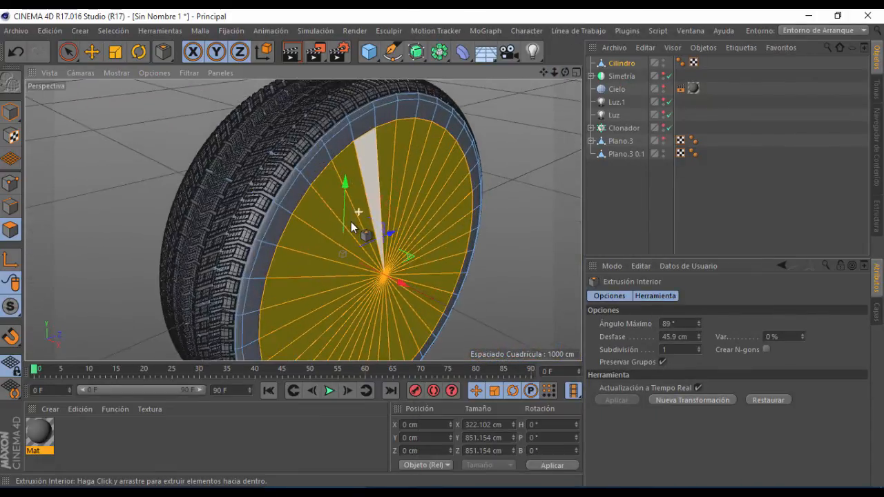
# Step: Add two more inner rings to the sidewalls by insetting the caps about 22 cm and about 12.7 cm
pyautogui.moveTo(363, 202)
pyautogui.mouseDown()
pyautogui.moveTo(398, 202)
pyautogui.moveTo(376, 193)
pyautogui.mouseUp()
pyautogui.scroll(1, 463, 172)
pyautogui.moveTo(566, 72); pyautogui.dragTo(302, 204)
pyautogui.scroll(2, 329, 208)
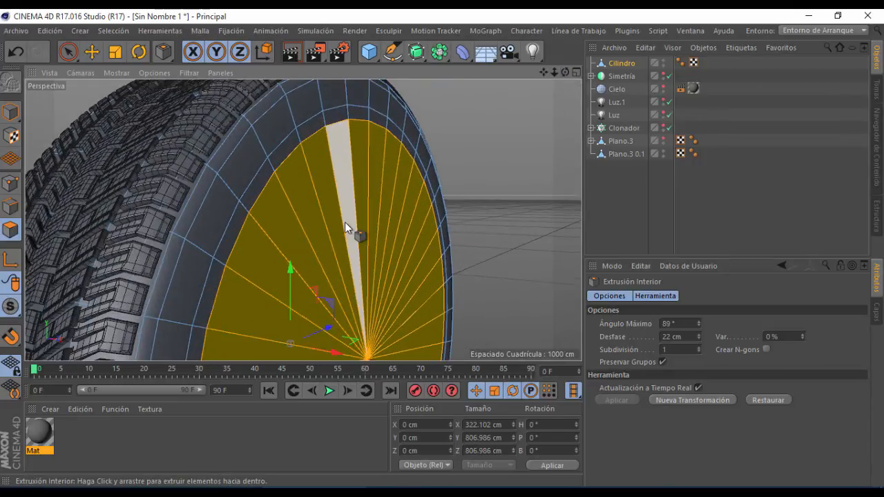
pyautogui.moveTo(339, 224); pyautogui.dragTo(350, 223)
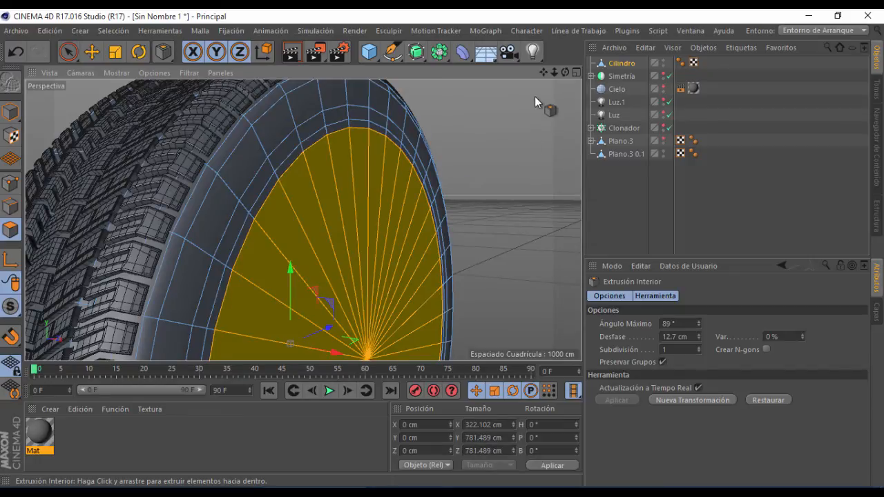
# Step: Narrow the selected caps along X to about 308 cm
pyautogui.moveTo(565, 73); pyautogui.dragTo(533, 97)
pyautogui.press('t')
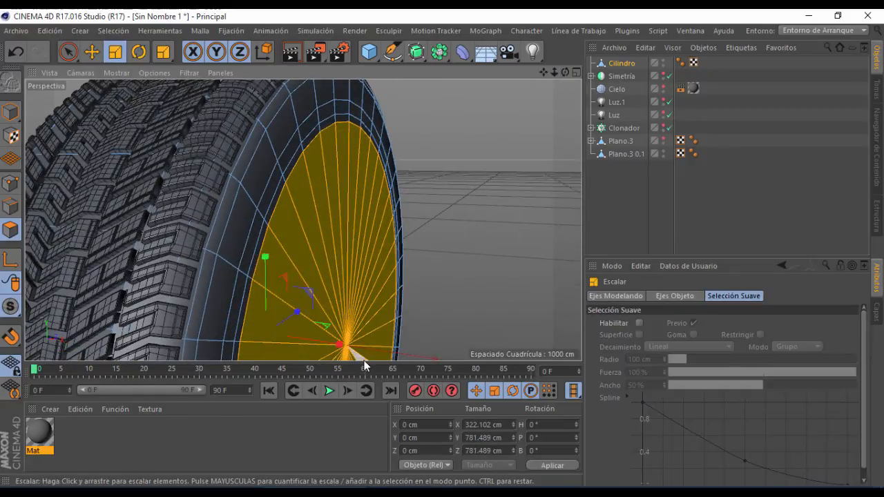
pyautogui.moveTo(339, 348); pyautogui.dragTo(336, 349)
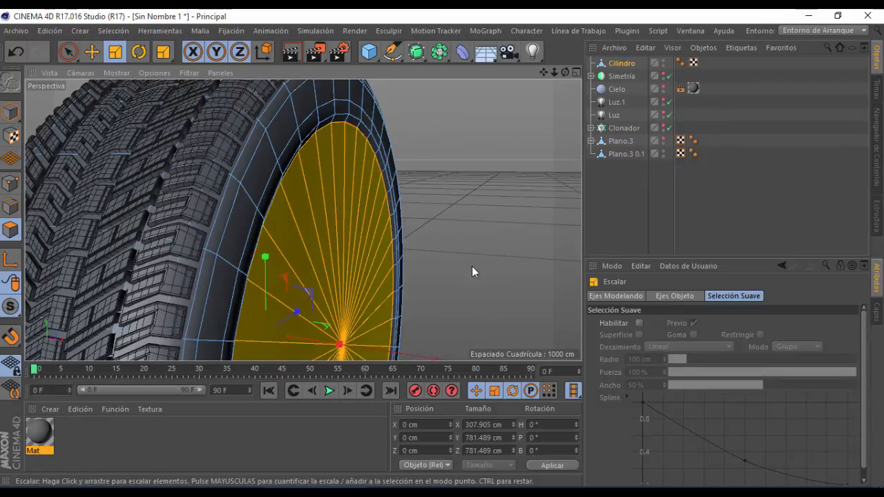
# Step: Delete the selected center cap polygons on both sides of the cylinder, return to model mode and clear the object selection
pyautogui.scroll(-3, 472, 266)
pyautogui.moveTo(565, 72); pyautogui.dragTo(565, 72)
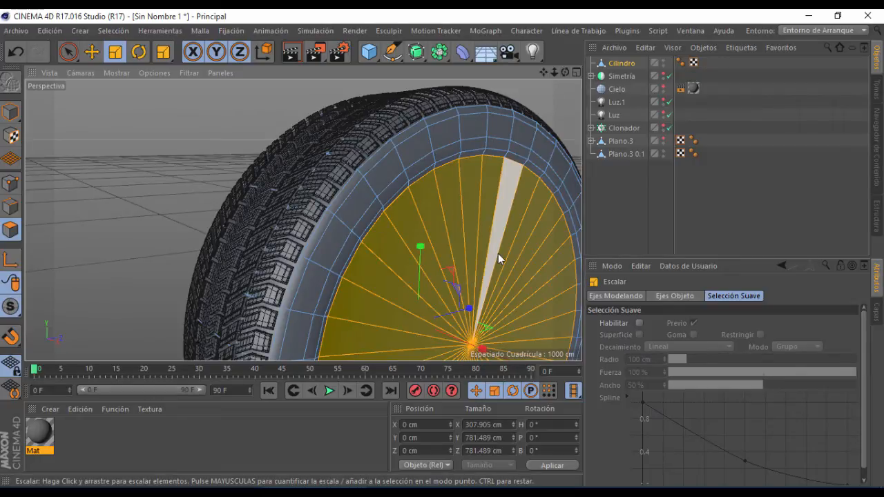
pyautogui.press('Delete')
pyautogui.scroll(-3, 500, 243)
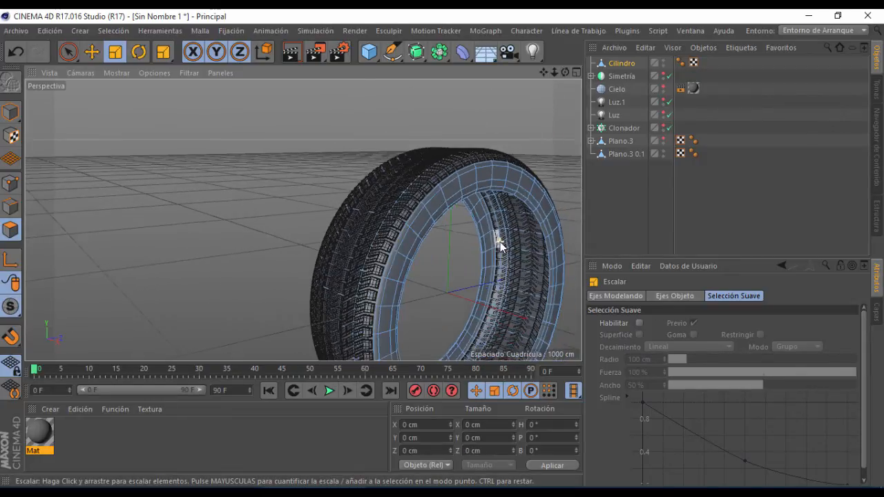
pyautogui.click(10, 110)
pyautogui.click(68, 52)
pyautogui.click(208, 173)
pyautogui.scroll(-3, 304, 219)
pyautogui.moveTo(544, 71); pyautogui.dragTo(565, 71)
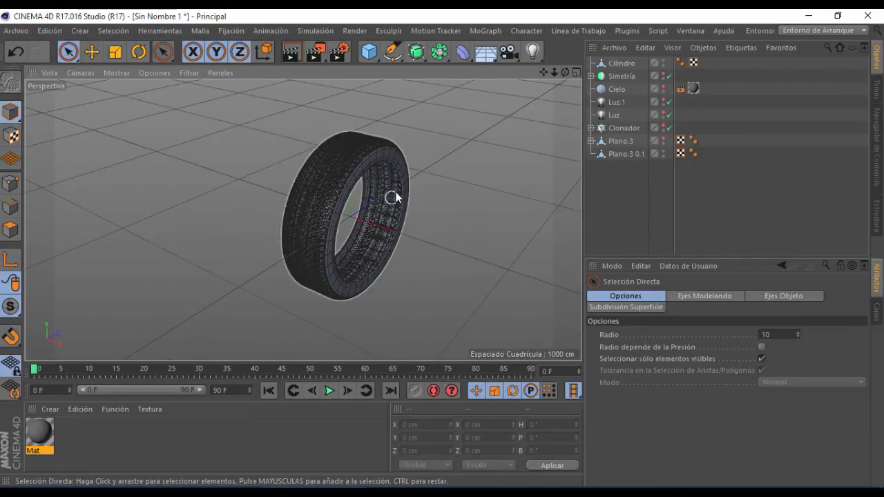
pyautogui.scroll(3, 461, 170)
# Step: Select all polygons of Cilindro with Rectangular Selection, including hidden ones by disabling Seleccionar Sólo Elementos Visibles
pyautogui.click(618, 63)
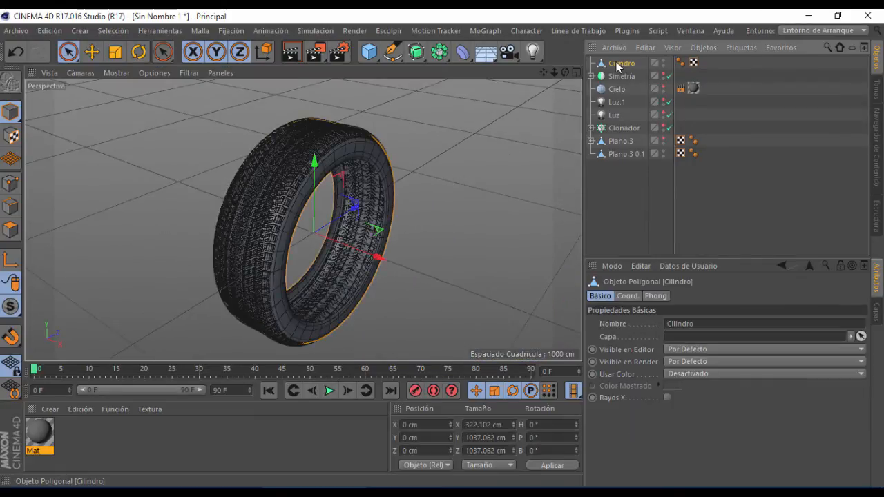
pyautogui.click(69, 52)
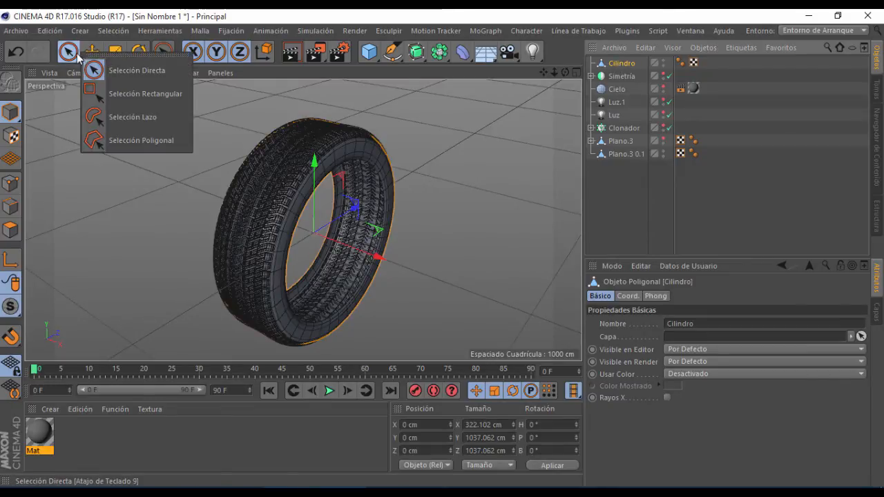
pyautogui.click(127, 95)
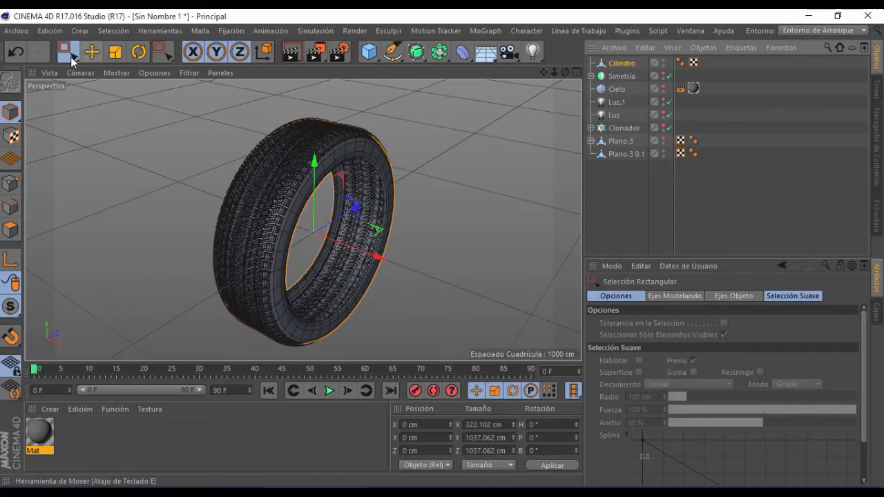
pyautogui.scroll(-3, 732, 375)
pyautogui.scroll(3, 740, 370)
pyautogui.click(617, 296)
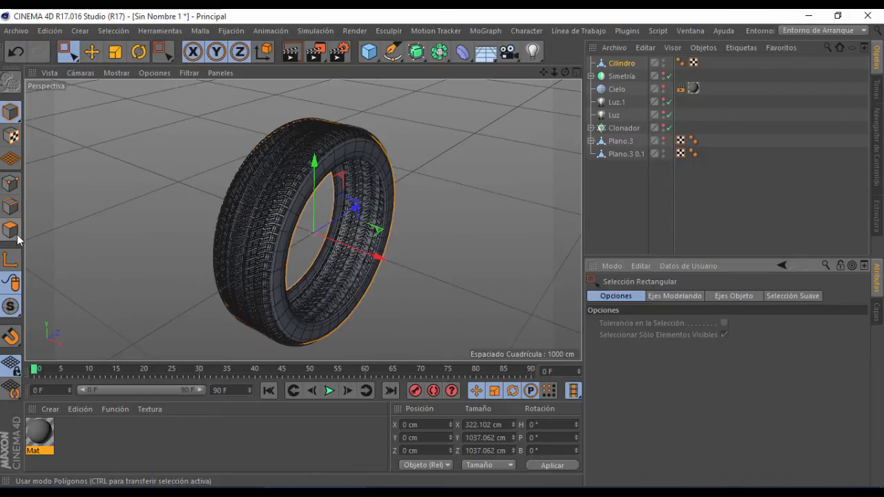
pyautogui.click(10, 230)
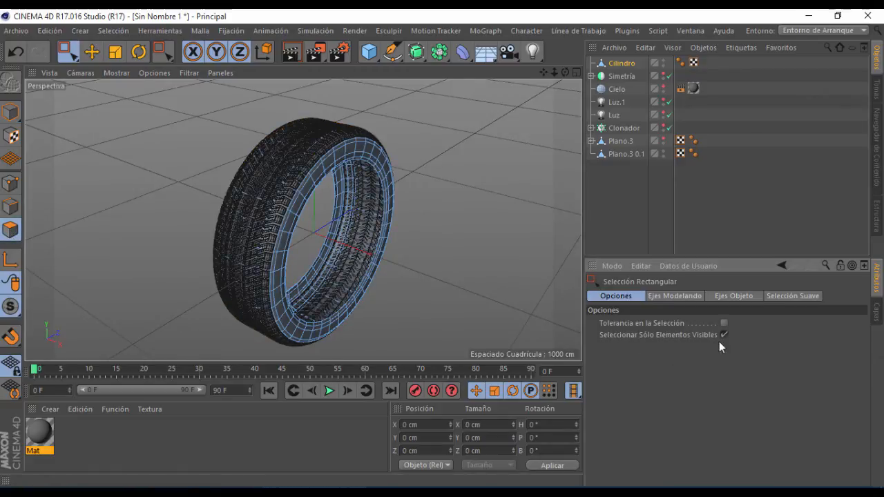
pyautogui.moveTo(160, 115); pyautogui.dragTo(464, 362)
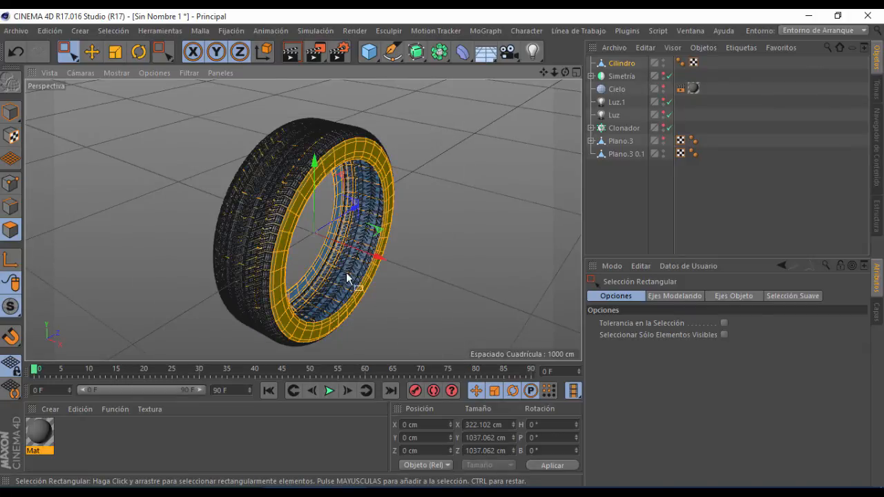
# Step: Extrude all the selected cylinder polygons by -8.7 cm to give the tire body thickness
pyautogui.scroll(6, 354, 276)
pyautogui.rightClick(360, 221)
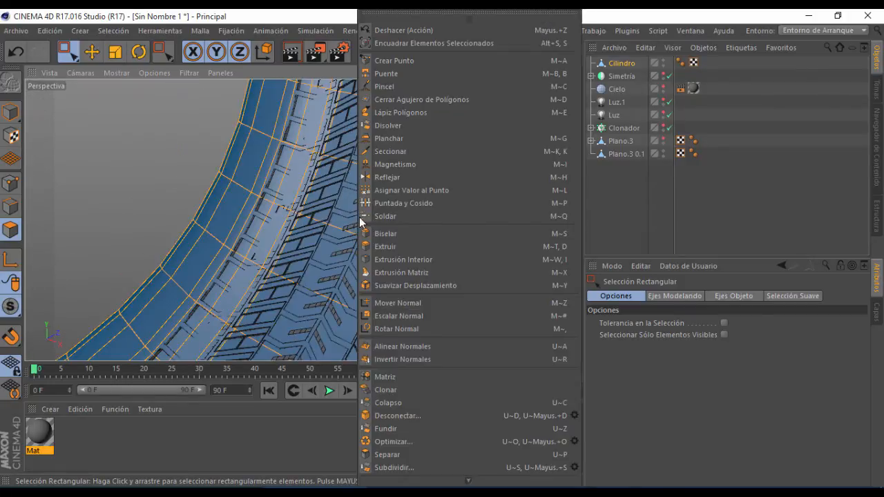
pyautogui.click(388, 246)
pyautogui.moveTo(394, 223); pyautogui.dragTo(353, 223)
pyautogui.scroll(-3, 543, 214)
pyautogui.scroll(-4, 545, 227)
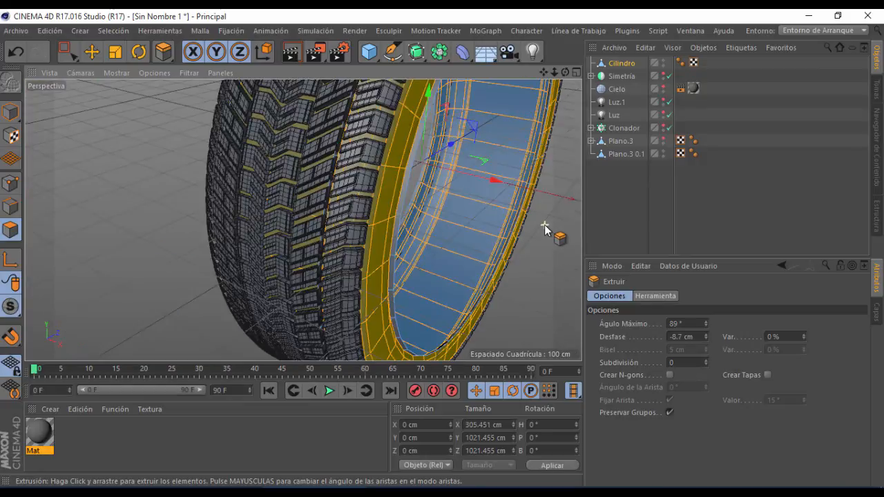
# Step: Return to model mode with Direct Selection, deselect the cylinder and frame the whole tire
pyautogui.click(10, 112)
pyautogui.click(67, 55)
pyautogui.click(131, 70)
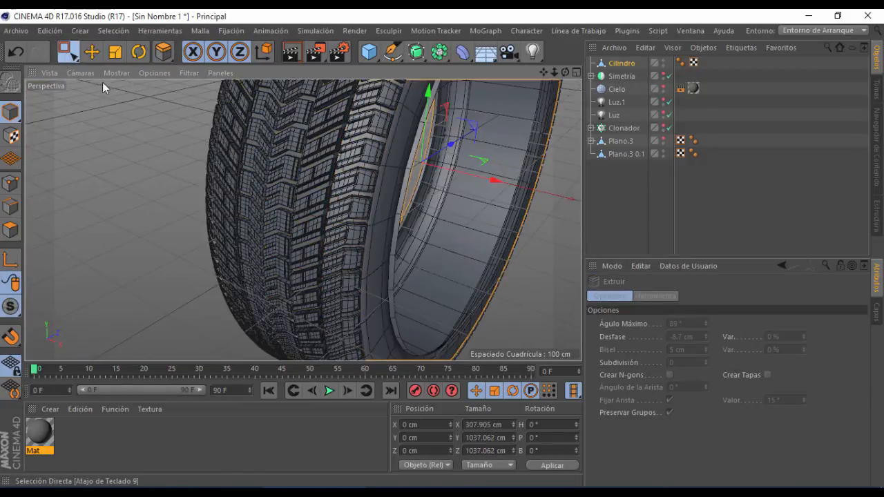
pyautogui.scroll(-5, 188, 183)
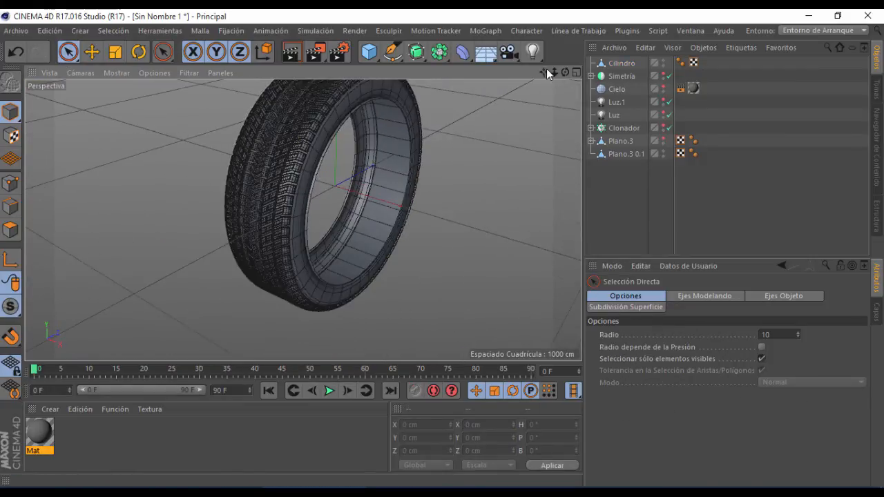
pyautogui.moveTo(563, 74); pyautogui.dragTo(568, 41)
pyautogui.moveTo(546, 74); pyautogui.dragTo(564, 63)
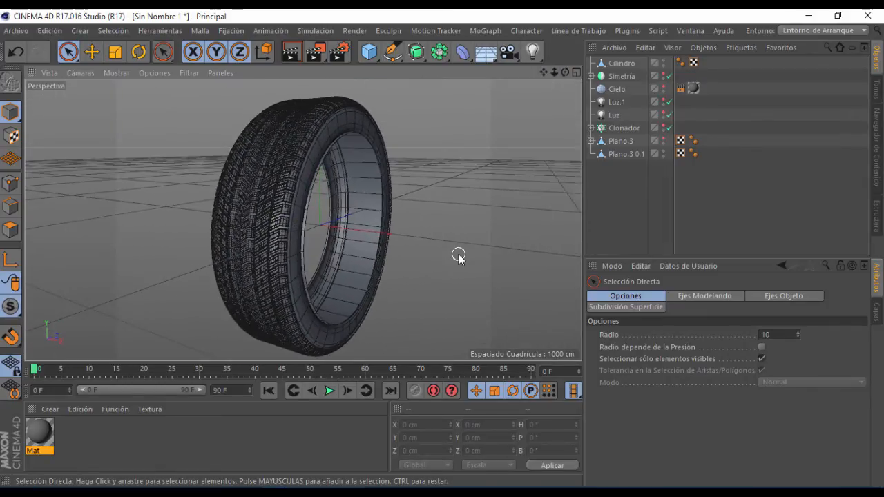
# Step: Create a new material and darken its color to a V value of 11%
pyautogui.doubleClick(67, 442)
pyautogui.doubleClick(38, 435)
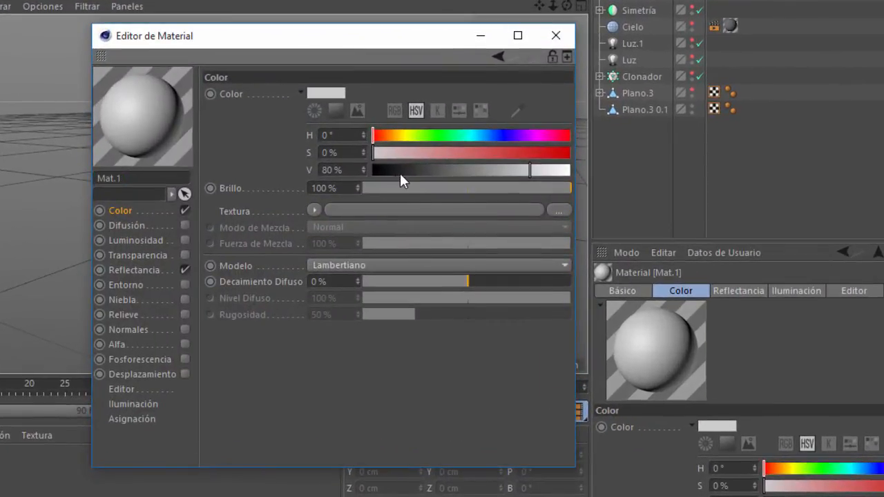
pyautogui.moveTo(400, 173); pyautogui.dragTo(395, 170)
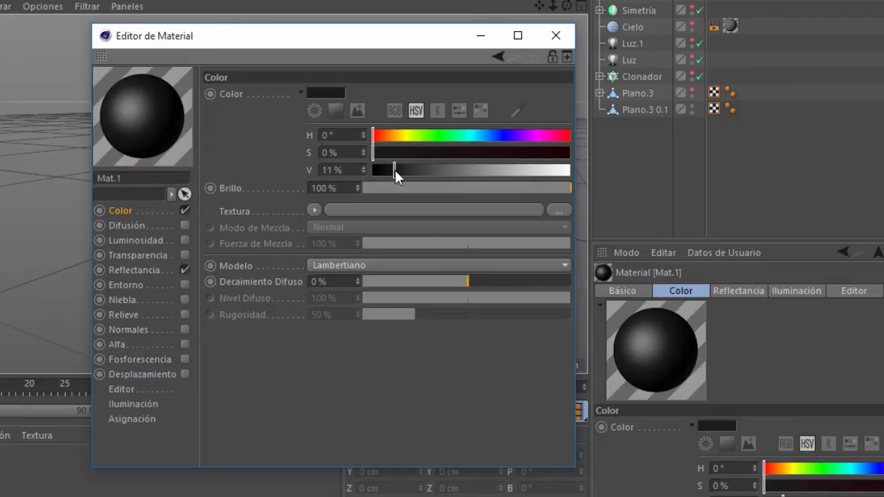
# Step: Load a Ruido shader as the material's color texture and set its noise type to Luka
pyautogui.click(314, 210)
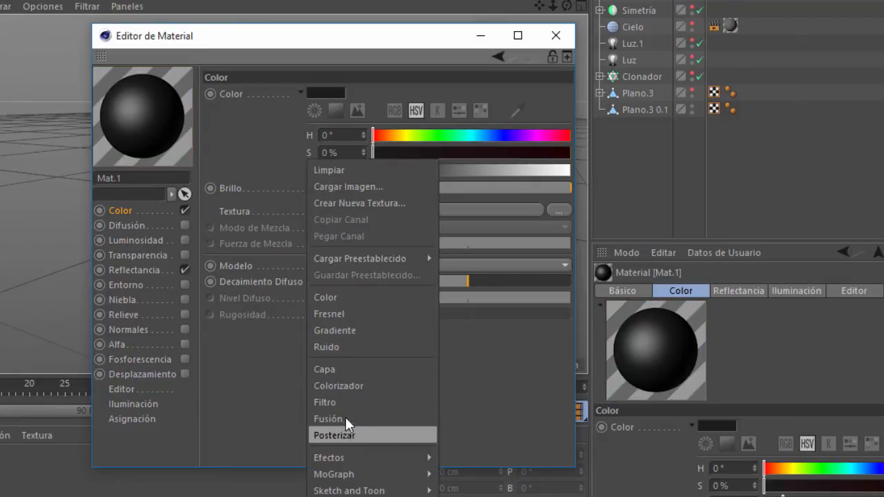
pyautogui.click(350, 345)
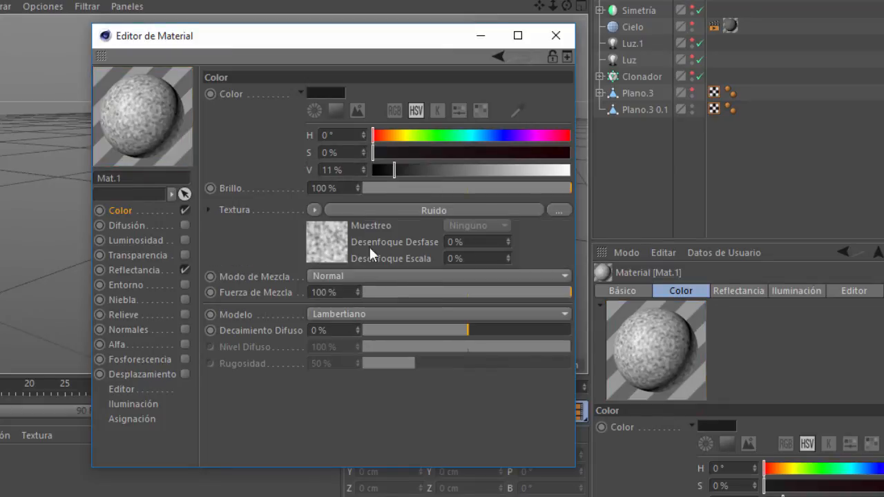
pyautogui.click(330, 254)
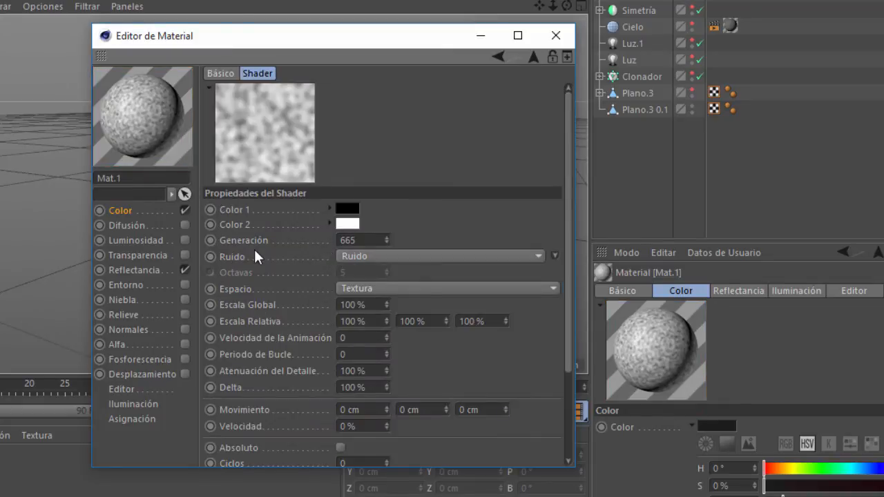
pyautogui.click(382, 260)
pyautogui.click(386, 207)
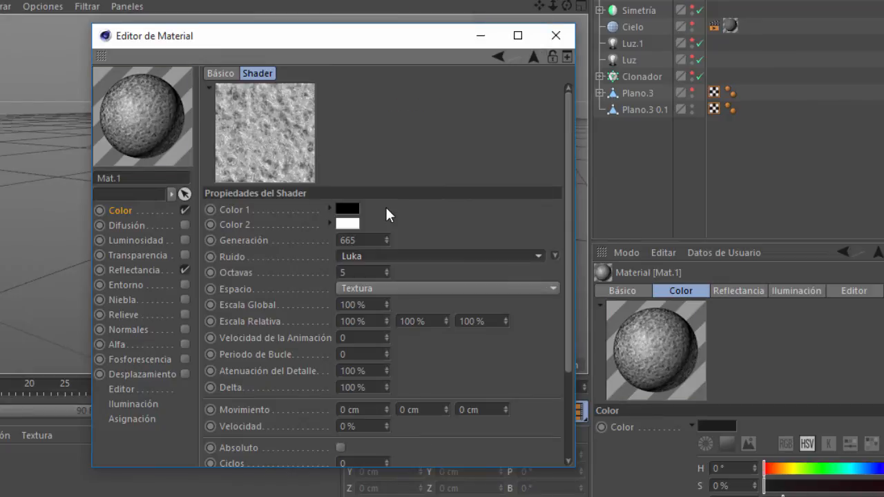
# Step: Enlarge the Luka noise by trying an Escala Global of 200% and settling on 300%
pyautogui.doubleClick(353, 304)
pyautogui.write('200')
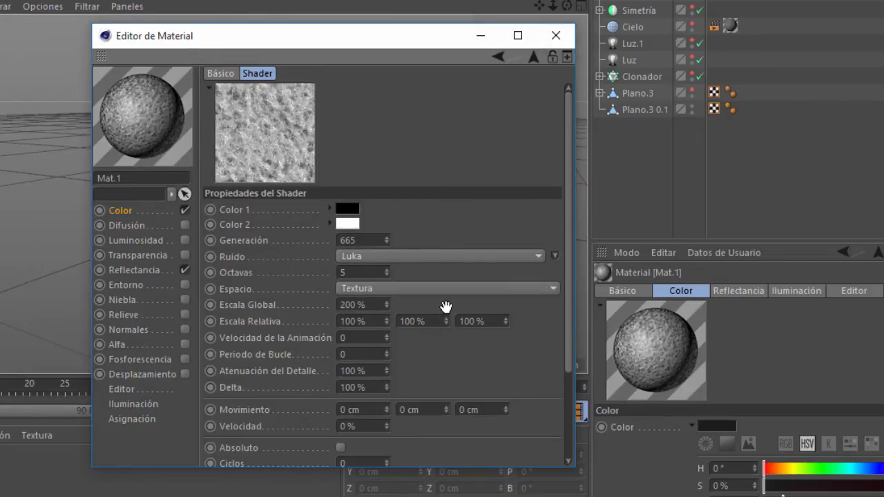
pyautogui.doubleClick(374, 307)
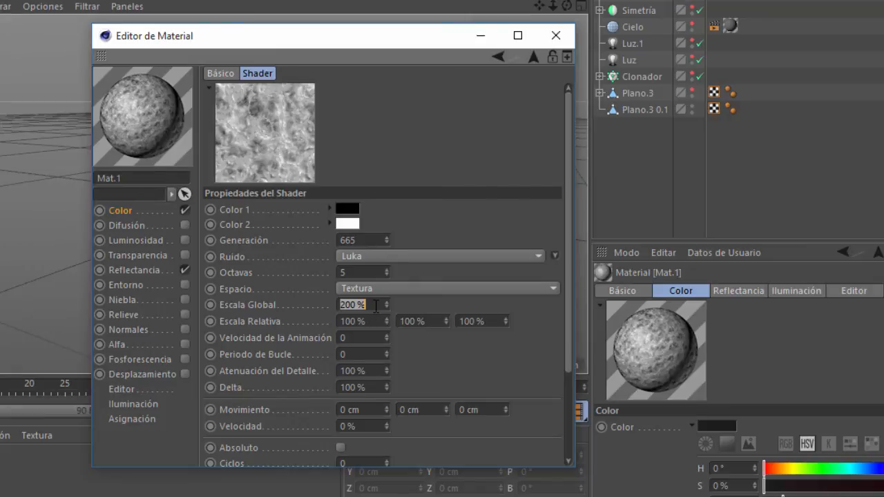
pyautogui.write('300')
pyautogui.press('Return')
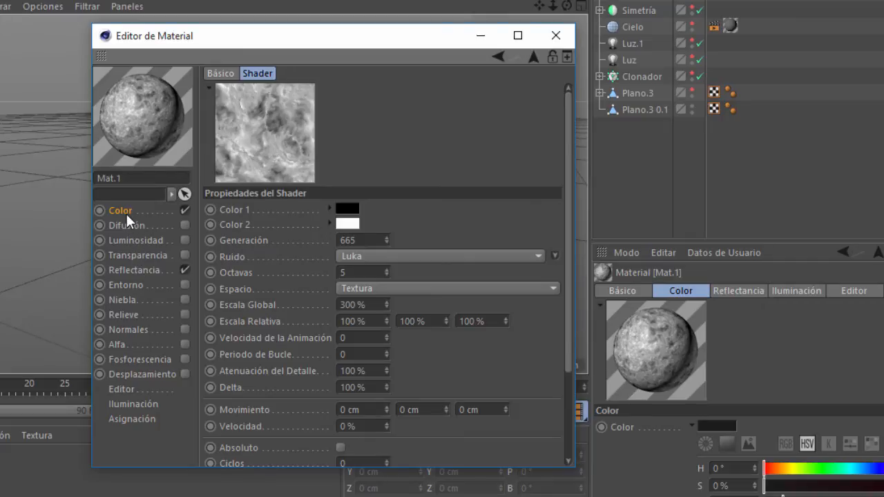
# Step: Blend the noise into the color with Multiplicar at 66% strength, and raise the base color's V to 16%
pyautogui.click(534, 56)
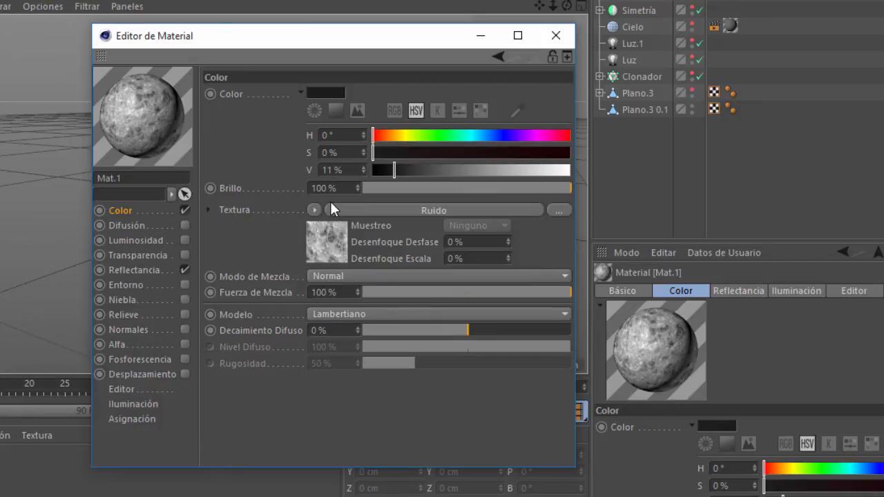
pyautogui.click(342, 275)
pyautogui.click(338, 340)
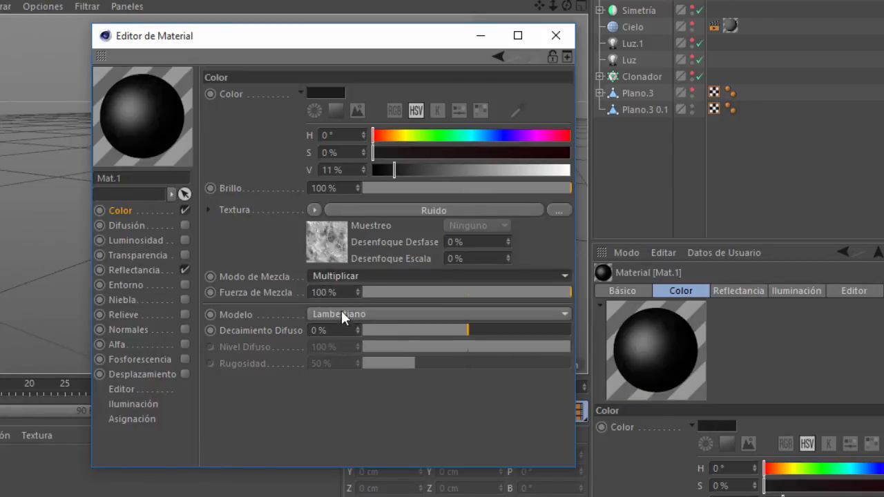
pyautogui.click(405, 174)
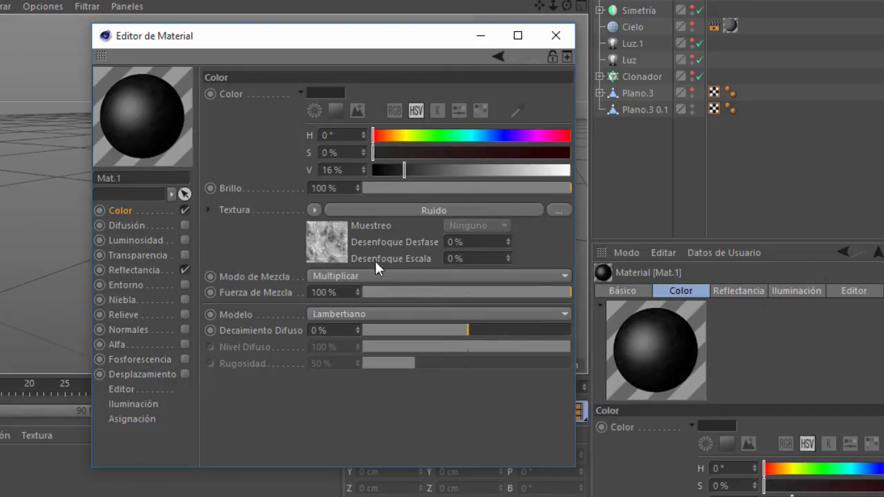
pyautogui.moveTo(450, 292); pyautogui.dragTo(501, 290)
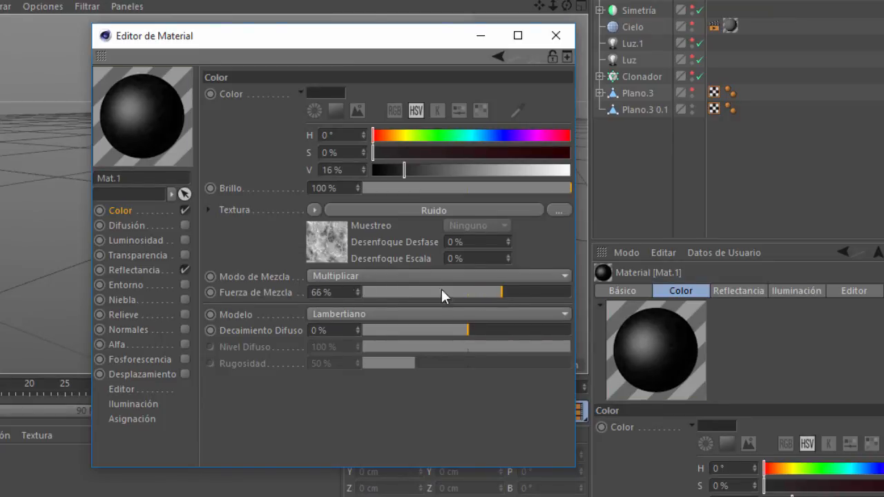
# Step: Add a Ruido shader as the layer color texture of the material's default specular in Reflectancia
pyautogui.click(147, 268)
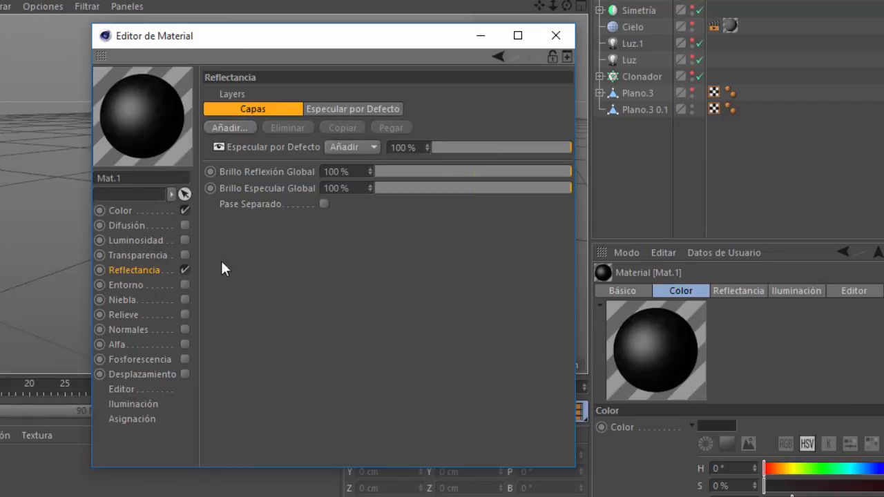
pyautogui.click(329, 110)
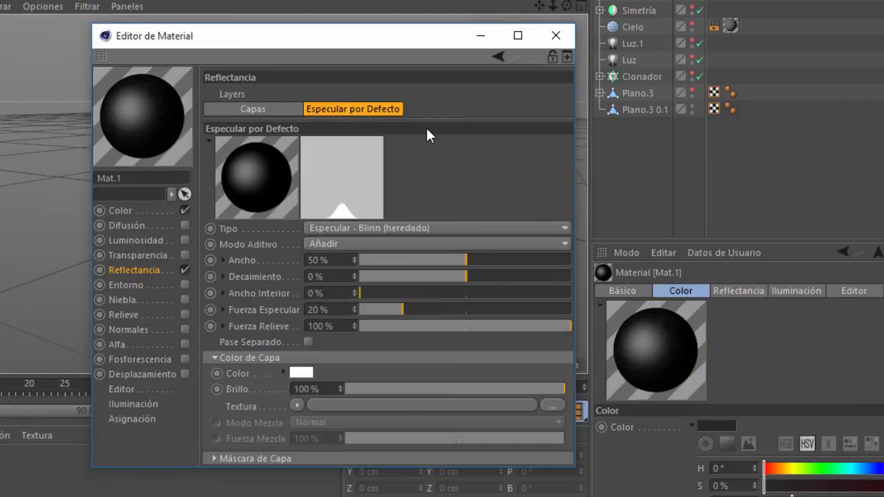
pyautogui.click(297, 407)
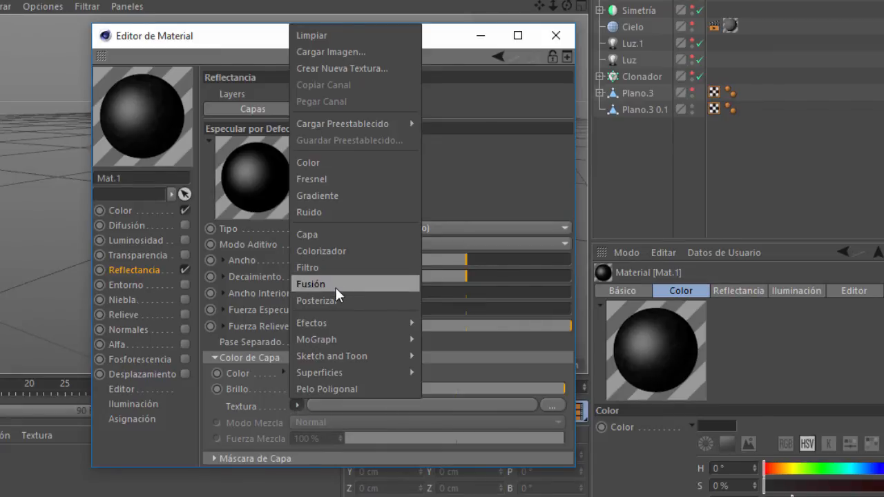
pyautogui.click(329, 211)
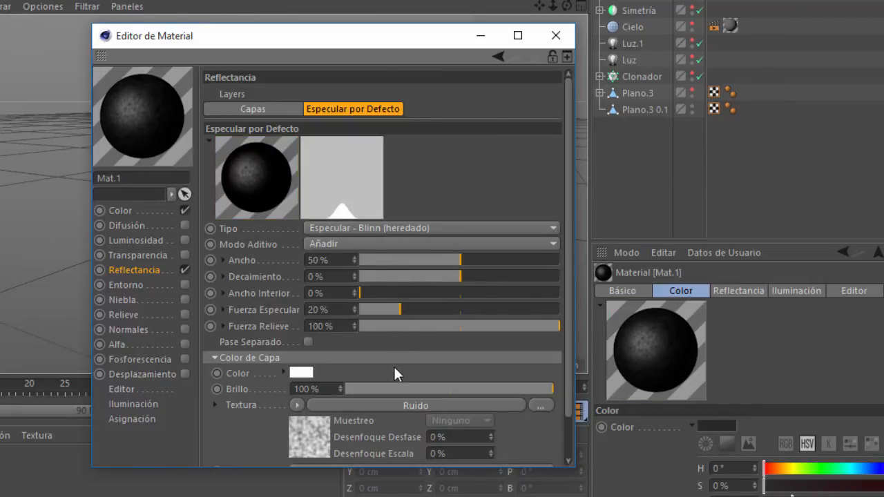
# Step: Set the specular noise's Escala Global to 200%
pyautogui.click(312, 429)
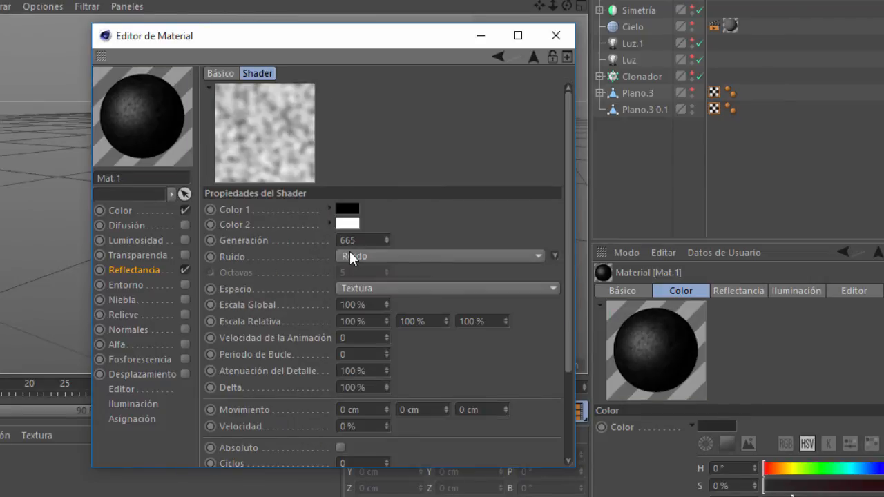
pyautogui.doubleClick(362, 304)
pyautogui.write('2')
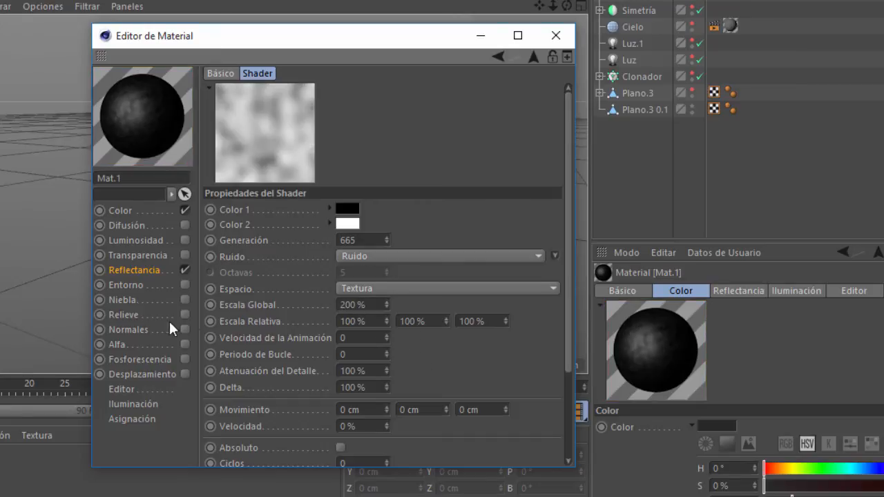
# Step: Set the Fuerza Mezcla of the specular layer's noise texture to 42%, keeping the Normal blend mode
pyautogui.click(136, 271)
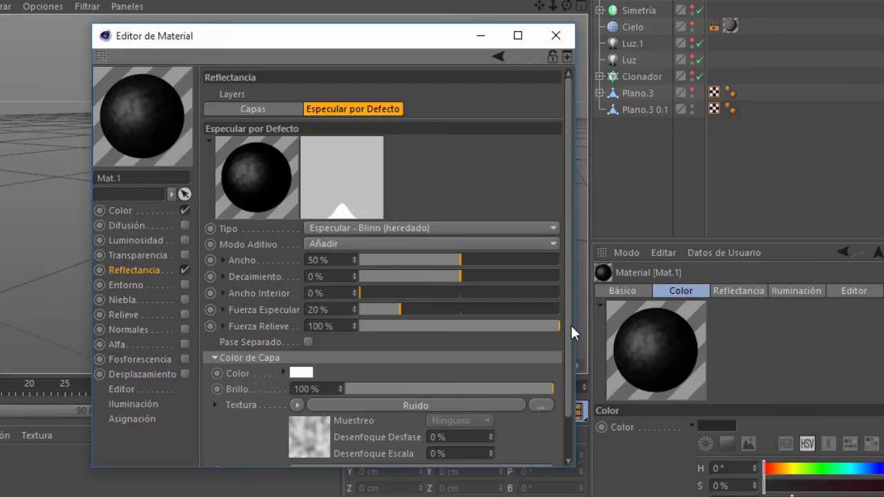
pyautogui.scroll(-3, 571, 326)
pyautogui.click(450, 439)
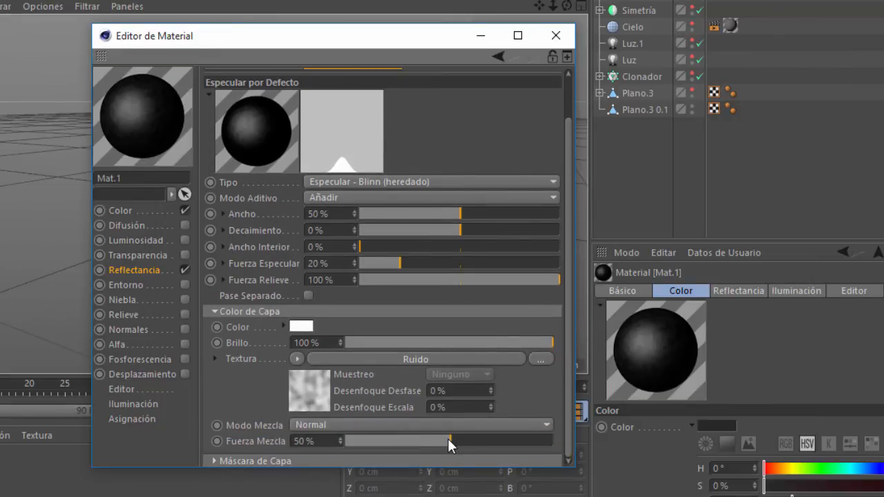
pyautogui.click(433, 447)
# Step: Reduce the default specular's Fuerza Especular to 4% and close the material editor
pyautogui.moveTo(391, 266); pyautogui.dragTo(371, 266)
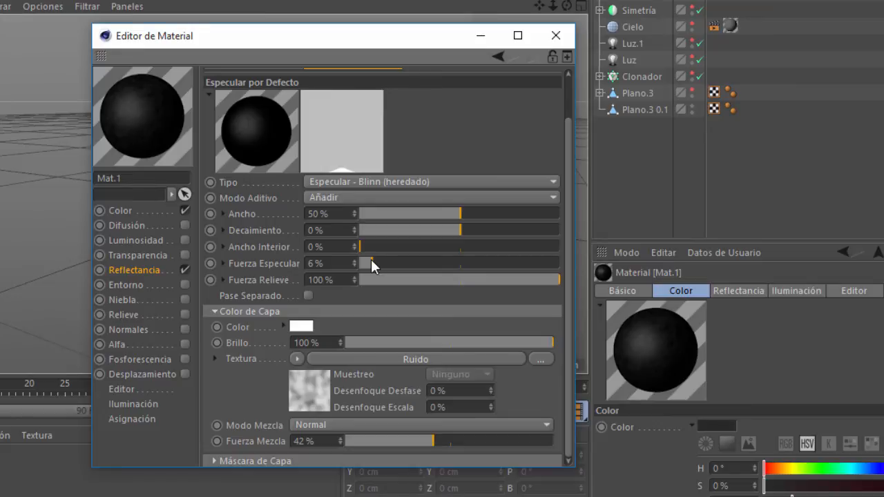
pyautogui.click(367, 267)
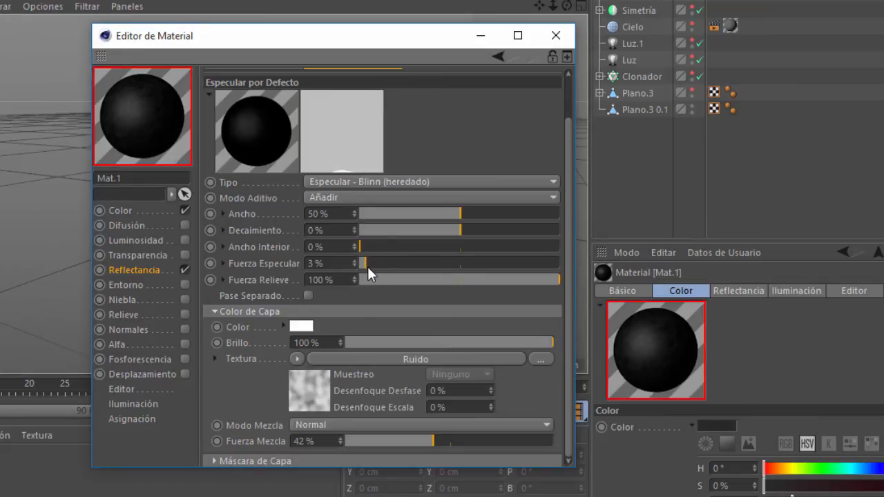
pyautogui.moveTo(370, 266); pyautogui.dragTo(367, 264)
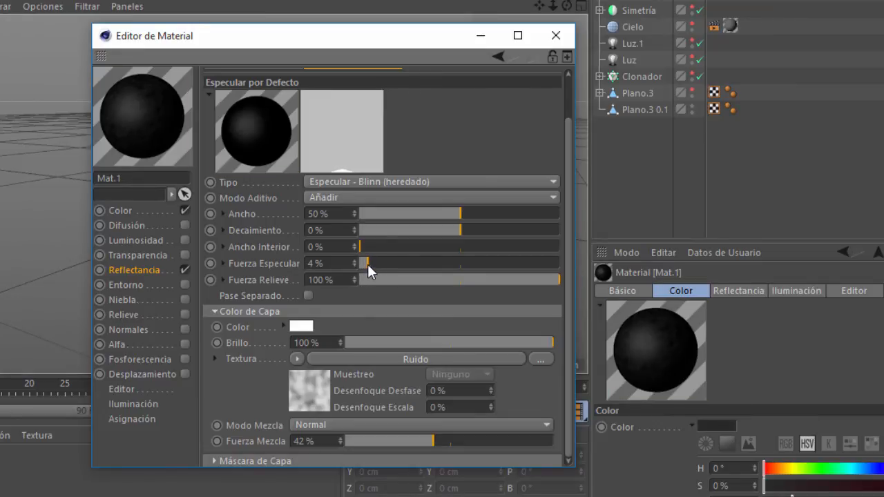
pyautogui.click(555, 36)
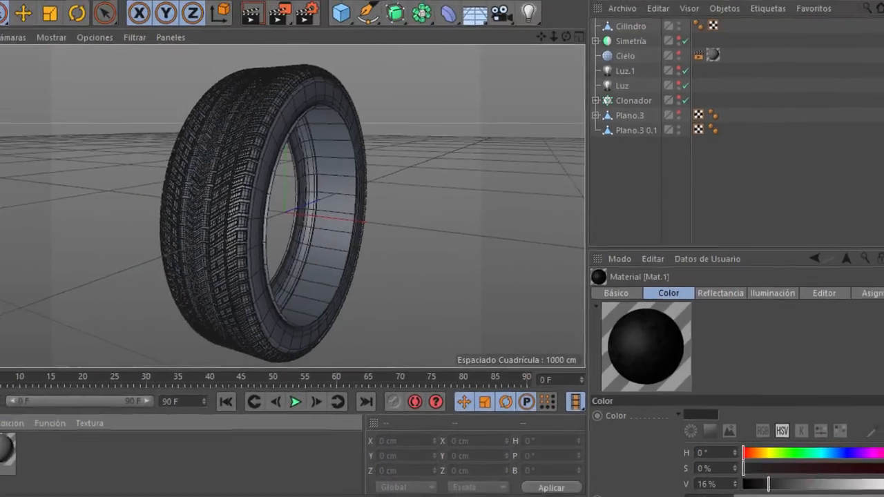
# Step: Apply Mat.1 to the Cilindro object and set its texture projection to Cúbica
pyautogui.moveTo(34, 432); pyautogui.dragTo(627, 64)
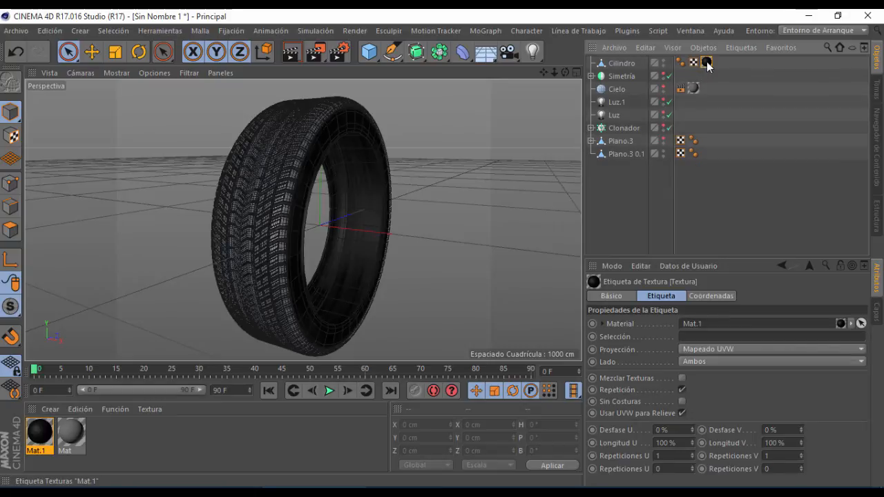
pyautogui.click(711, 349)
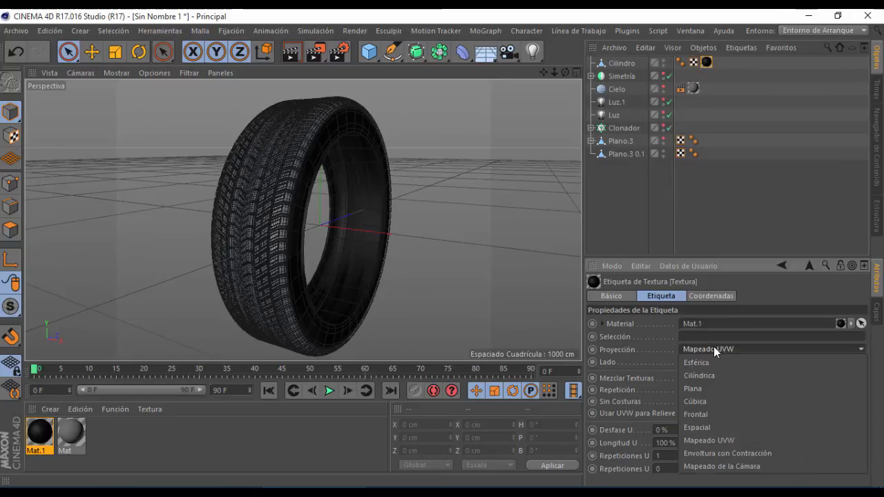
pyautogui.click(704, 404)
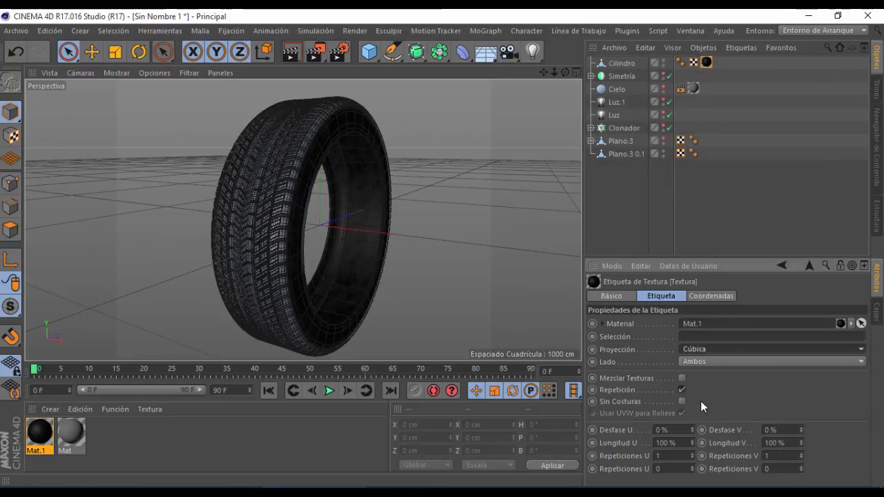
# Step: Set the Longitud U and Longitud V of the cylinder's texture tag to 200%
pyautogui.click(678, 443)
pyautogui.doubleClick(679, 443)
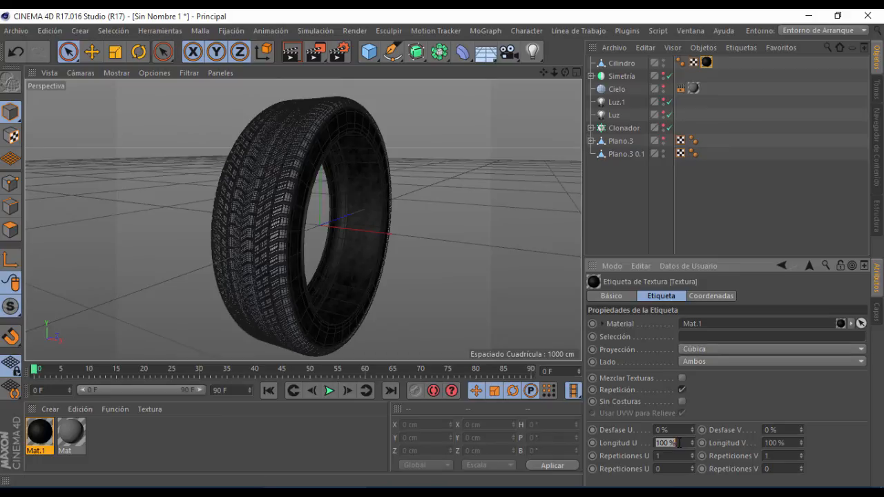
pyautogui.write('000')
pyautogui.click(780, 443)
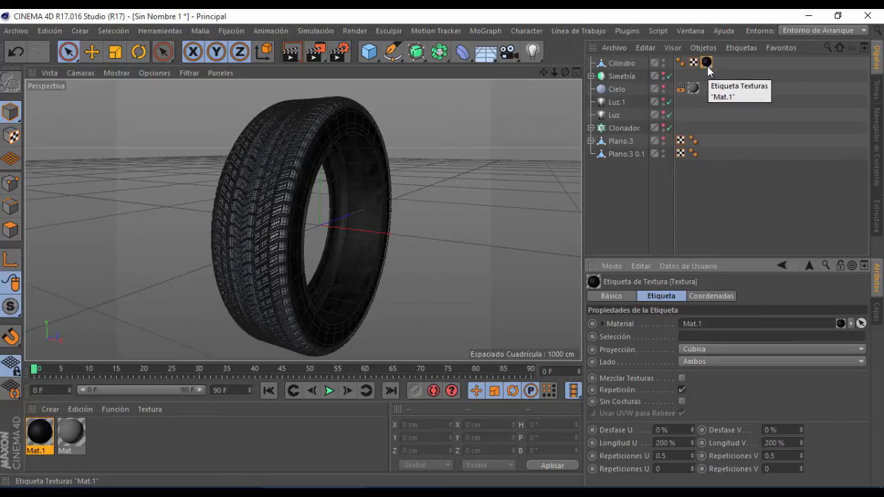
# Step: Copy the cylinder's Mat.1 texture tag onto Plano.3 0.1 and render the perspective view
pyautogui.click(624, 152)
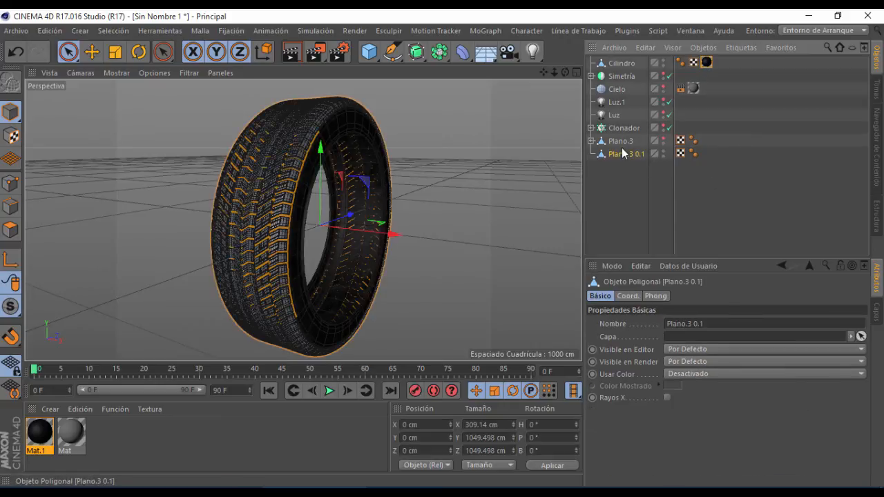
pyautogui.click(703, 180)
pyautogui.keyDown('ctrl'); pyautogui.moveTo(702, 91); pyautogui.dragTo(633, 153); pyautogui.keyUp('ctrl')
pyautogui.click(482, 136)
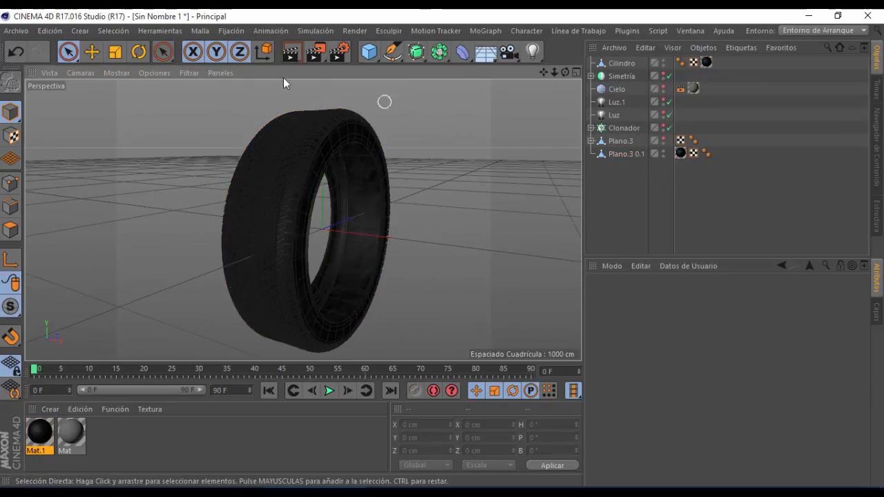
pyautogui.click(290, 56)
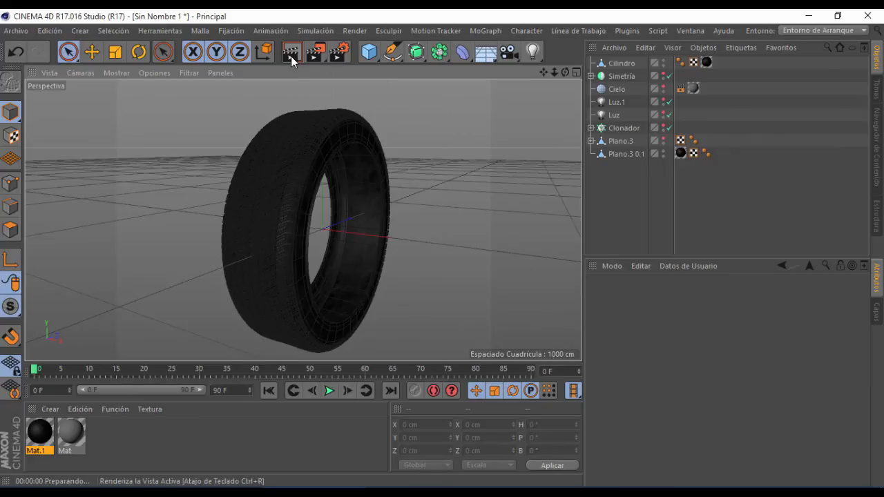